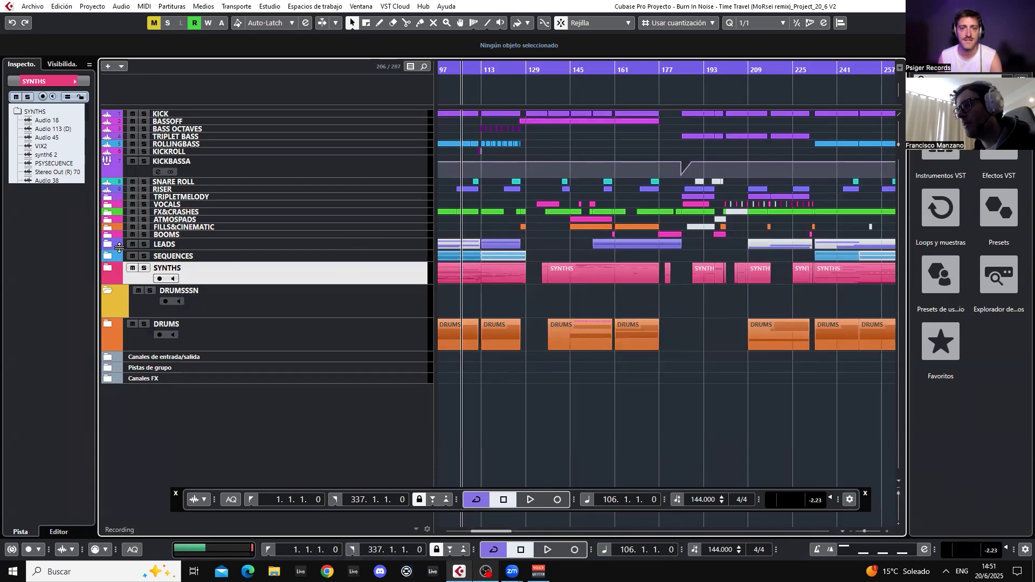
Expand the SYNTHS folder to look over its audio tracks, and collapse it again.
click(108, 267)
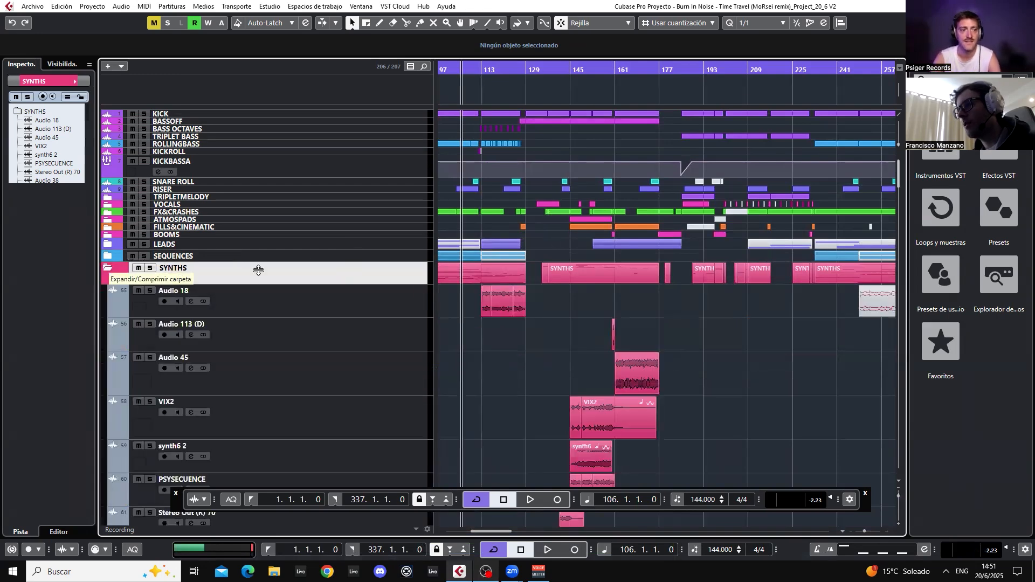
scroll(574, 335, down, 3)
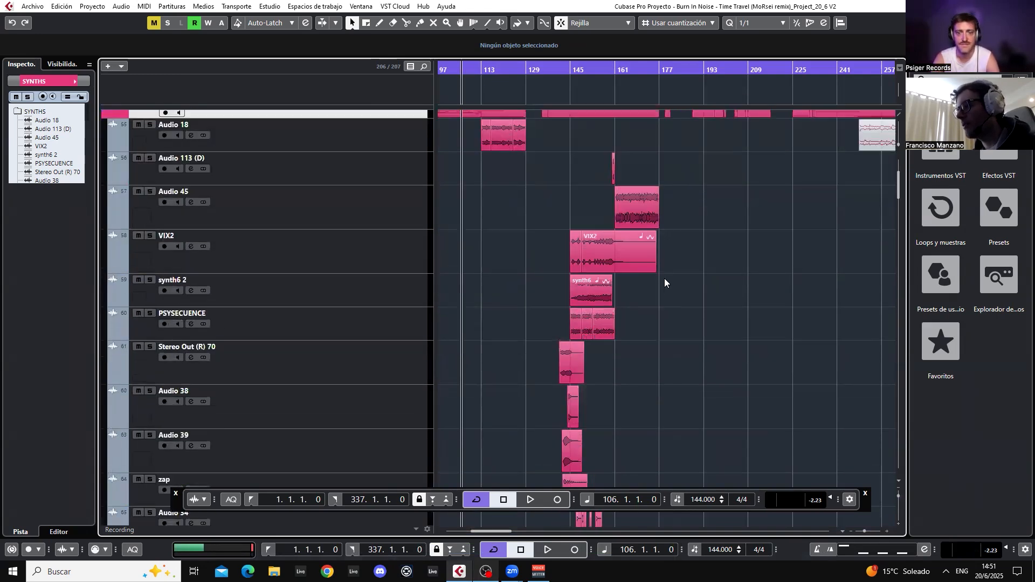
scroll(517, 218, up, 3)
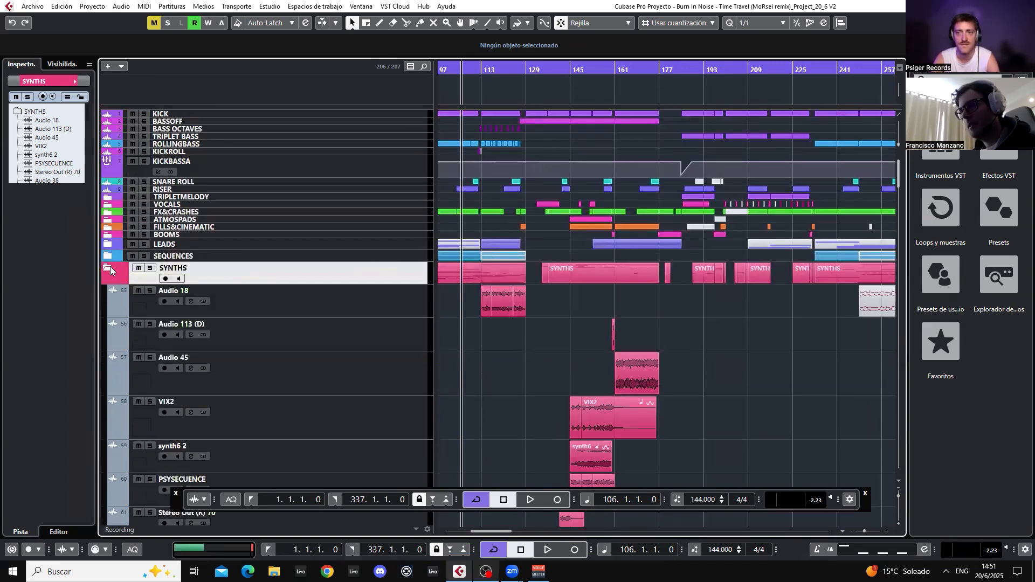
click(108, 268)
Clear the event selection, place the playhead at bar 119 and start playback of the arrangement.
click(502, 98)
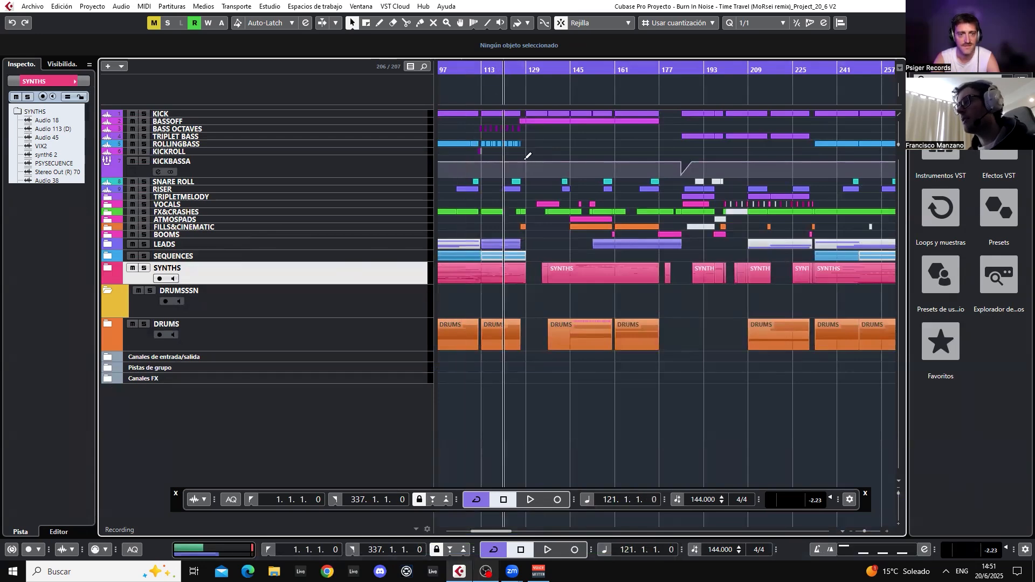
click(495, 73)
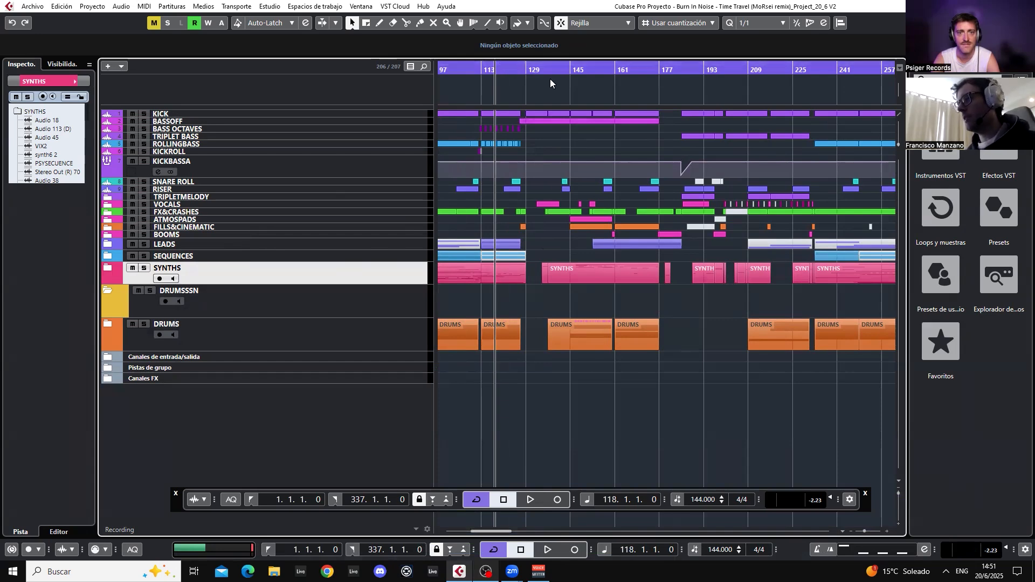
drag(638, 113, 666, 114)
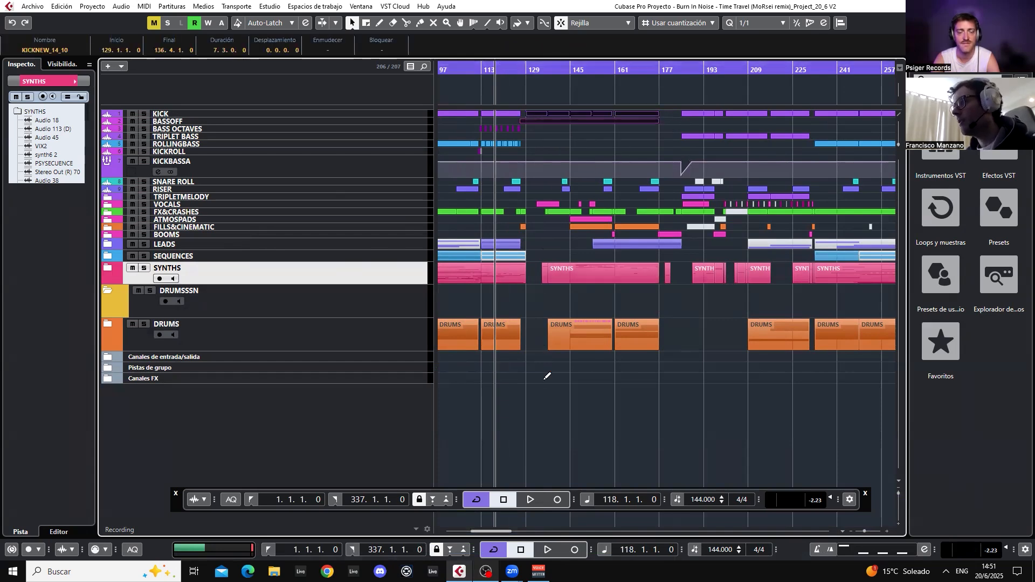
click(548, 376)
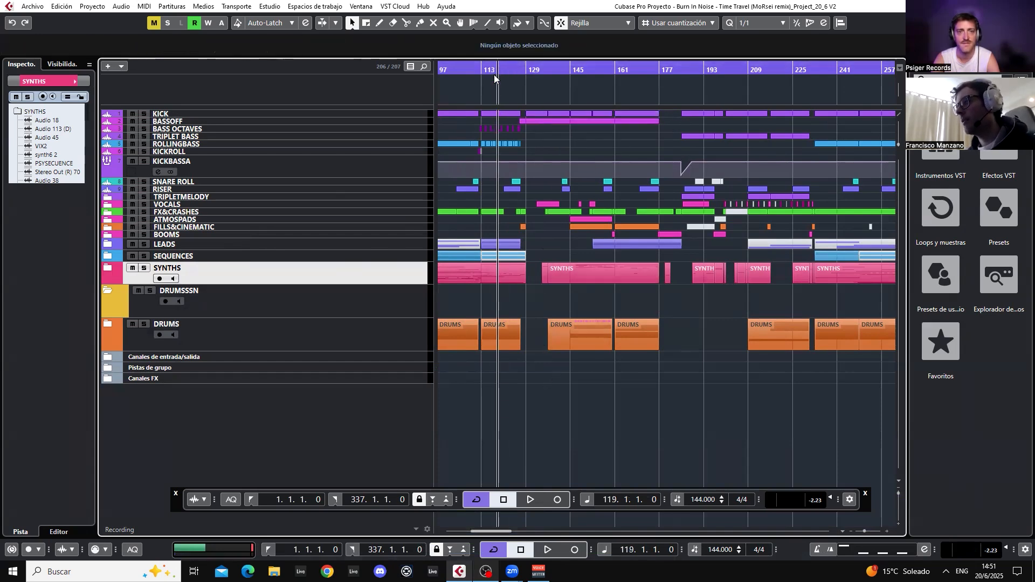
click(499, 73)
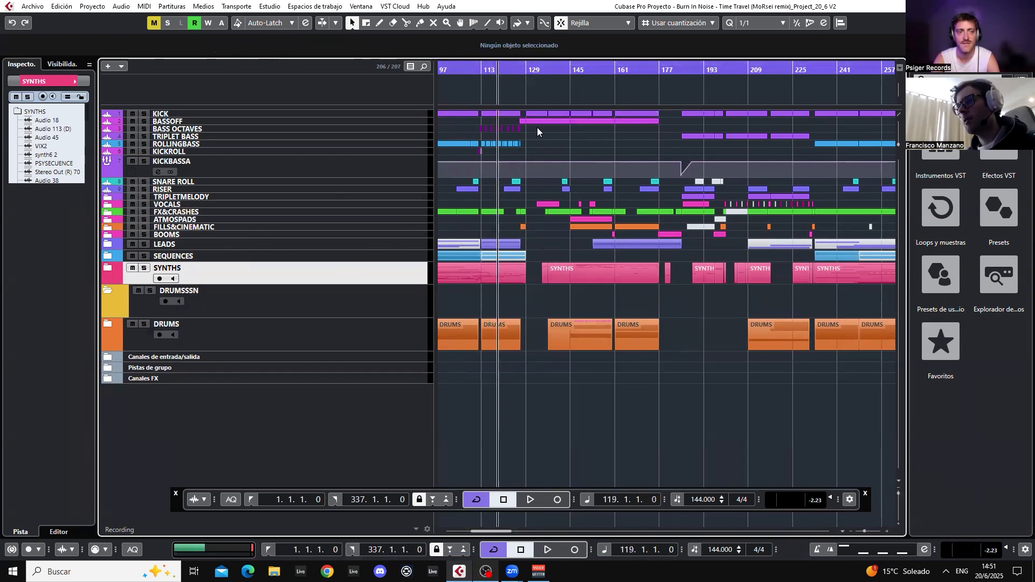
key(space)
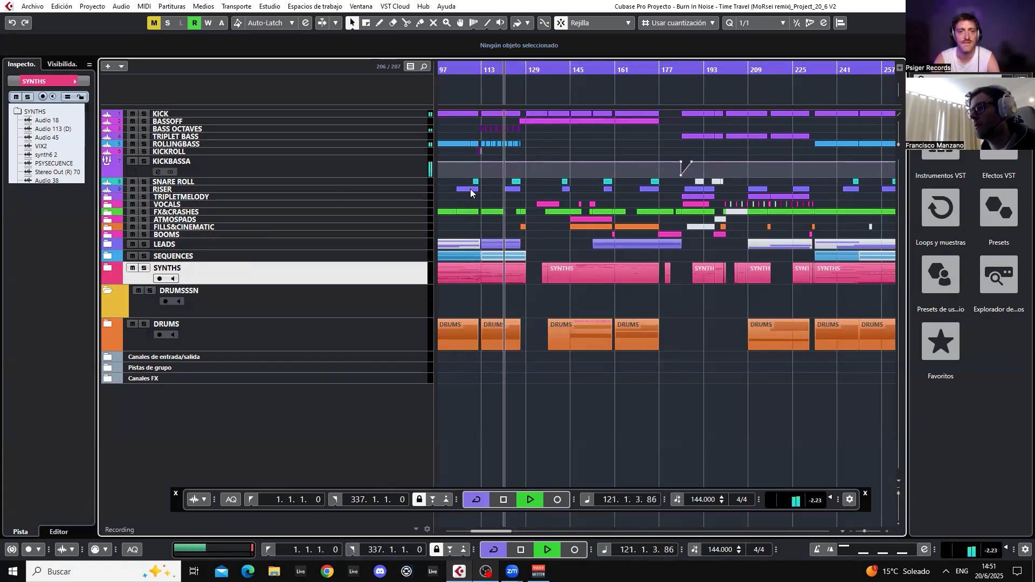
Expand the SYNTHS folder and examine which of its tracks sound during playback through the section from bar 121 to 155.
click(108, 268)
scroll(571, 229, down, 3)
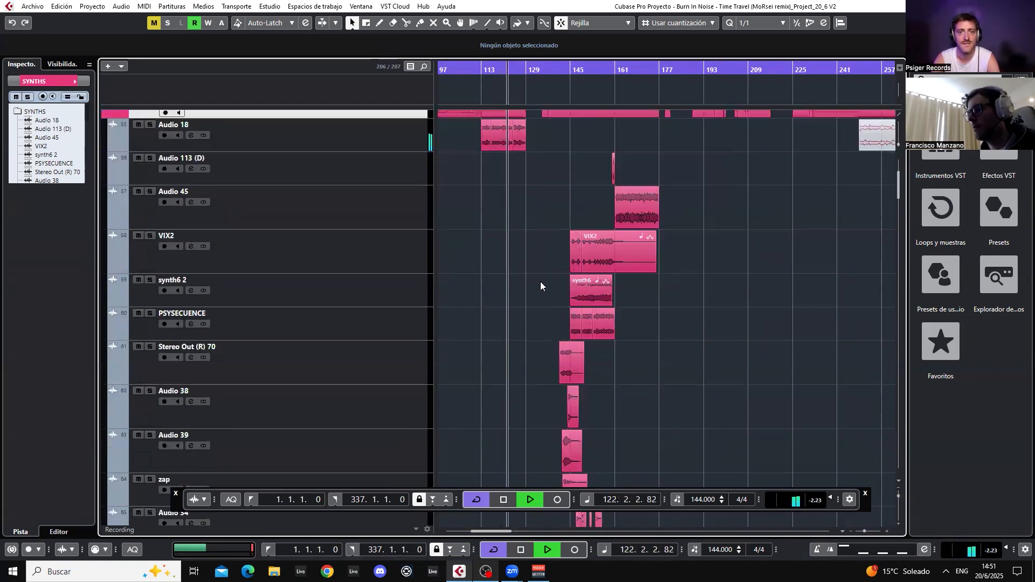
scroll(535, 248, down, 3)
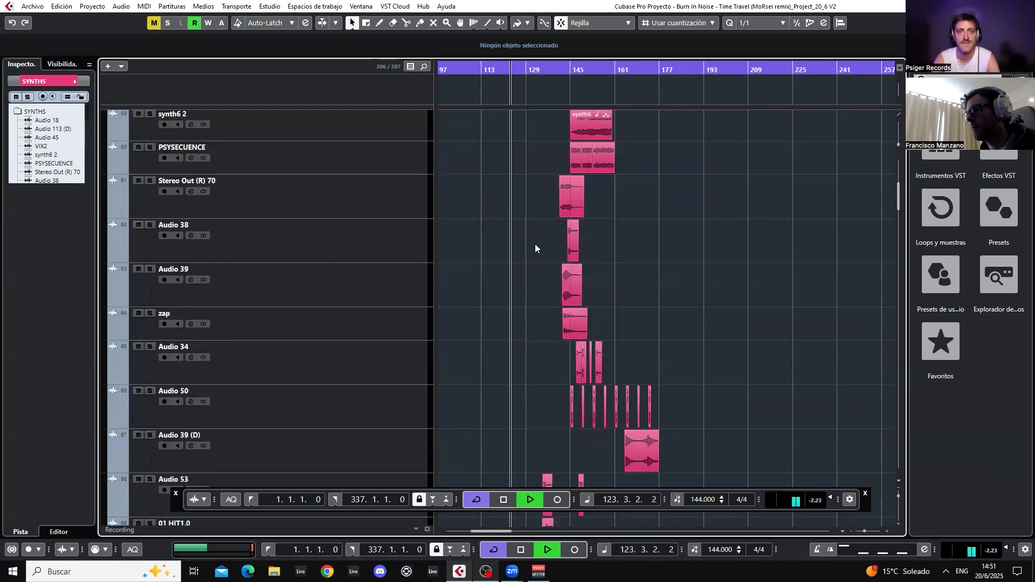
scroll(541, 205, up, 6)
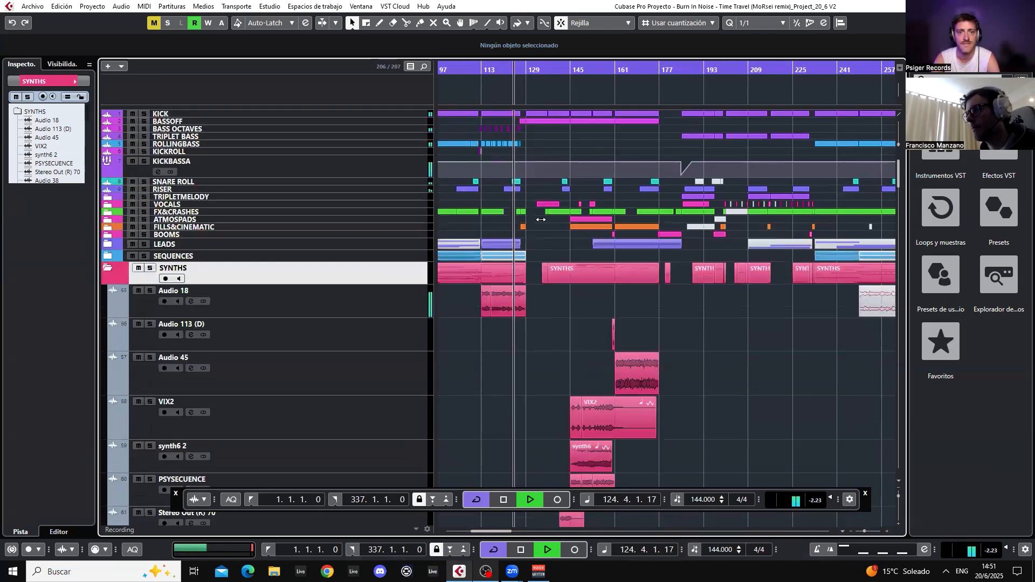
scroll(531, 246, down, 19)
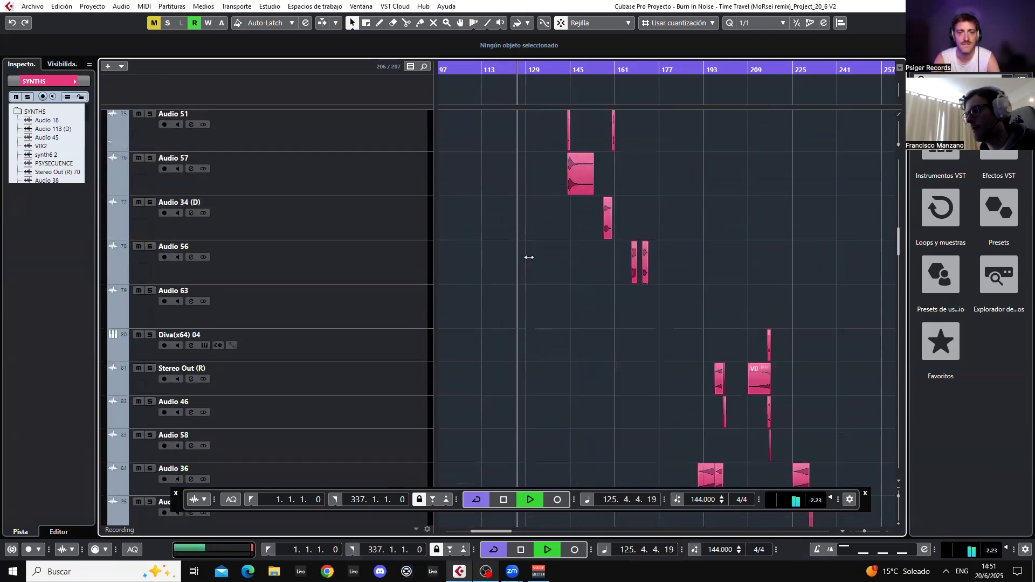
scroll(545, 243, up, 8)
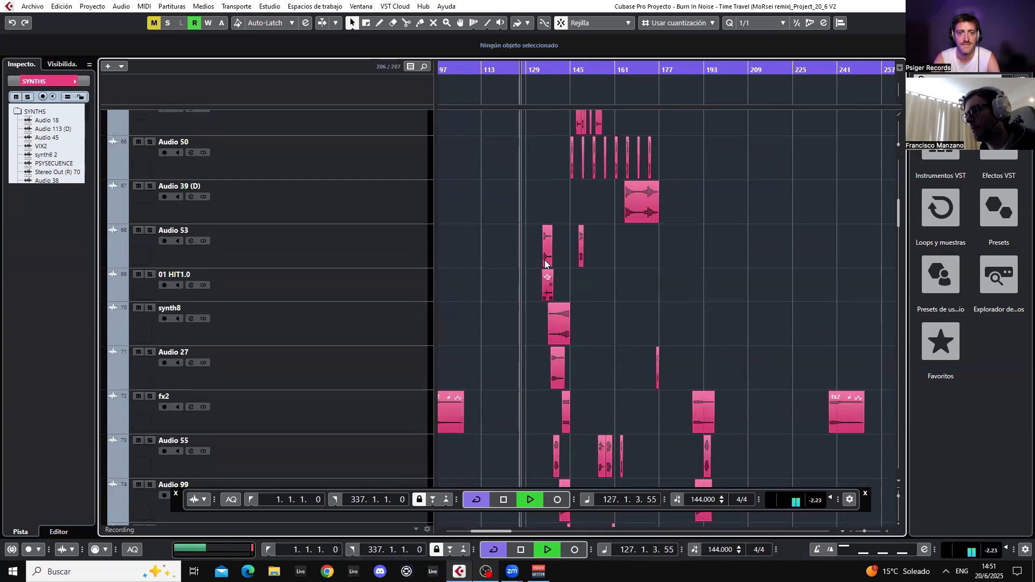
scroll(541, 270, up, 15)
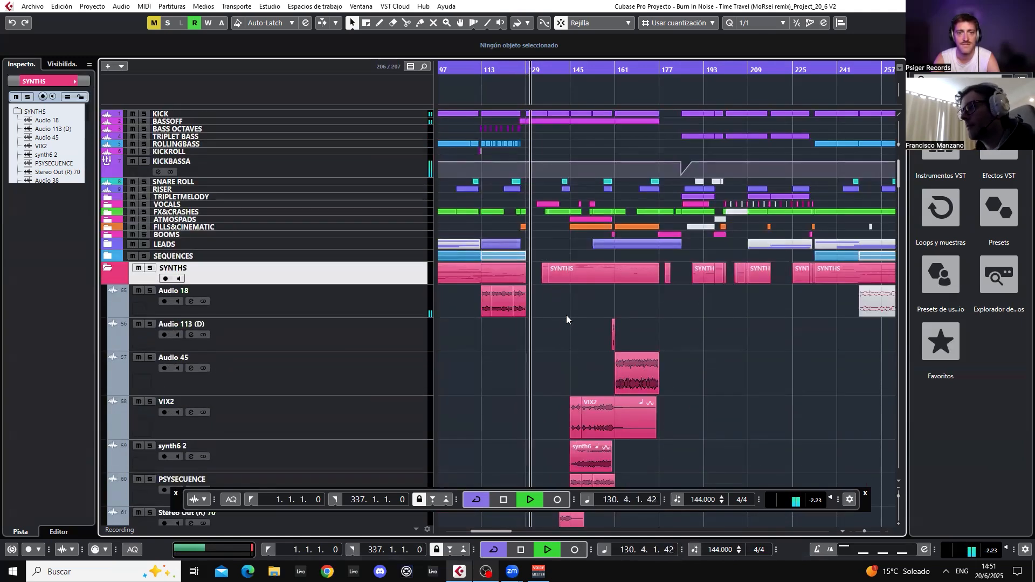
scroll(564, 319, down, 15)
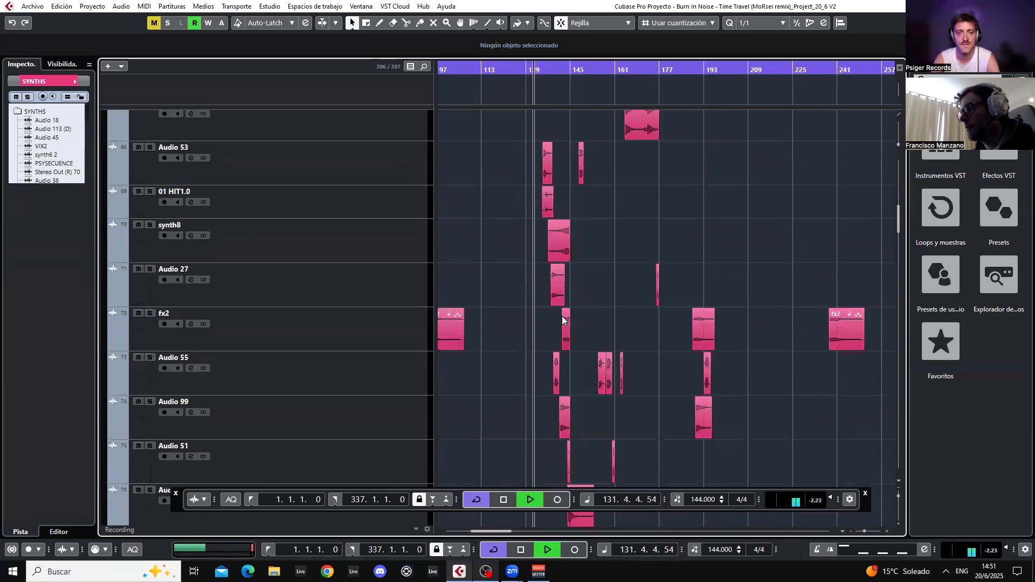
scroll(562, 316, up, 15)
scroll(563, 306, down, 13)
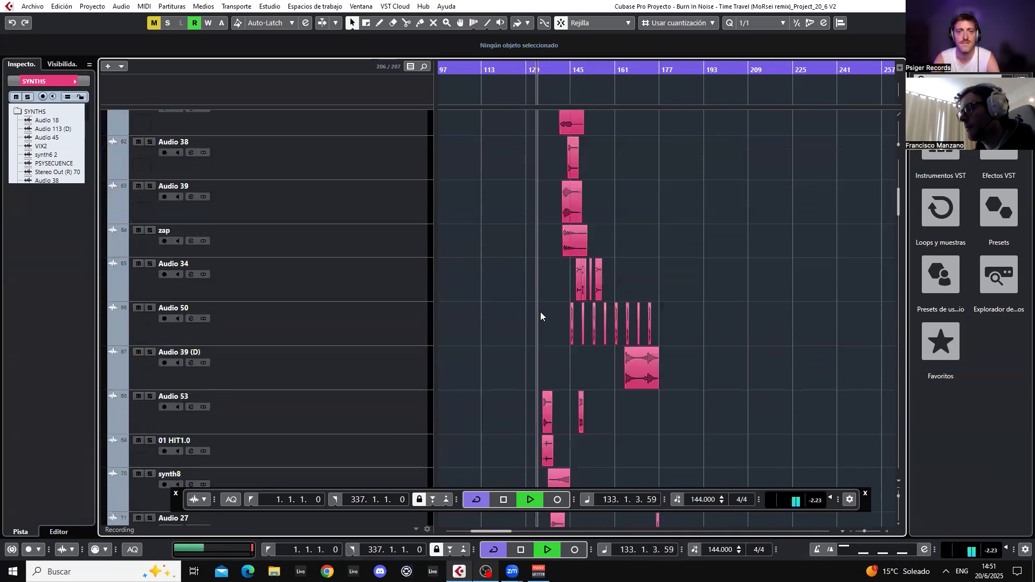
scroll(565, 292, down, 10)
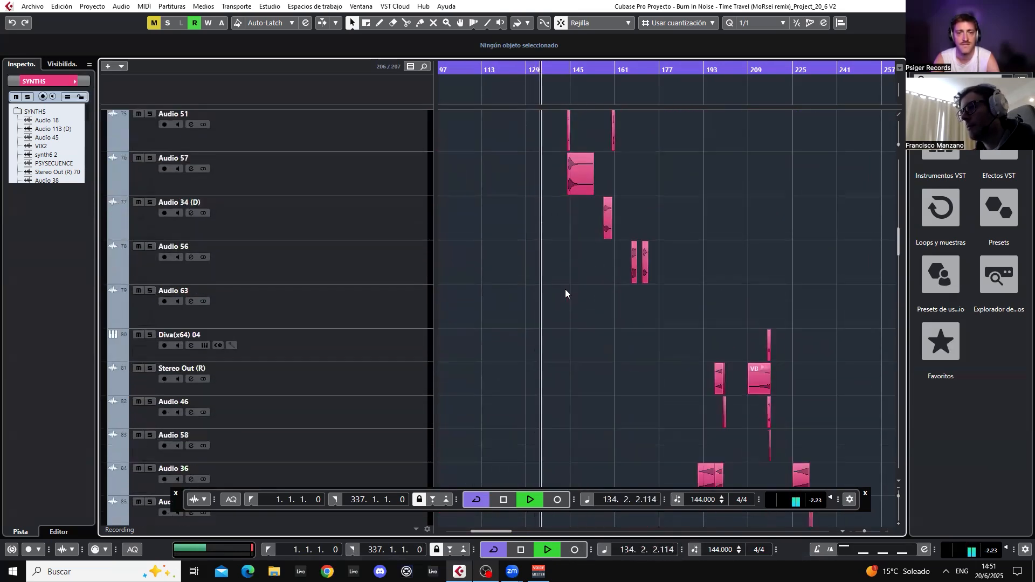
scroll(565, 290, up, 12)
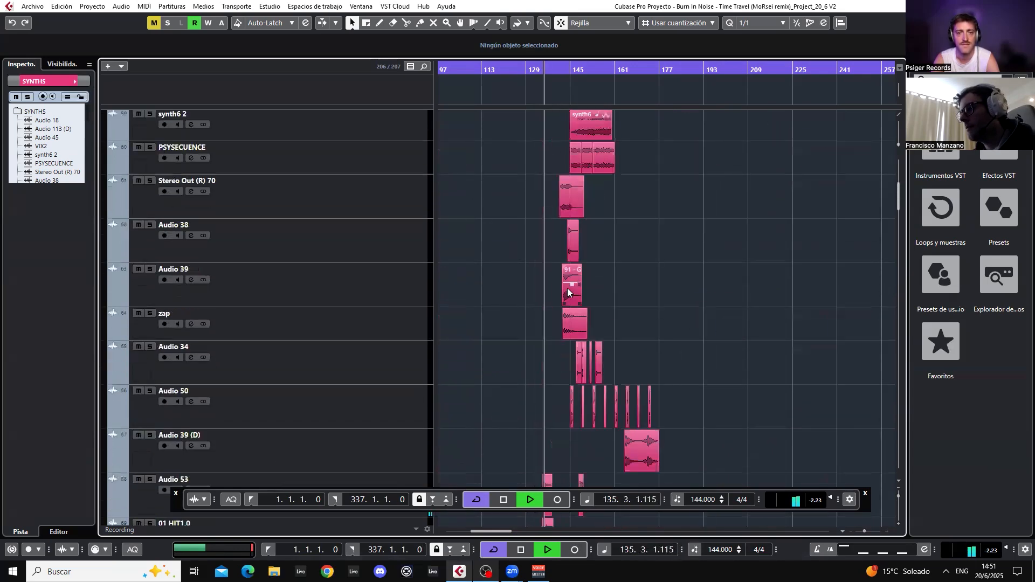
scroll(567, 288, up, 6)
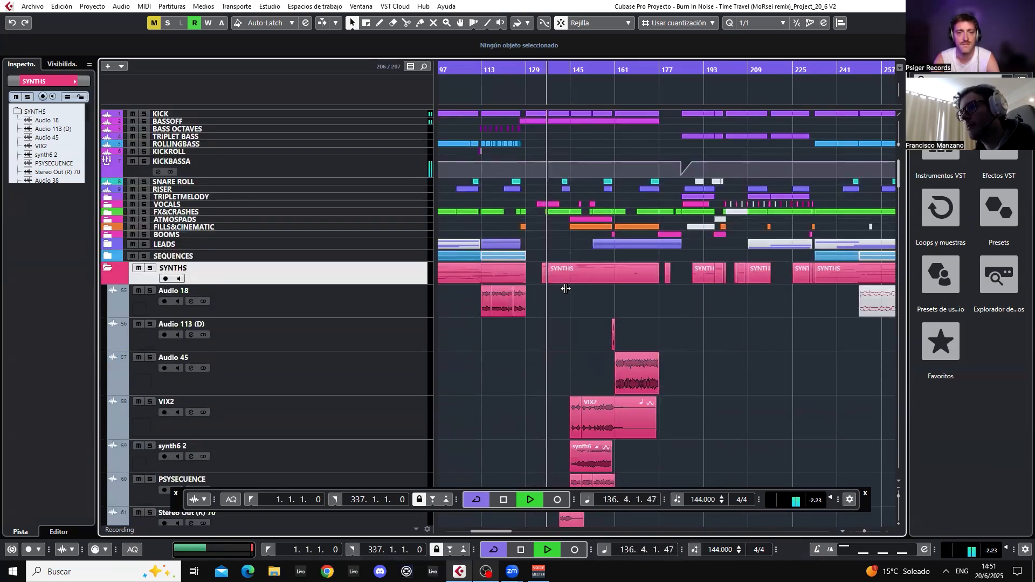
scroll(576, 304, down, 3)
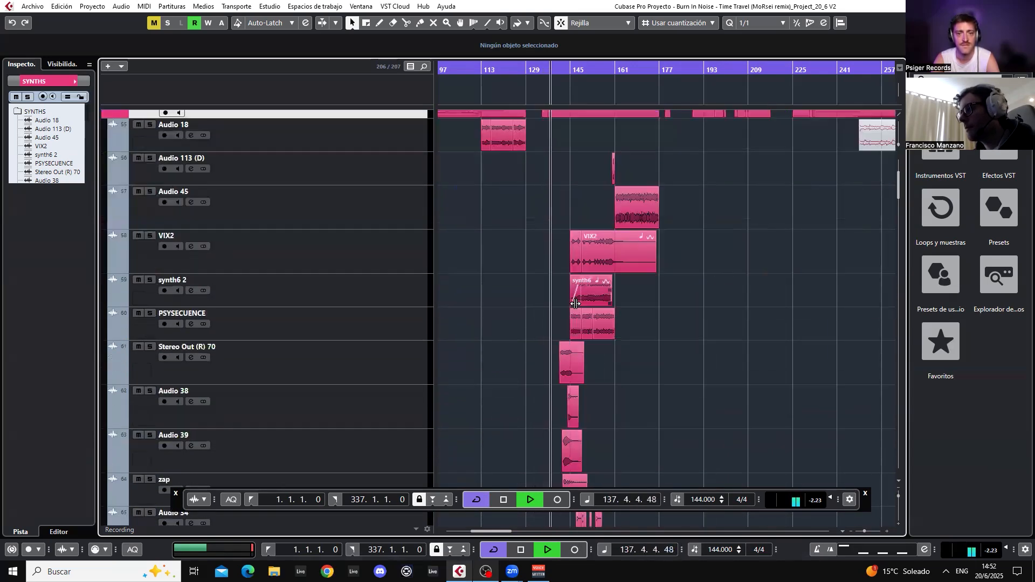
scroll(580, 300, up, 3)
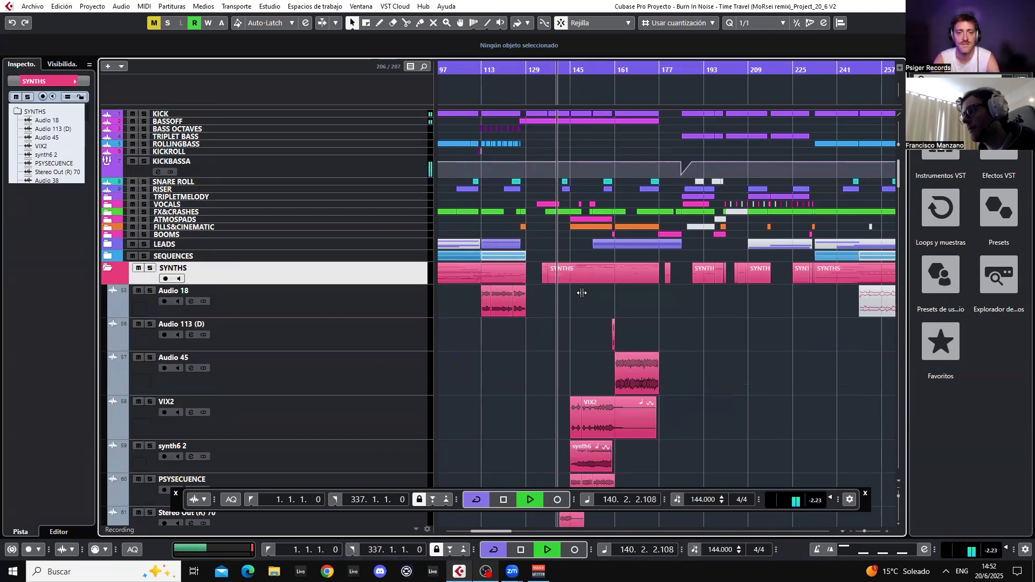
scroll(583, 292, down, 4)
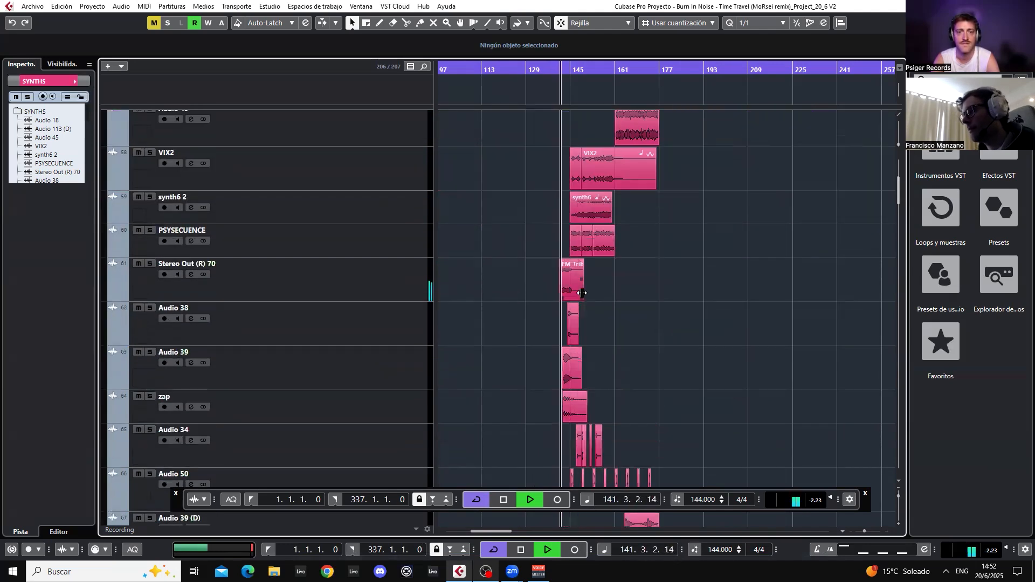
scroll(582, 292, down, 3)
scroll(582, 293, up, 5)
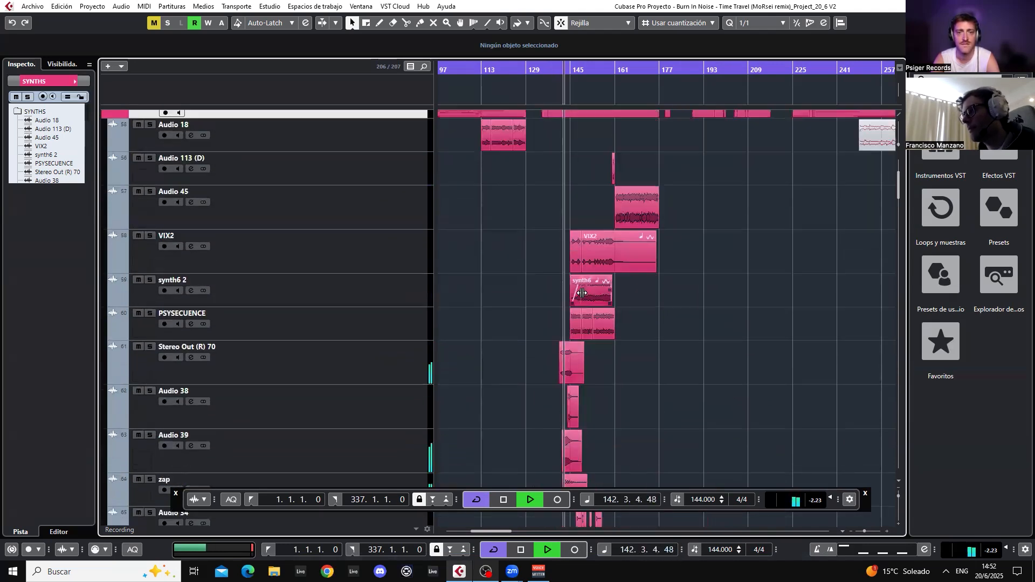
scroll(584, 293, down, 2)
scroll(584, 293, down, 2)
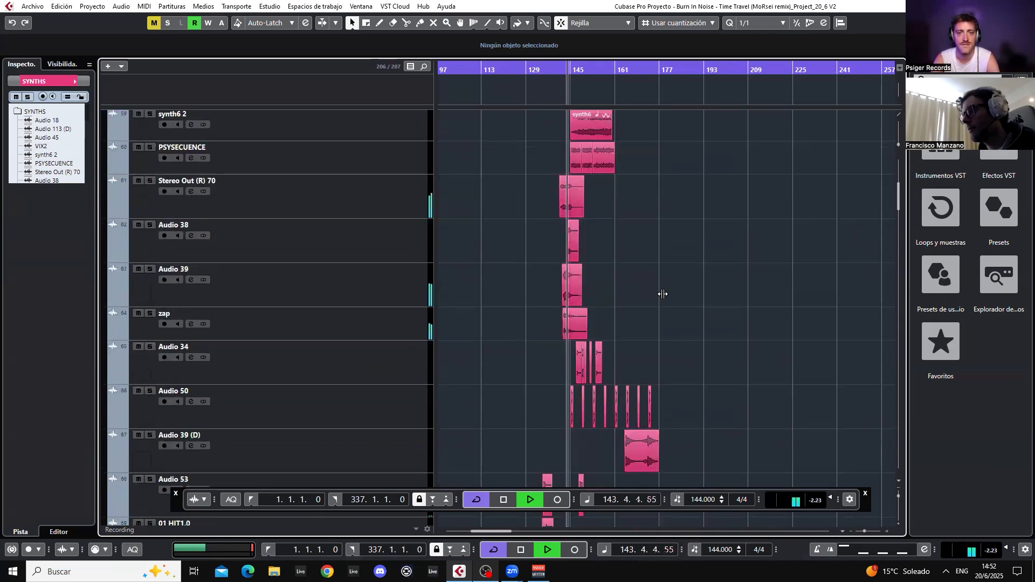
scroll(701, 267, down, 2)
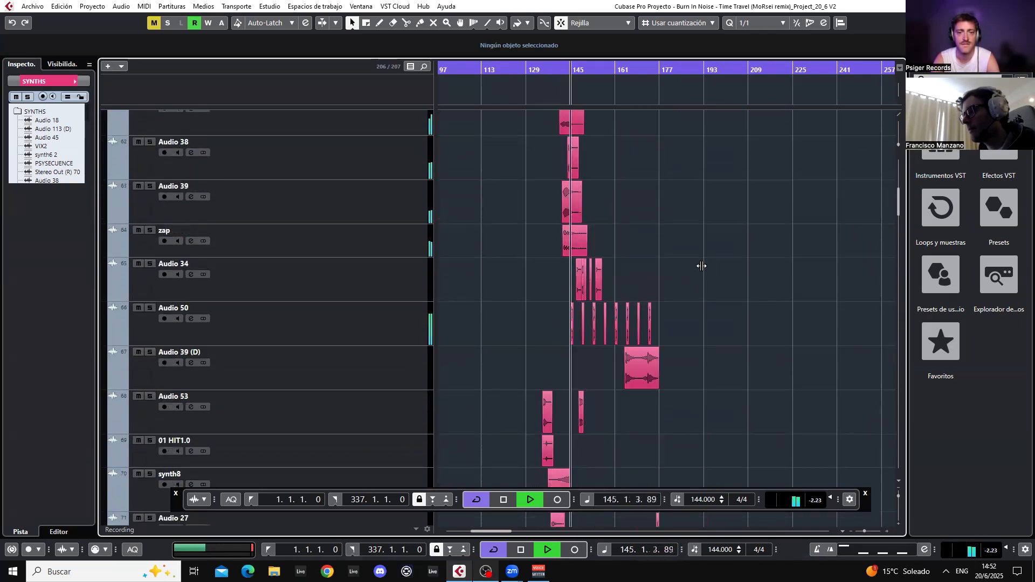
scroll(702, 266, down, 6)
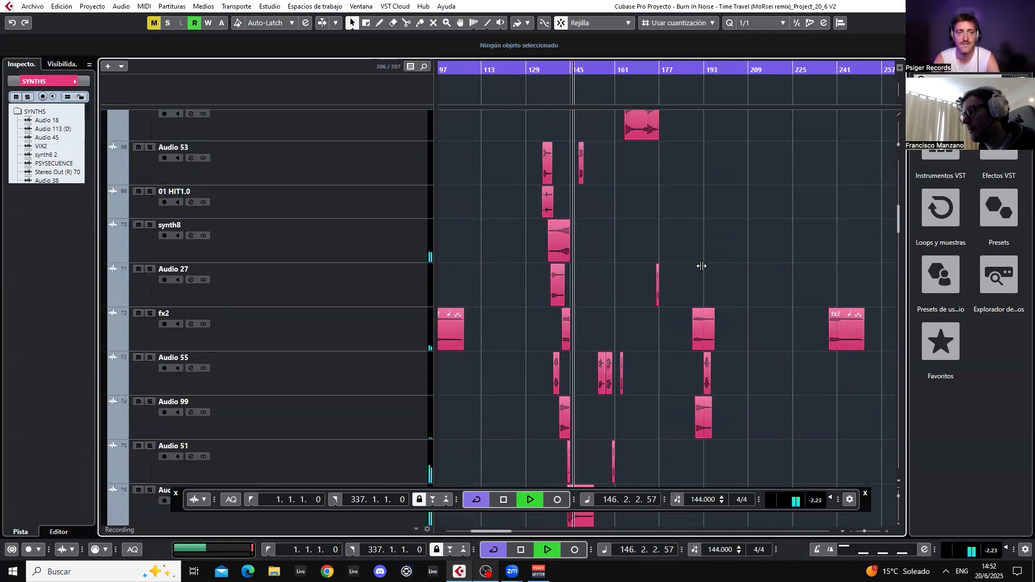
scroll(702, 267, up, 13)
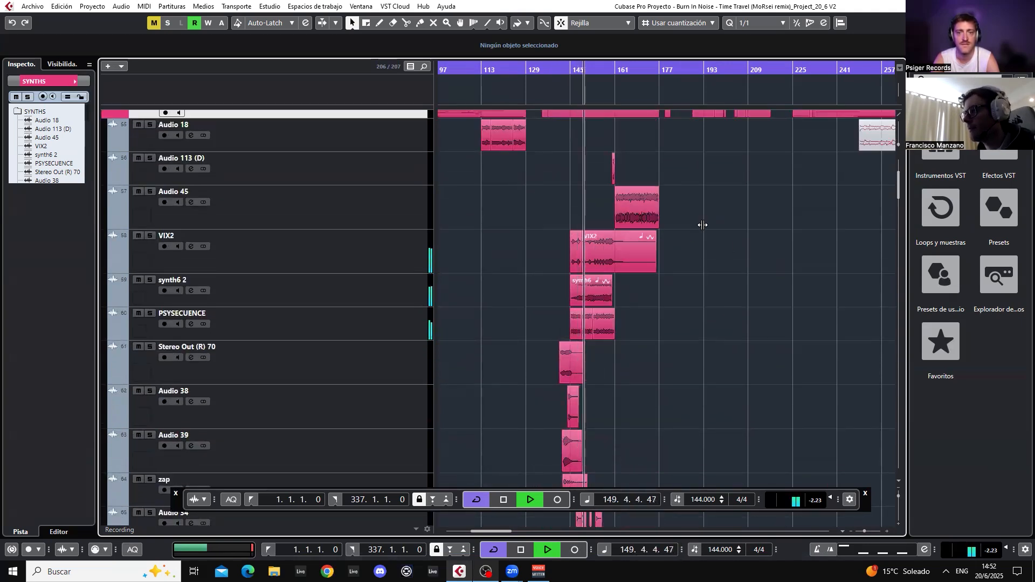
scroll(701, 226, down, 4)
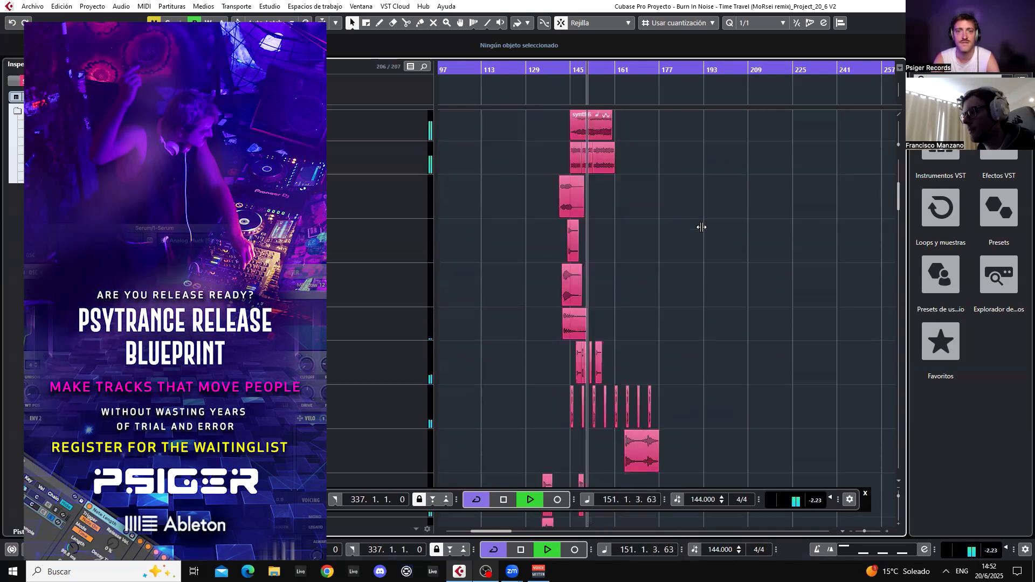
scroll(702, 227, up, 4)
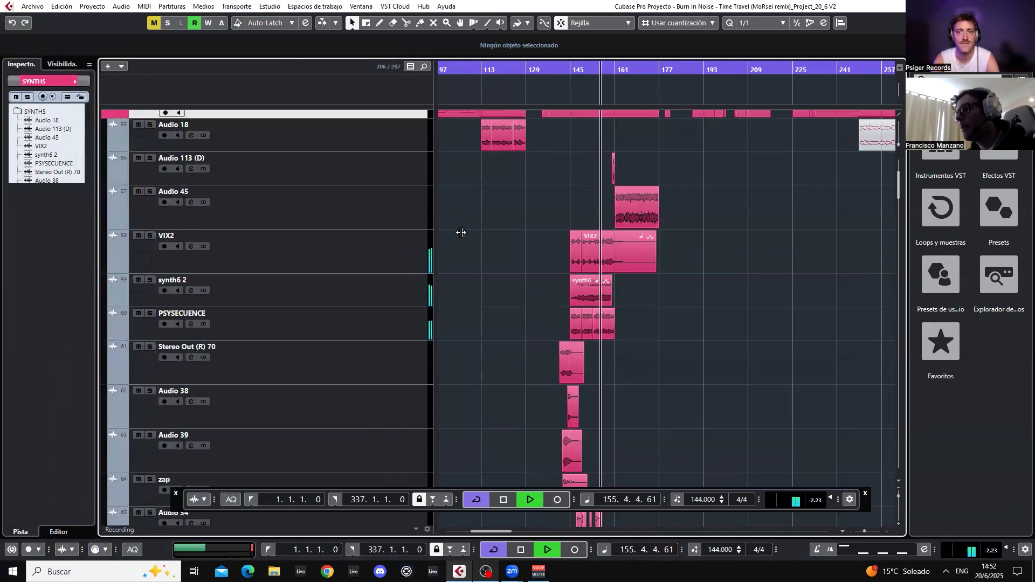
Select the VIX2 track and stop playback just before bar 160.
click(368, 268)
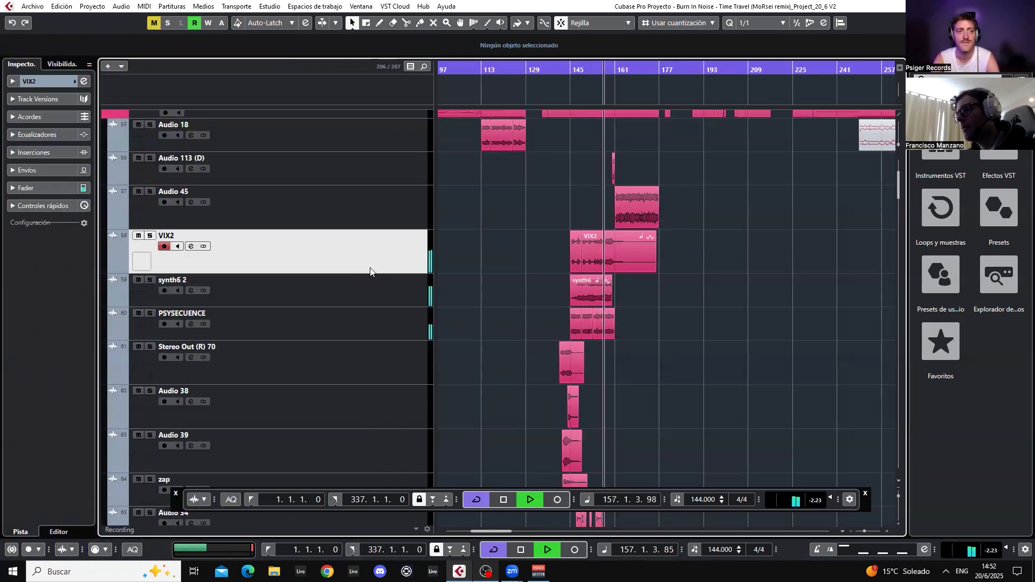
scroll(554, 252, down, 2)
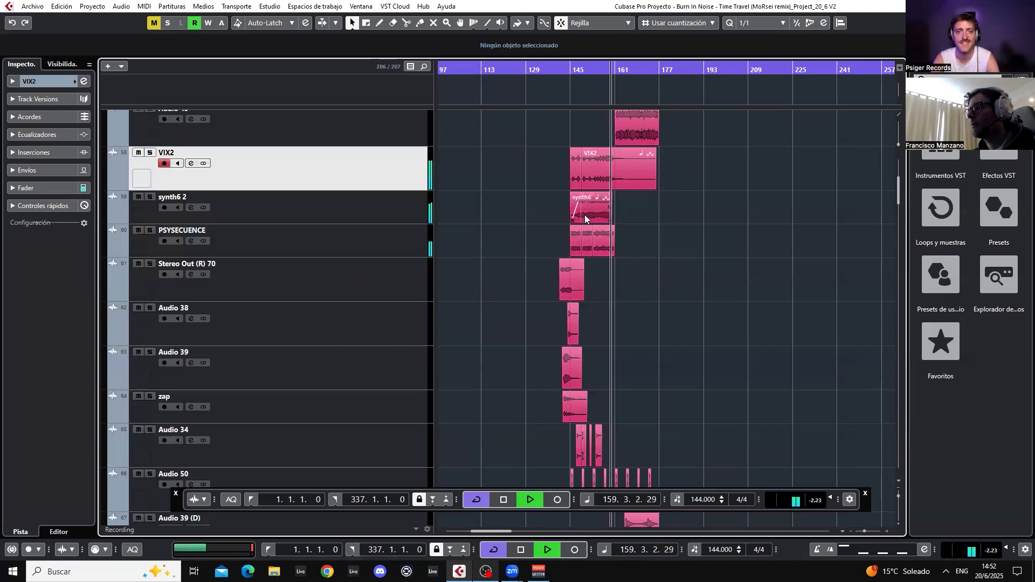
key(space)
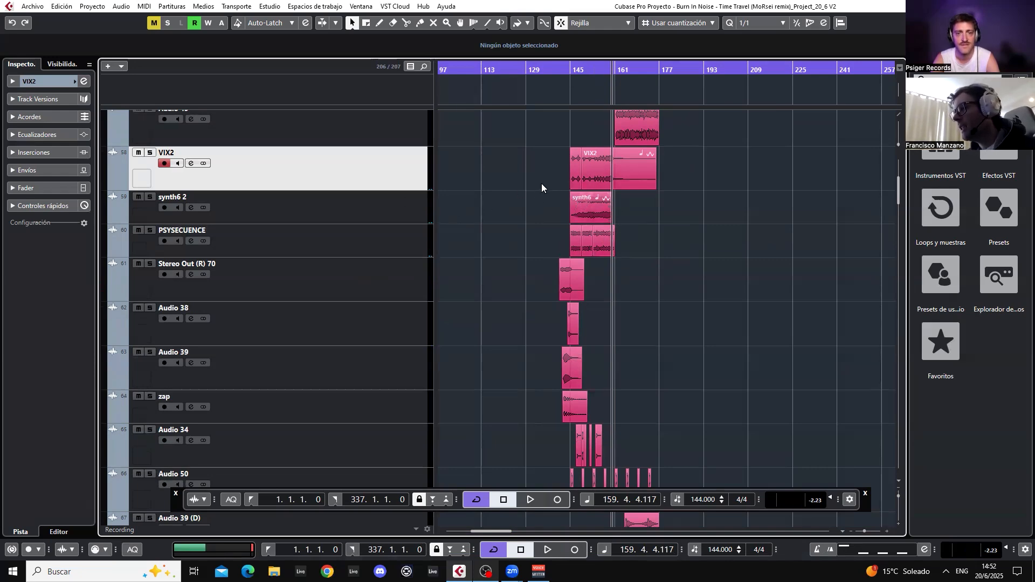
scroll(538, 212, up, 6)
scroll(537, 215, down, 2)
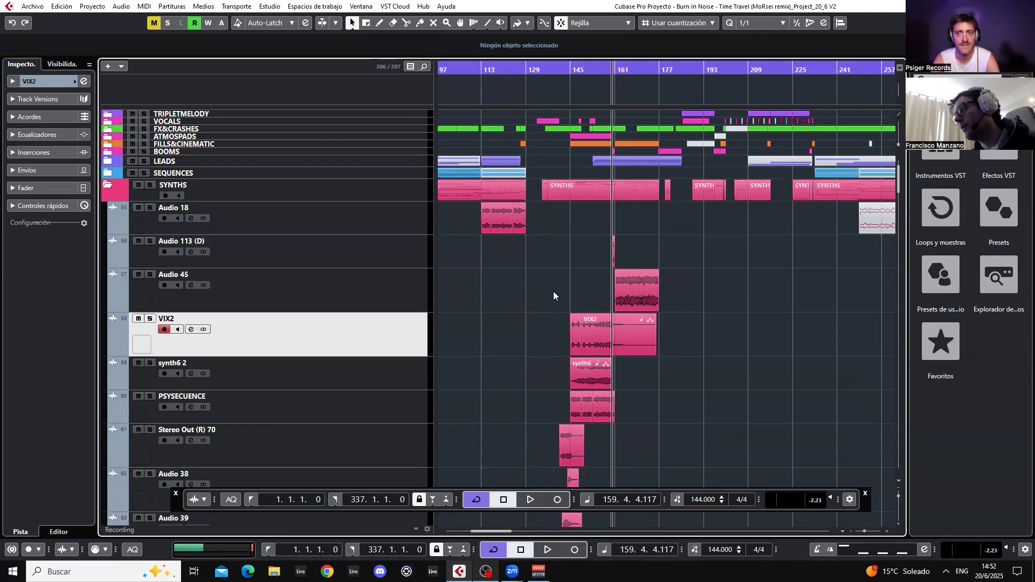
scroll(555, 288, down, 4)
scroll(577, 265, up, 2)
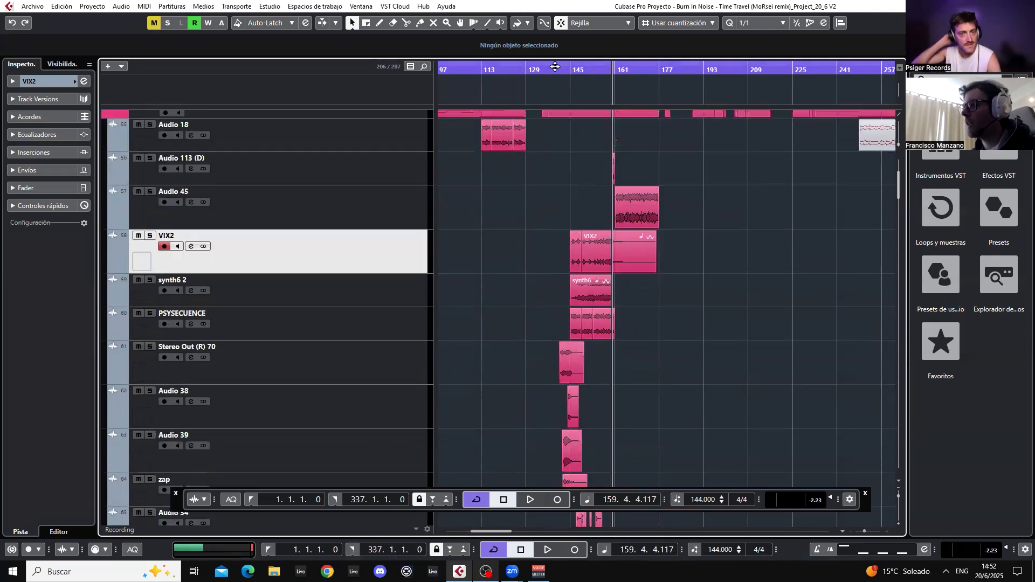
Place the playhead at bar 139 and increase the heights of the VIX2 and synth6 2 tracks.
drag(555, 67, 553, 73)
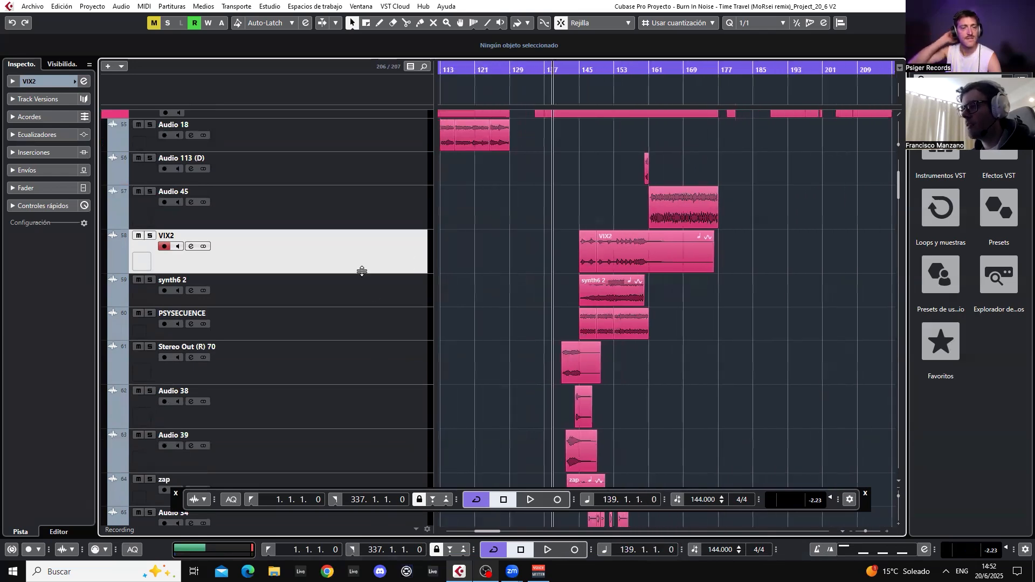
drag(362, 285, 365, 296)
drag(331, 328, 334, 337)
Select the Stereo Out (R) 70 track and place the playhead at bar 142.
mouse_move(567, 67)
mouse_down()
mouse_move(569, 93)
mouse_move(566, 80)
mouse_up()
click(371, 387)
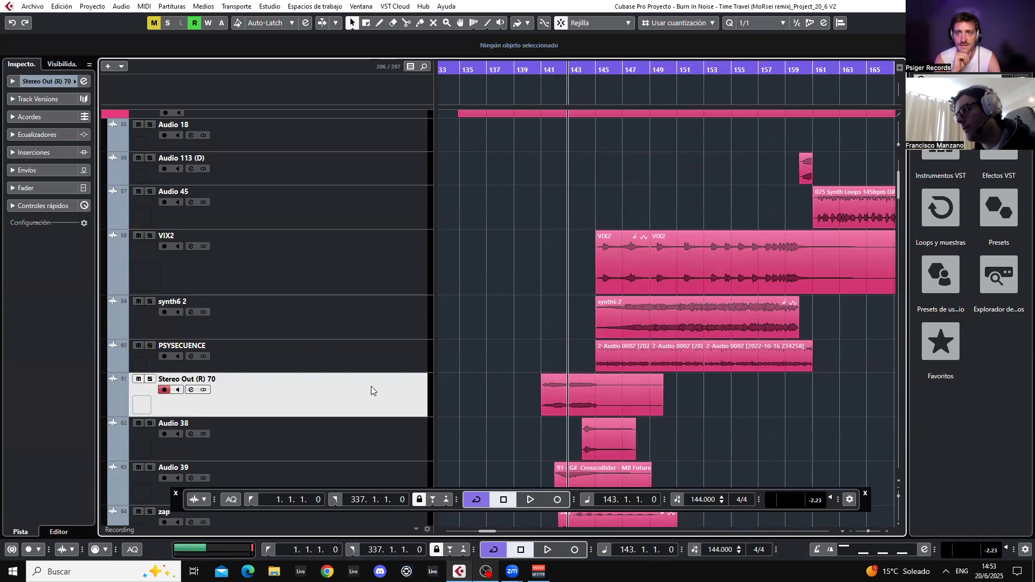
scroll(580, 217, down, 2)
scroll(643, 326, down, 2)
scroll(817, 329, up, 2)
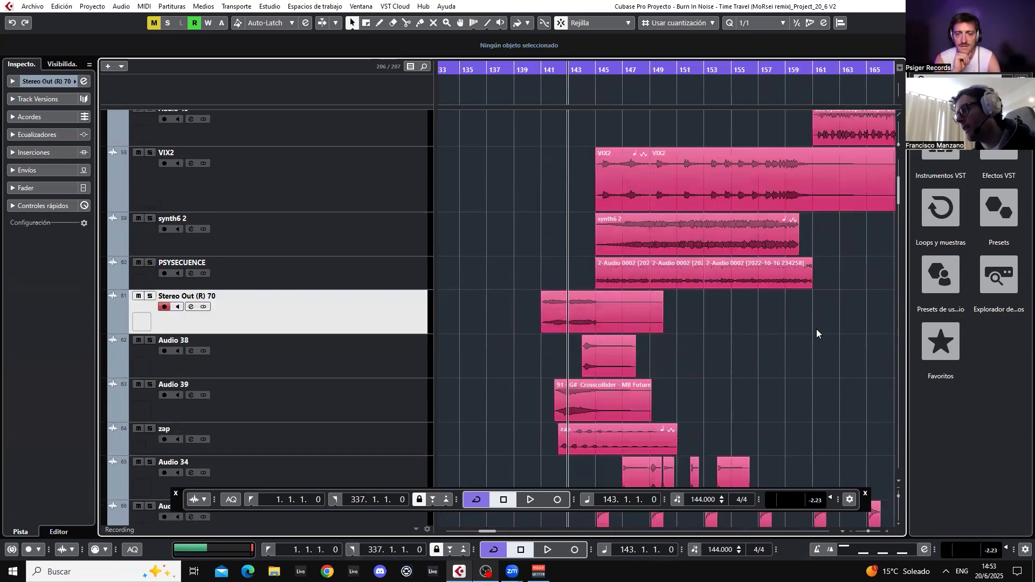
scroll(614, 172, up, 2)
drag(554, 67, 556, 51)
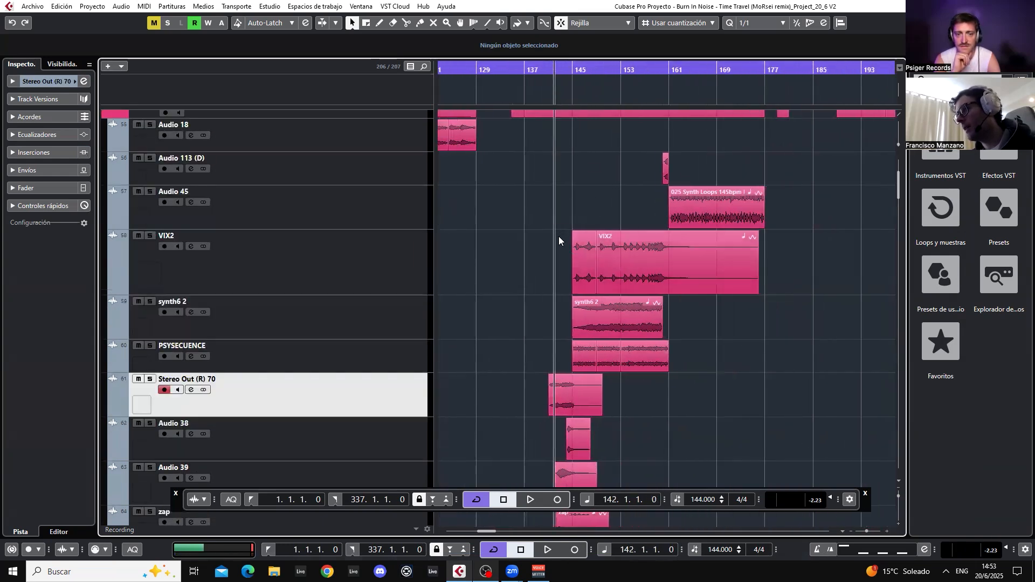
Move the Audio 50 track up so it sits between PSYSECUENCE and Stereo Out (R) 70.
scroll(596, 264, down, 4)
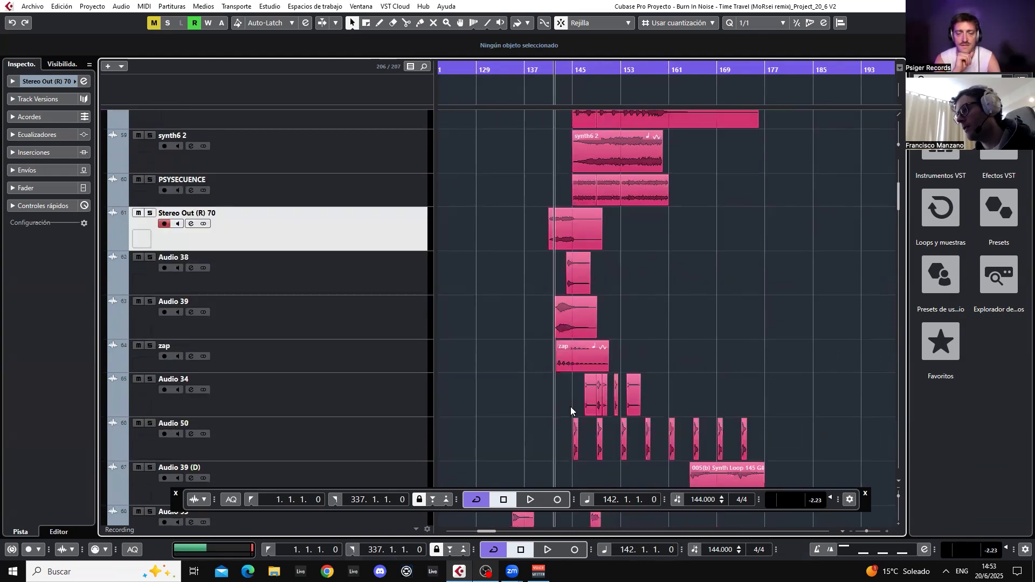
drag(280, 439, 368, 226)
scroll(630, 276, up, 4)
scroll(590, 343, down, 2)
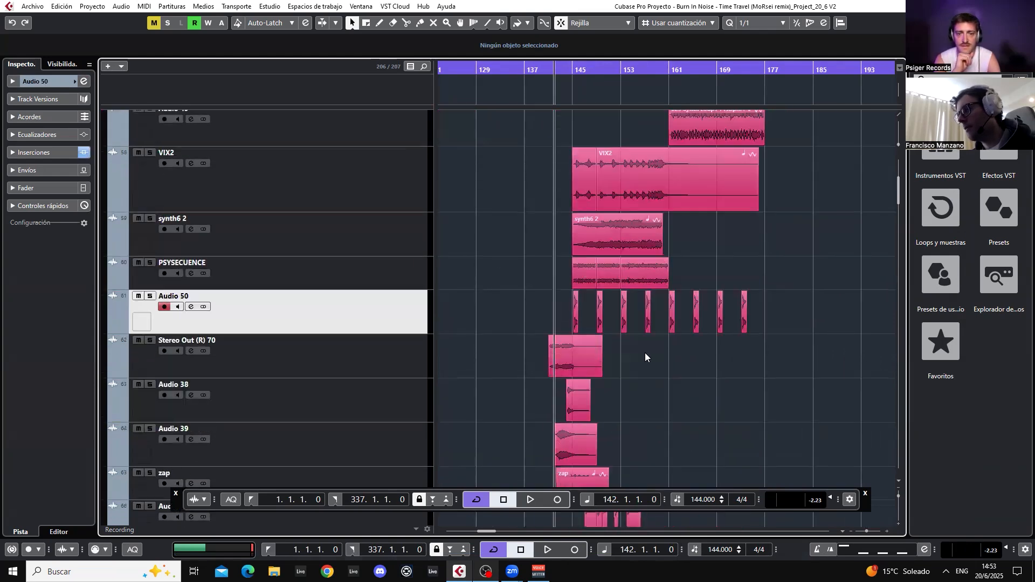
Play the arrangement from bar 141, solo the Audio 50 track during playback, and stop after bar 146.
scroll(660, 339, down, 4)
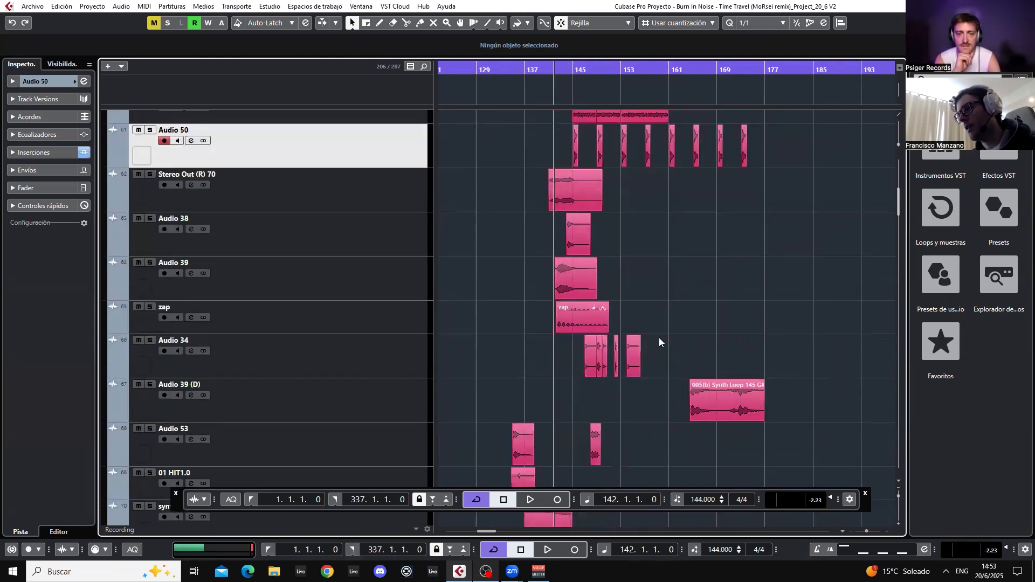
scroll(659, 340, up, 6)
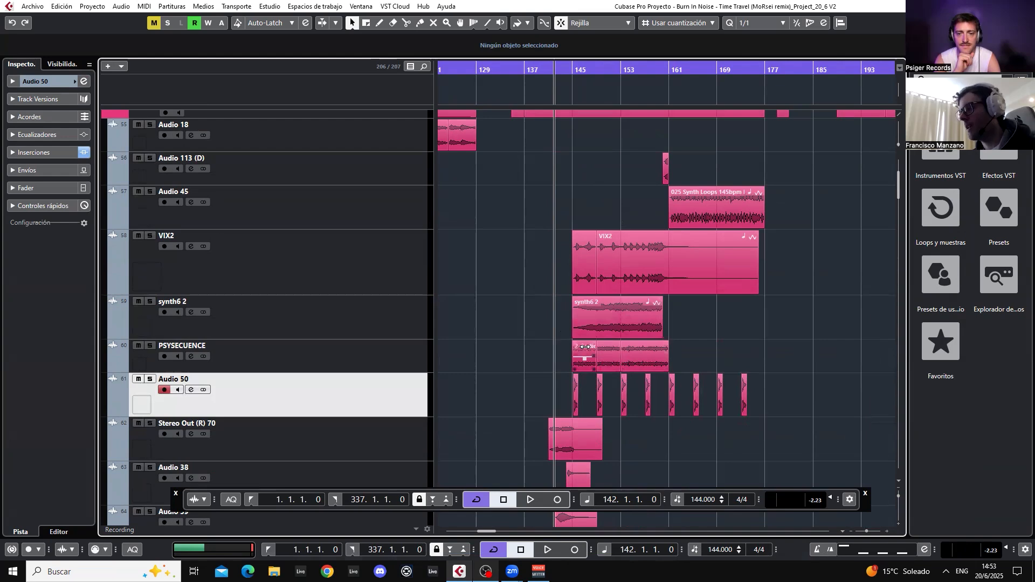
scroll(622, 354, down, 4)
scroll(579, 148, up, 6)
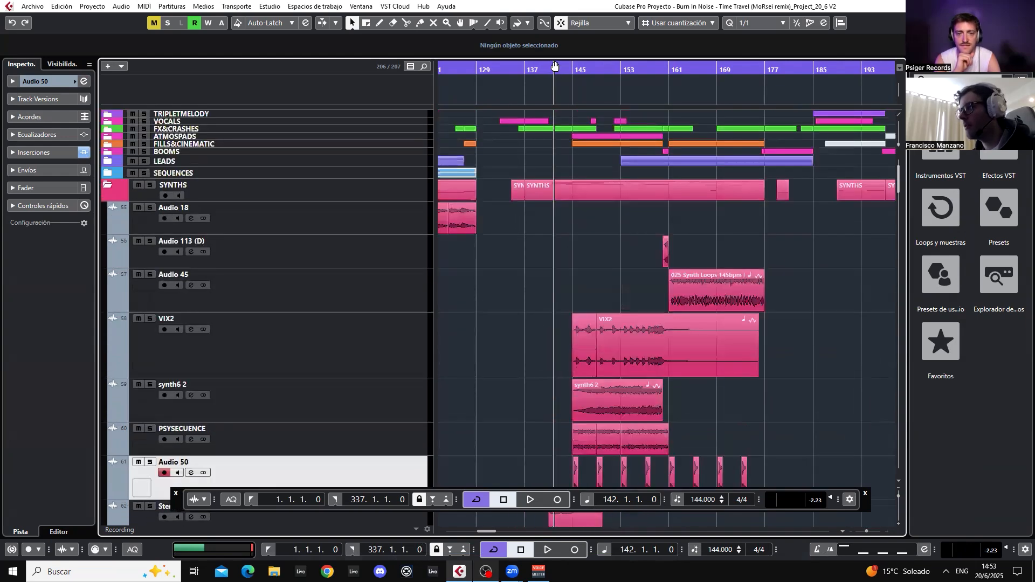
click(548, 71)
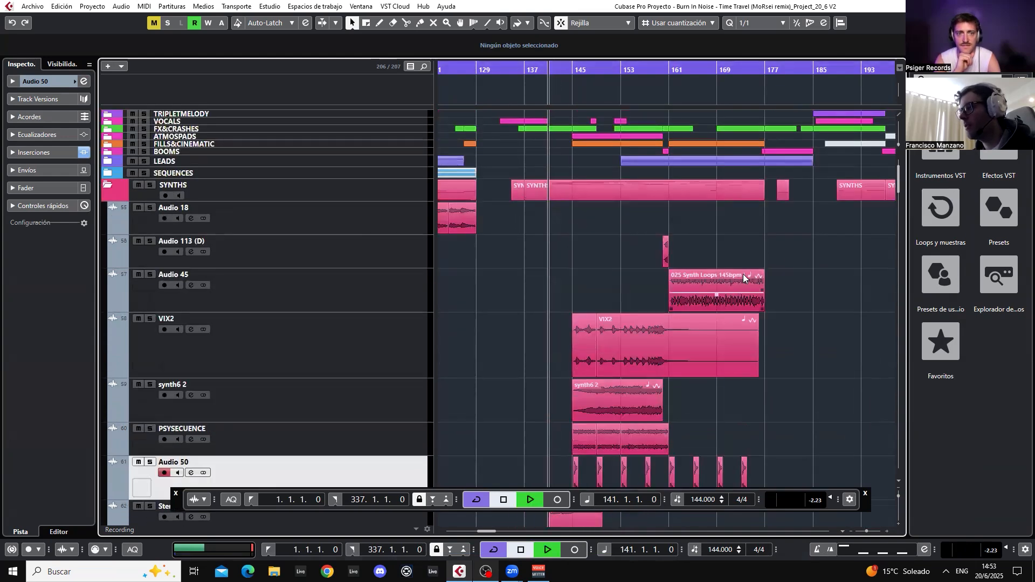
scroll(739, 280, down, 4)
key(space)
scroll(600, 282, up, 2)
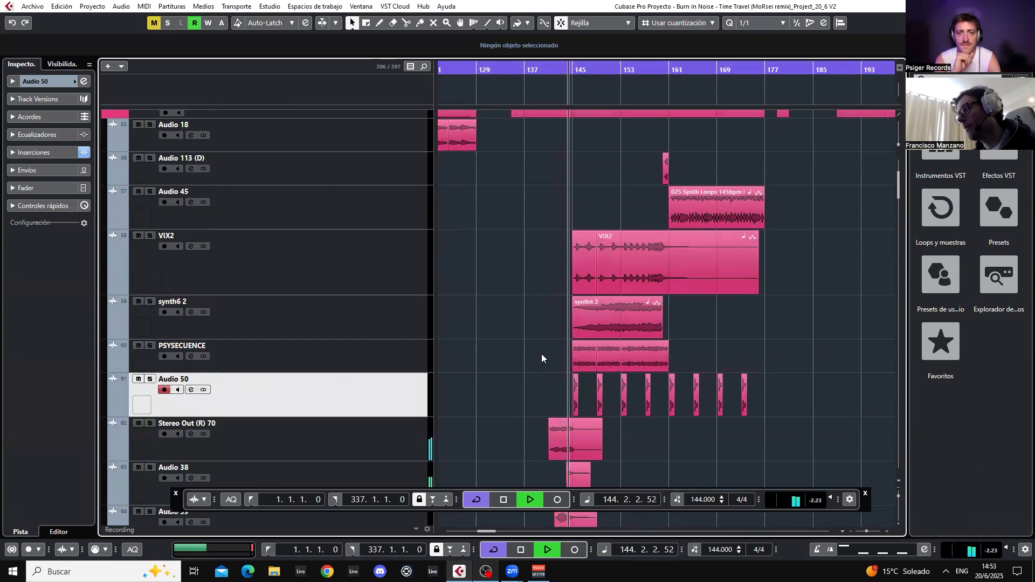
click(151, 379)
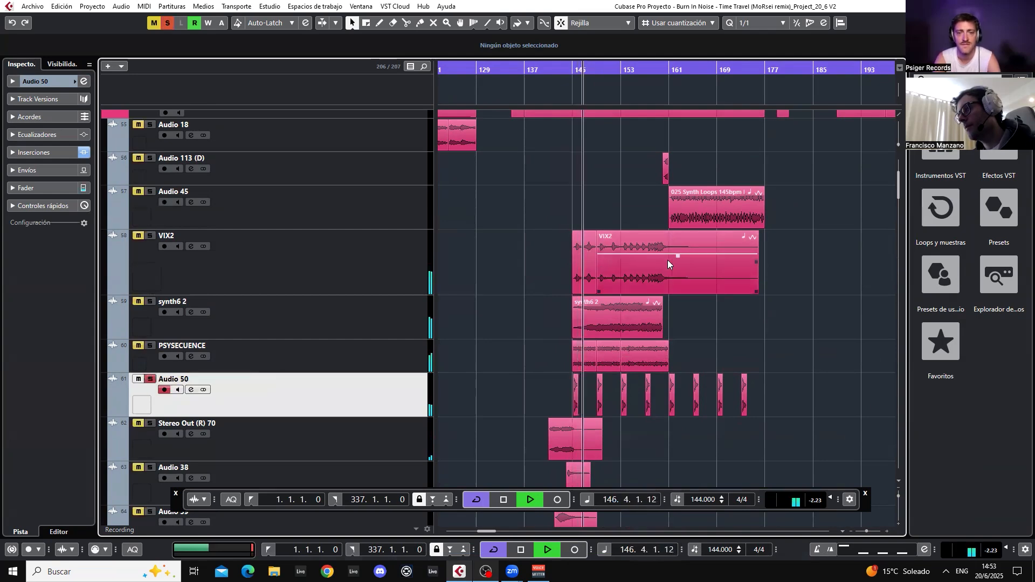
key(space)
Place the playhead at bar 145, zoom in there, and set the quantize preset to 1/8.
drag(571, 69, 763, 141)
click(776, 26)
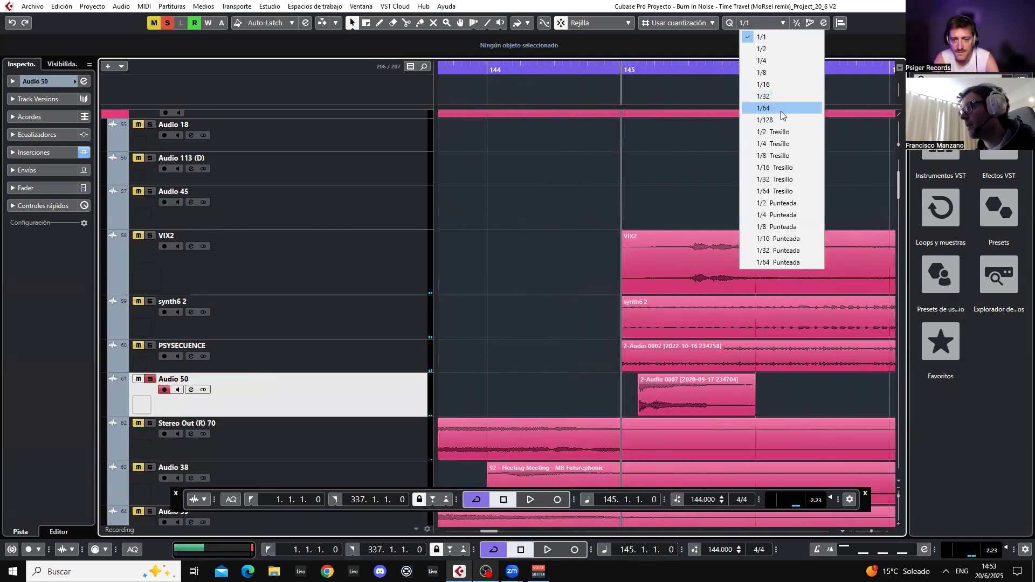
click(773, 76)
Play the soloed Audio 50 hit from position 144.4.3 and stop within bar 145.
drag(639, 73, 619, 30)
click(629, 71)
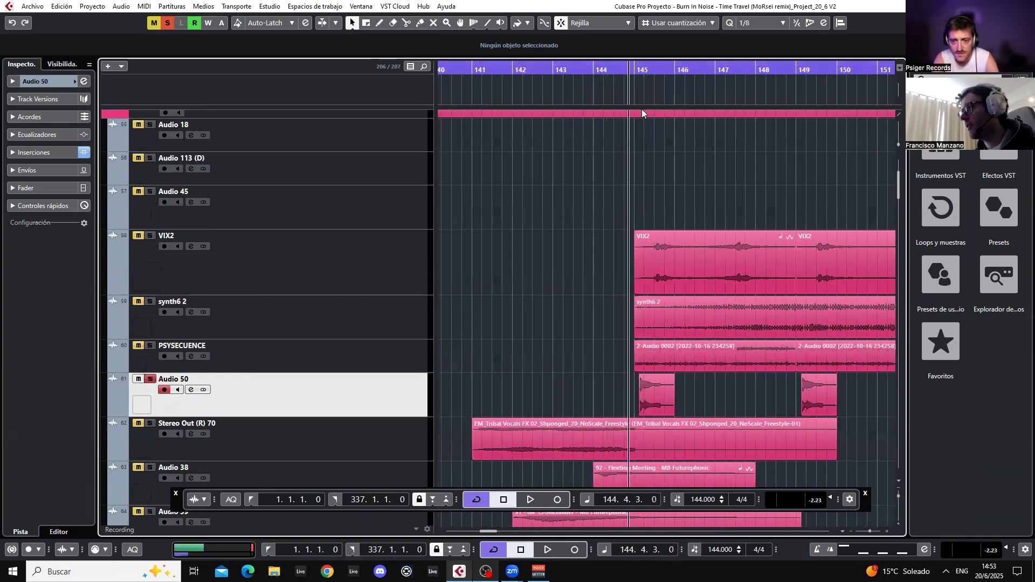
key(space)
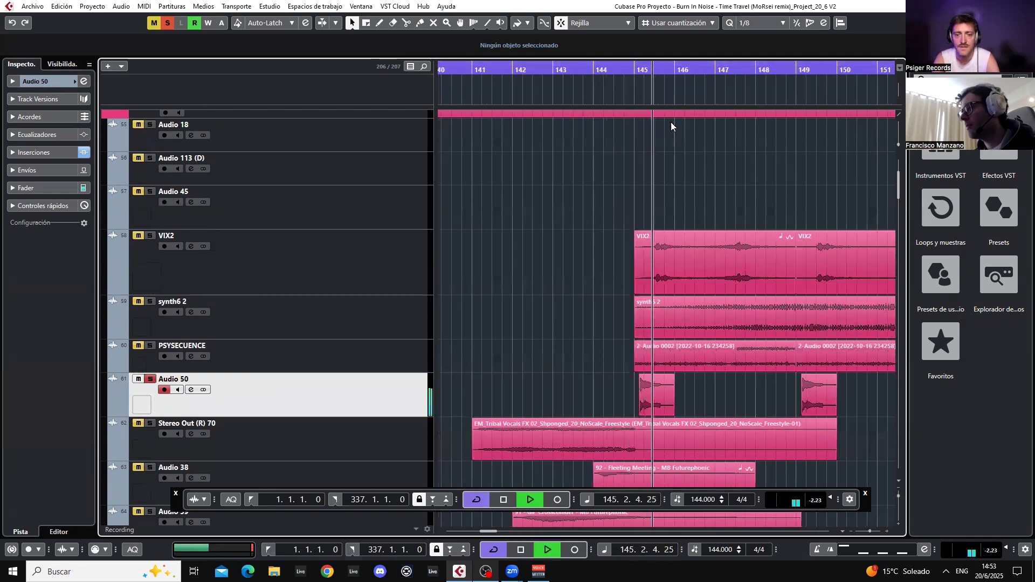
key(g)
key(space)
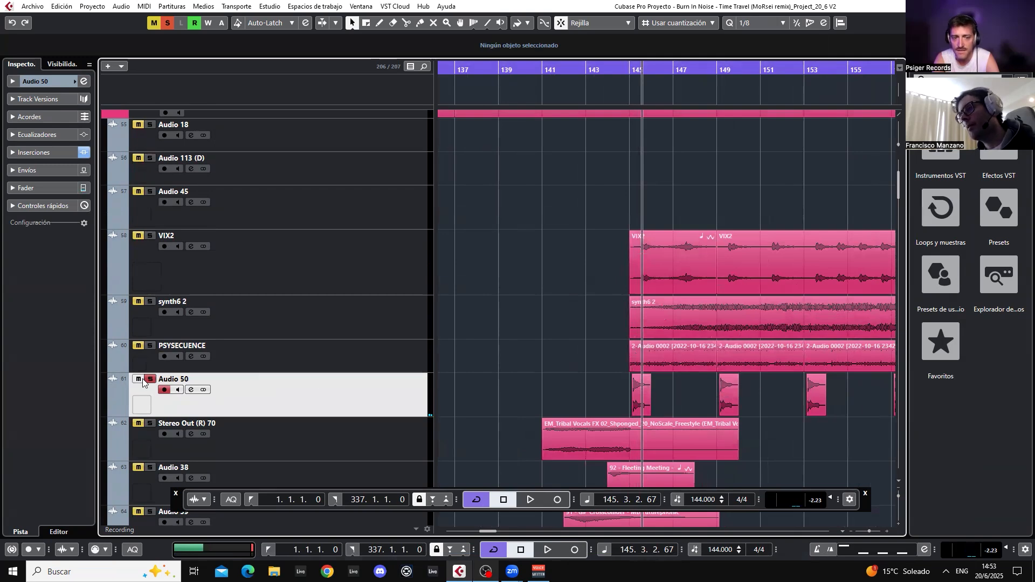
Add VIX2 to the soloed tracks and play it with Audio 50 from position 144.4.3 into bar 146.
scroll(783, 405, right, 4)
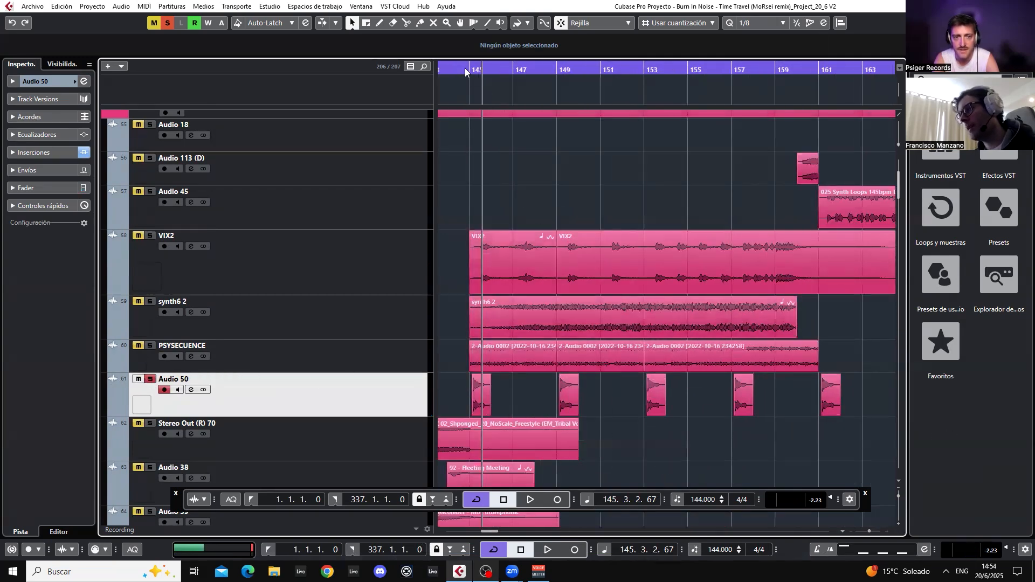
mouse_move(465, 70)
mouse_down()
mouse_move(463, 96)
mouse_move(463, 72)
mouse_up()
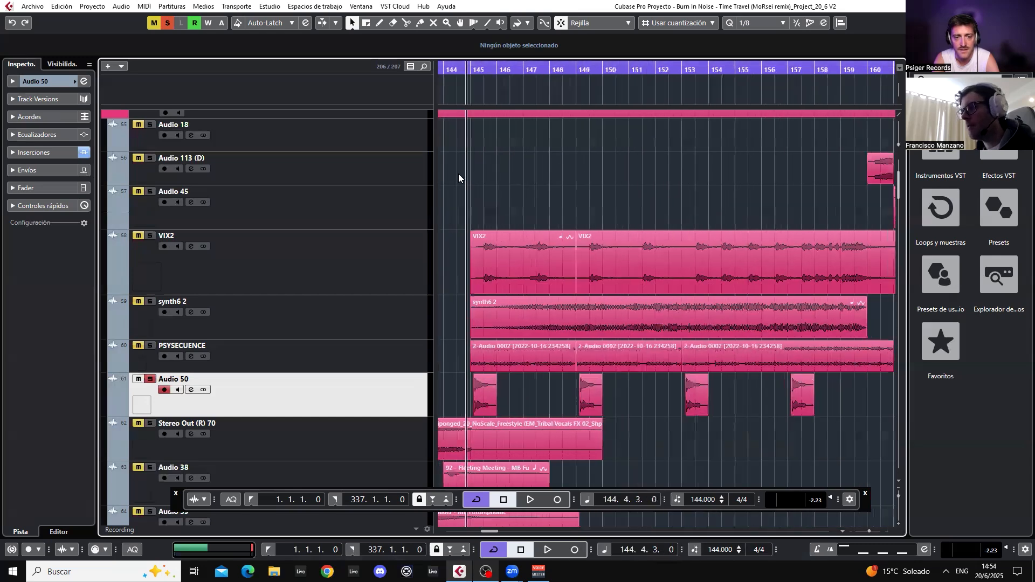
scroll(458, 174, left, 2)
drag(554, 172, 578, 201)
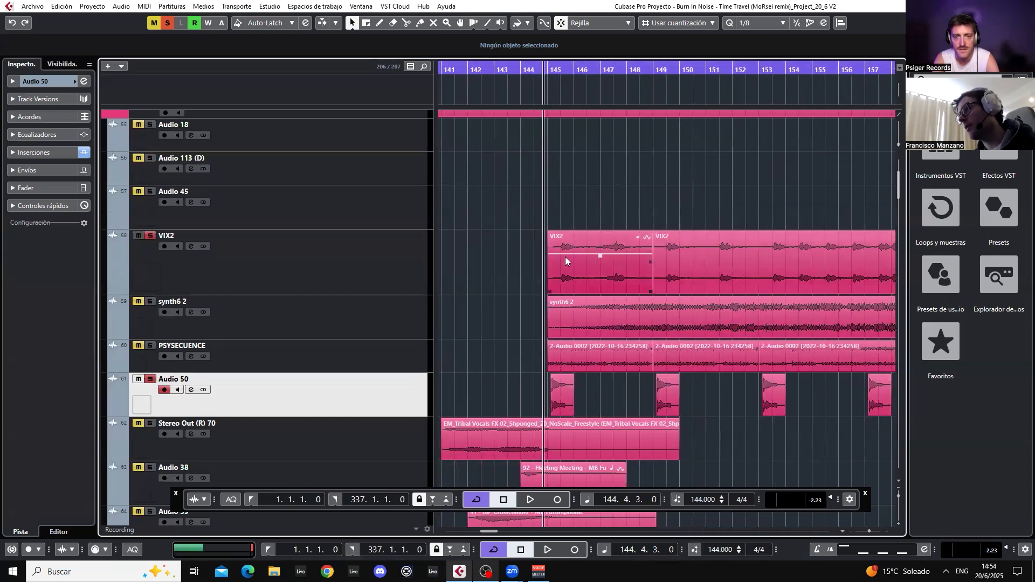
key(space)
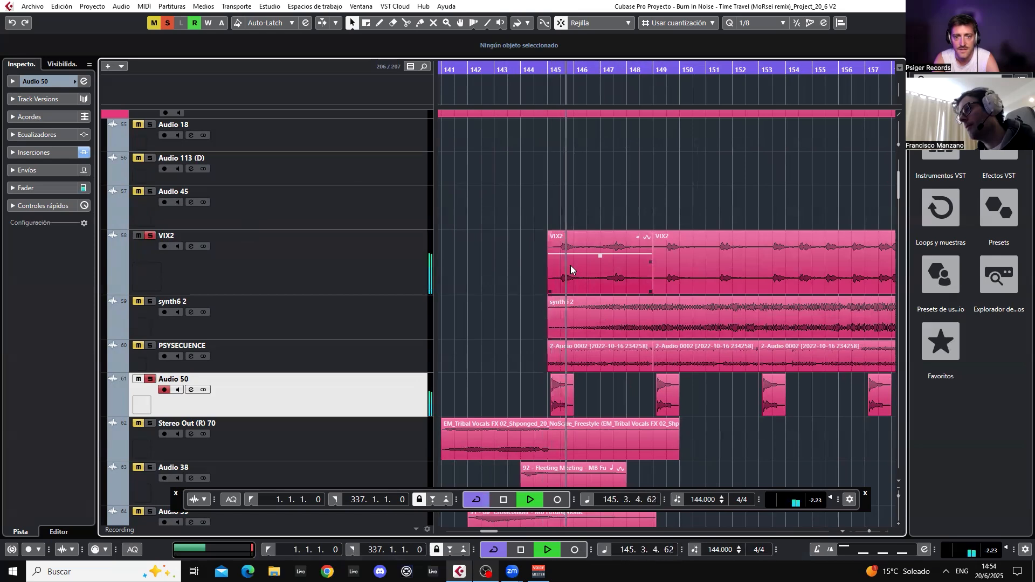
key(space)
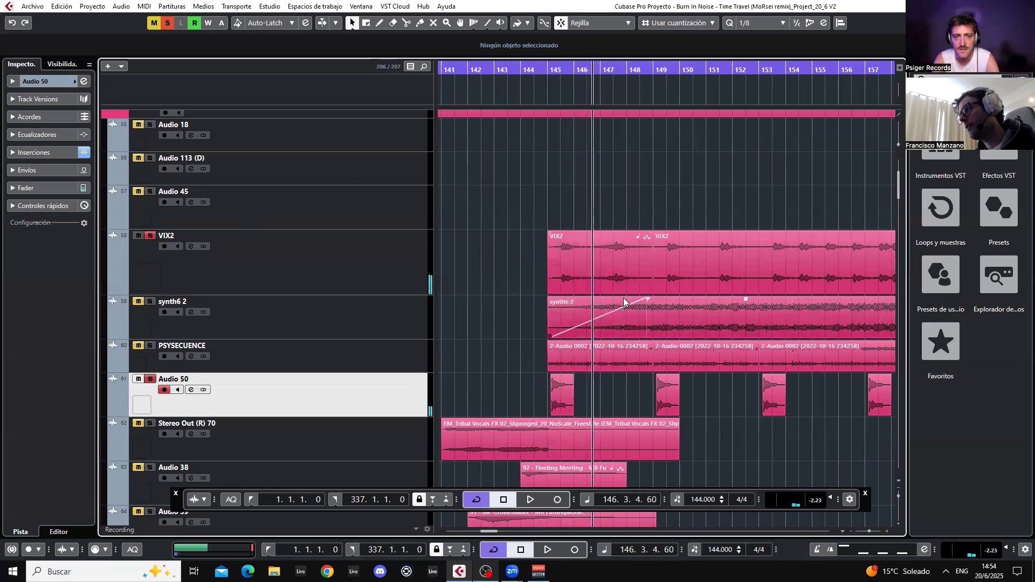
Solo the PSYSECUENCE track as well and enlarge its track height to show the waveform.
click(149, 346)
drag(399, 371, 399, 426)
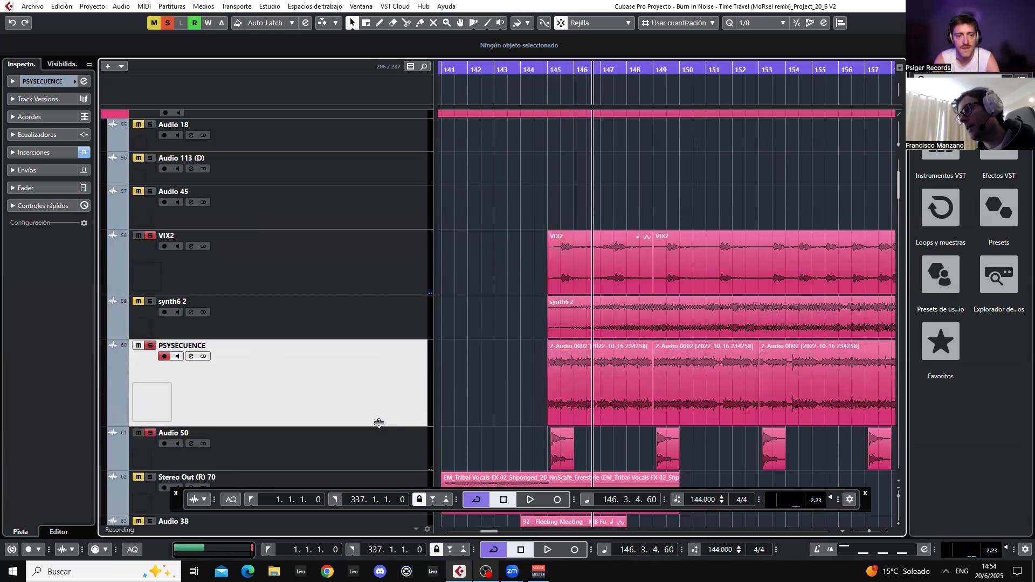
scroll(555, 356, down, 2)
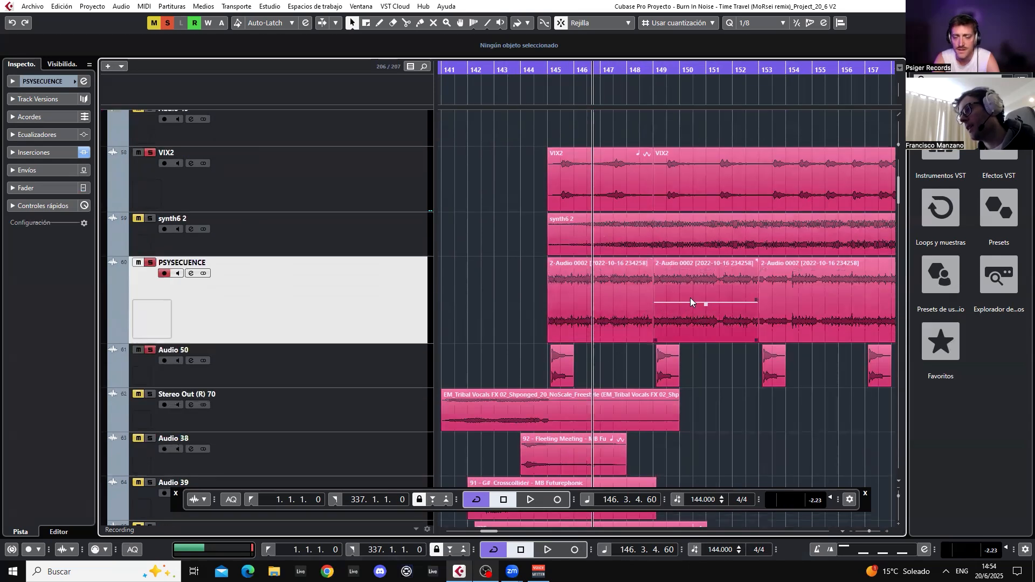
Play the soloed VIX2, PSYSECUENCE and Audio 50 tracks from bar 145 to 152, and replay the passage around bar 151.
click(547, 69)
mouse_move(546, 69)
mouse_down()
mouse_move(547, 41)
mouse_move(547, 54)
mouse_up()
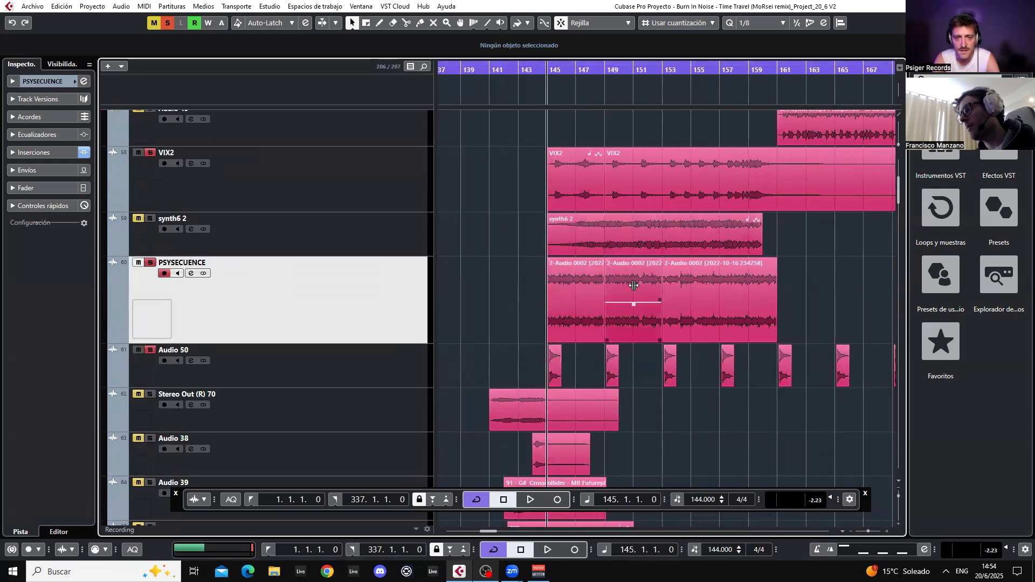
key(space)
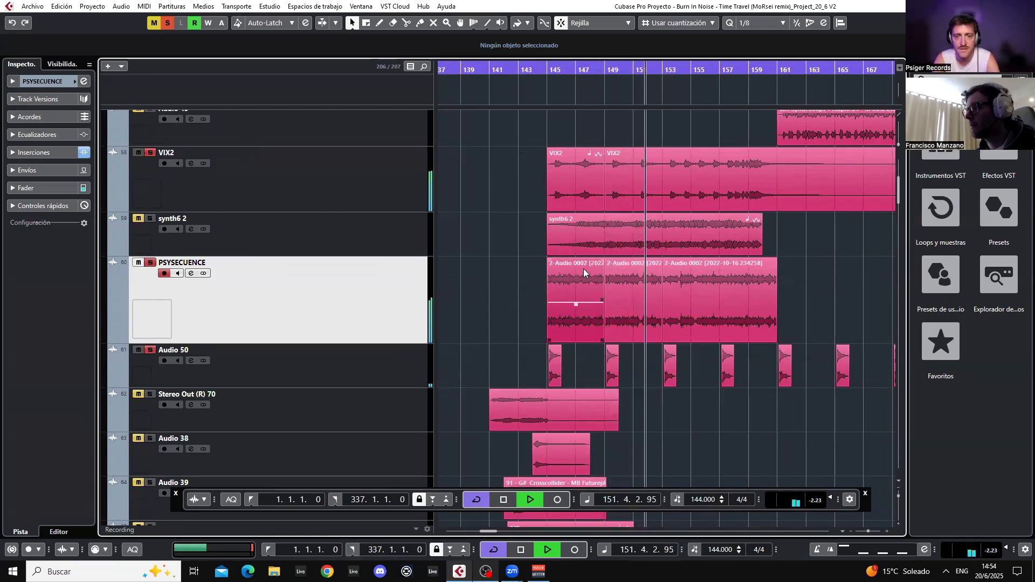
key(space)
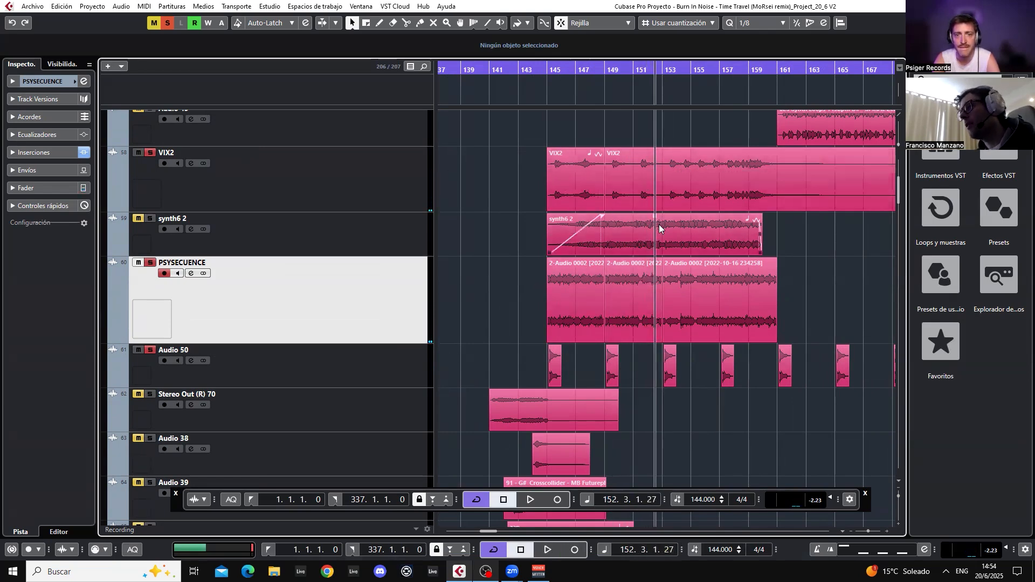
double_click(637, 73)
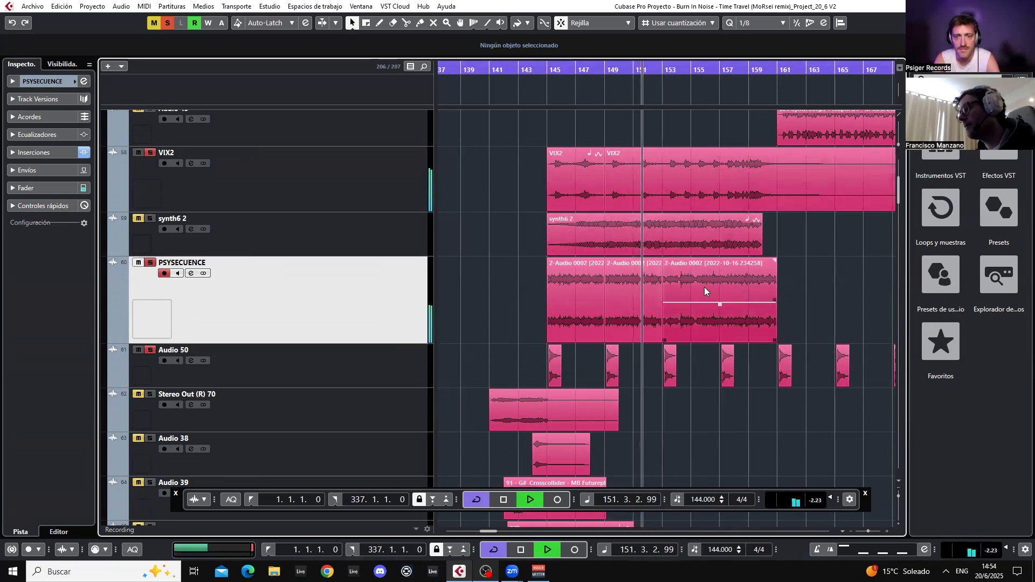
key(space)
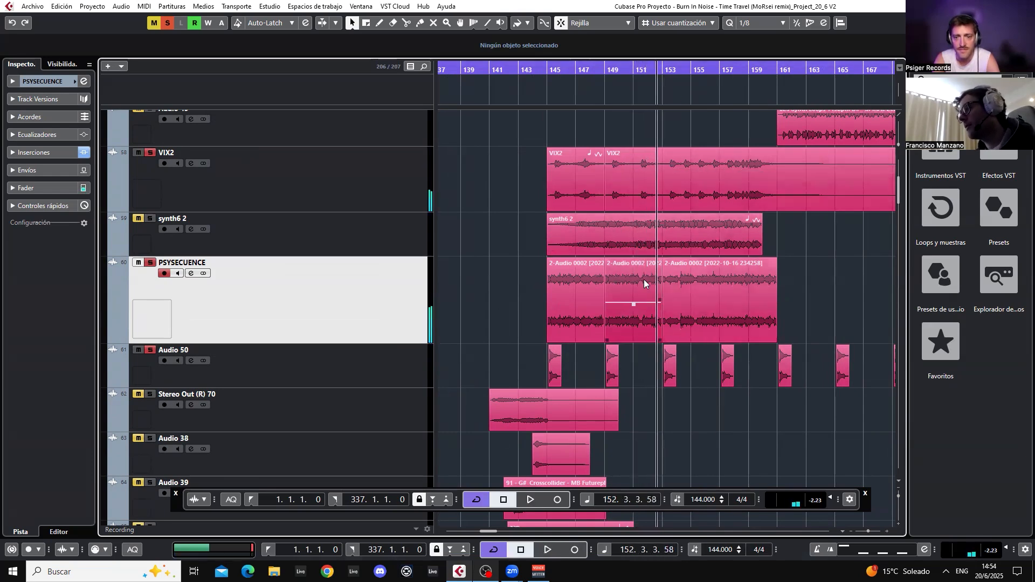
Add synth6 2 to the soloed tracks and play the combined layers from position 150.2.3.
scroll(552, 322, down, 4)
scroll(598, 306, up, 2)
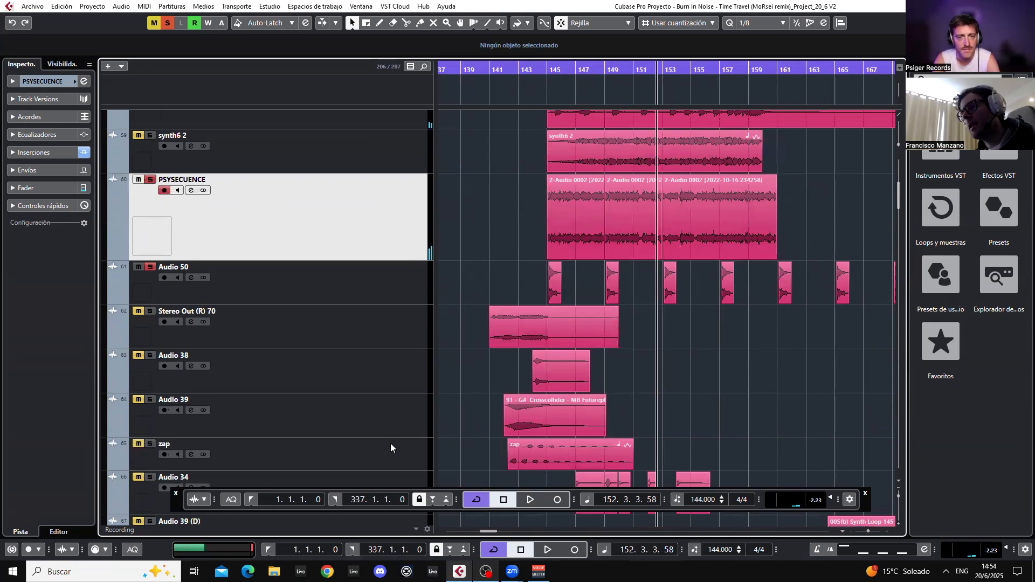
scroll(453, 298, up, 4)
scroll(349, 241, down, 4)
scroll(553, 261, up, 2)
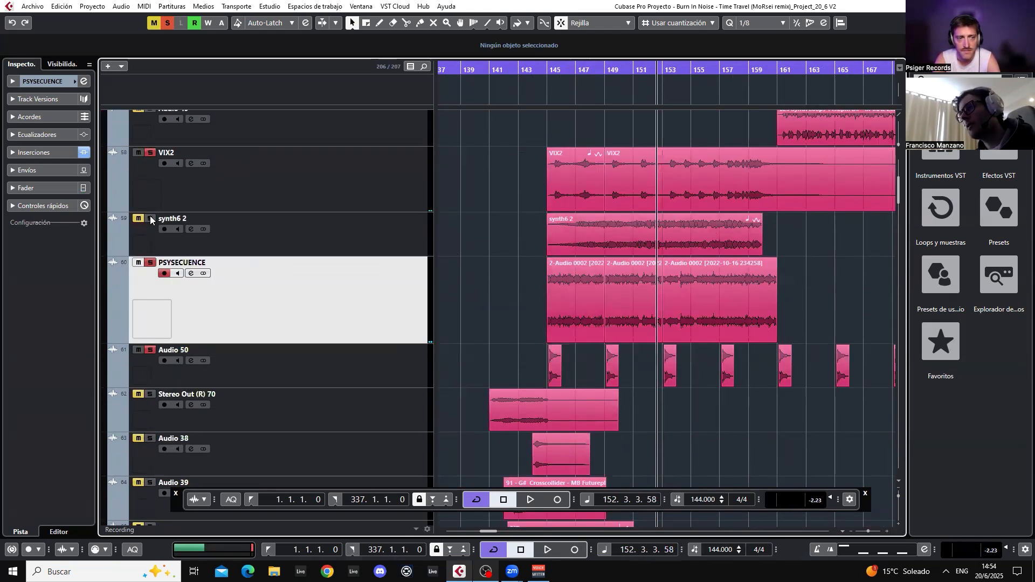
click(625, 69)
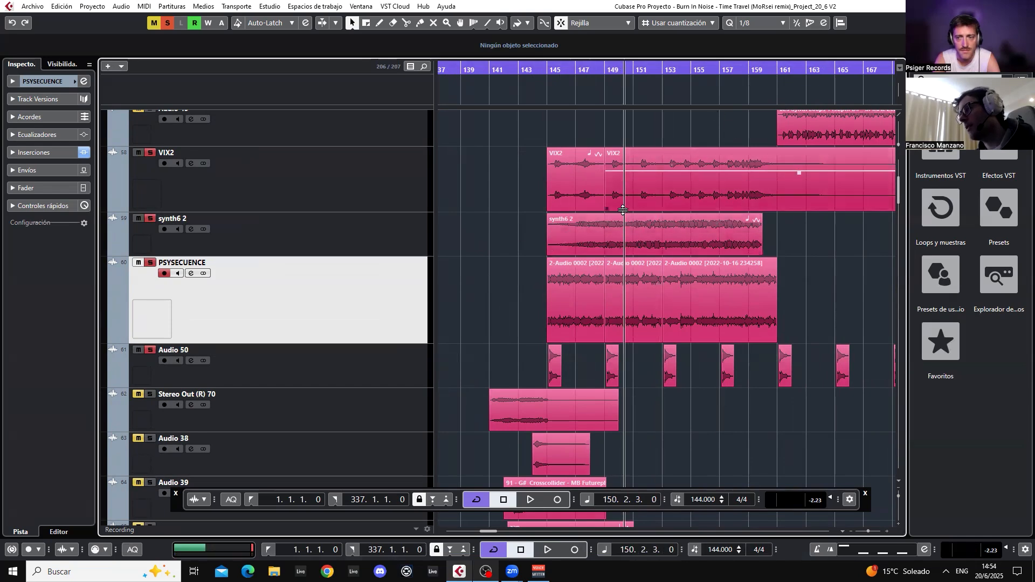
key(space)
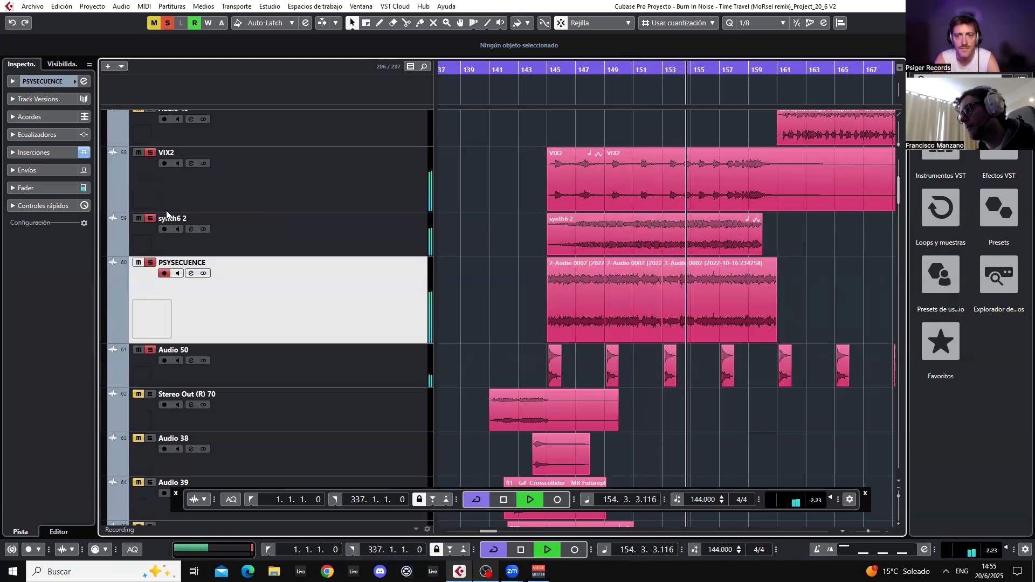
Stop playback near the end of bar 154 and look over the tracks below PSYSECUENCE, from Audio 50 to Audio 53.
scroll(634, 341, down, 5)
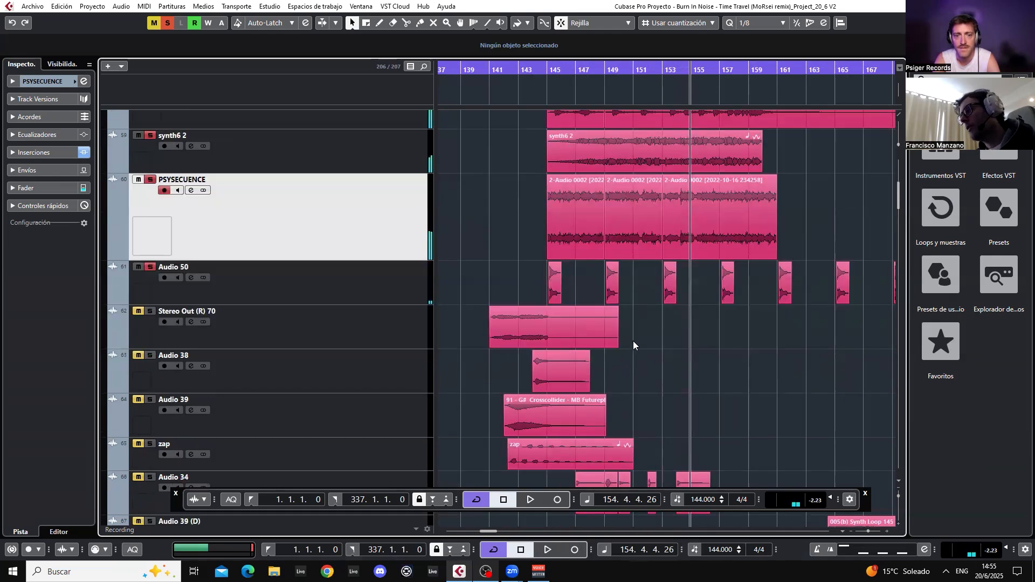
scroll(528, 335, up, 3)
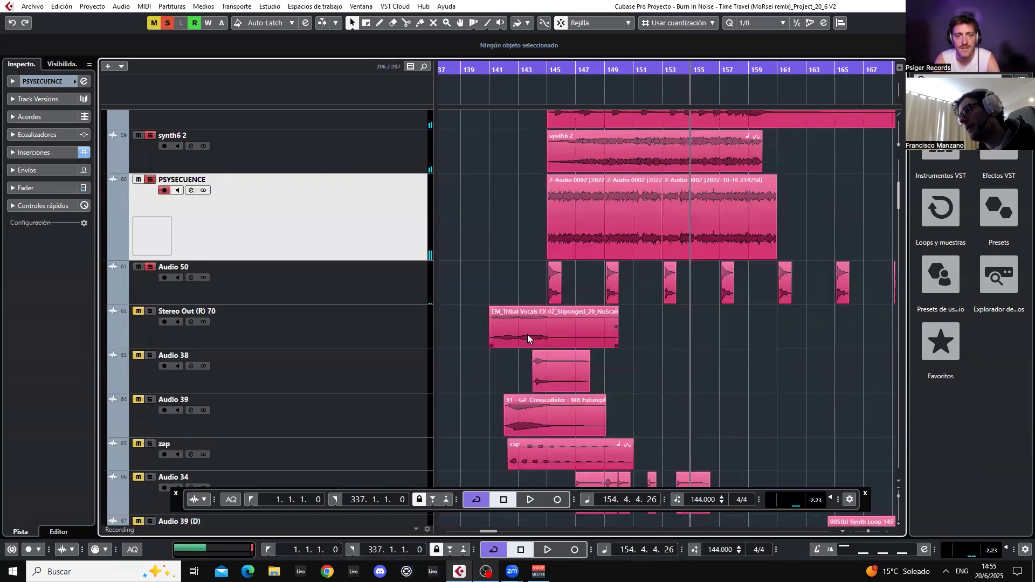
scroll(534, 335, down, 6)
scroll(535, 335, up, 6)
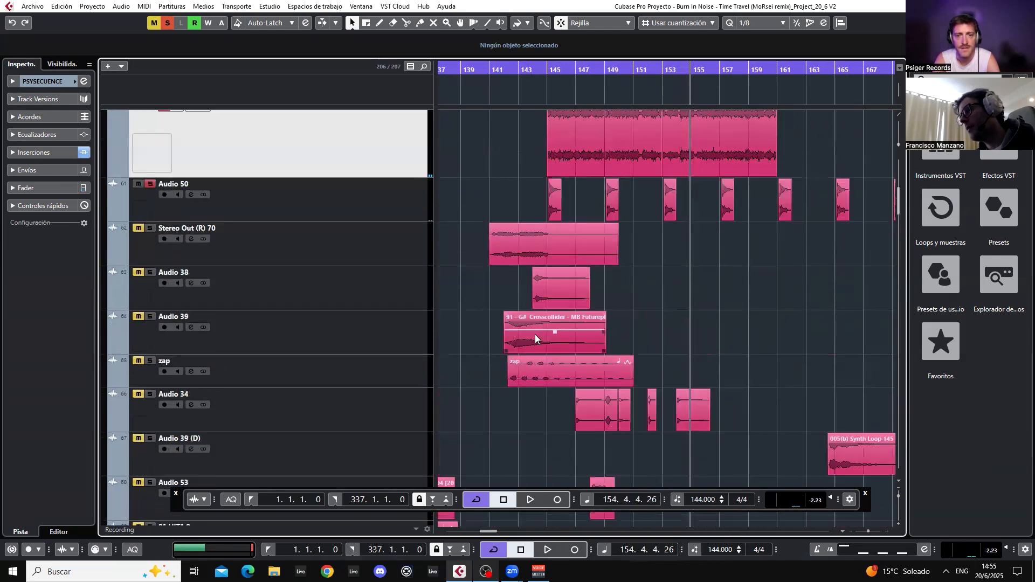
Move the Audio 34 track directly below Audio 50 and add it to the soloed tracks.
scroll(549, 284, up, 3)
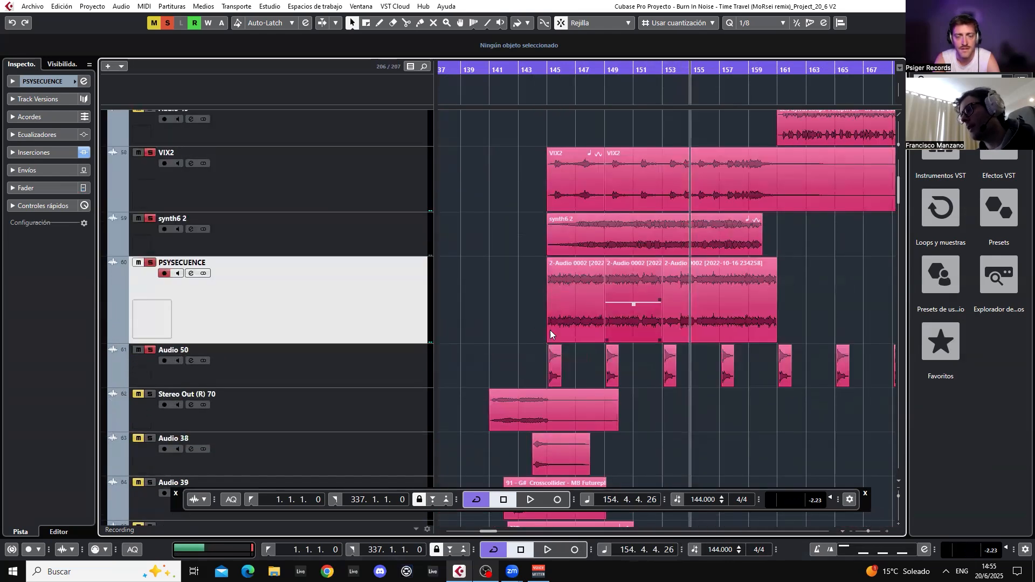
scroll(374, 373, down, 6)
scroll(399, 396, down, 5)
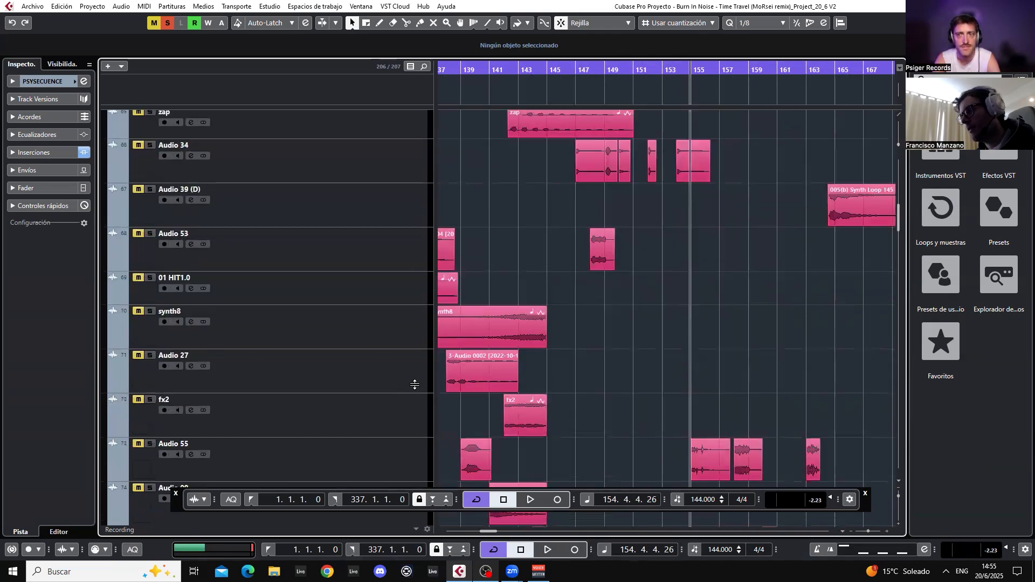
scroll(414, 385, down, 4)
scroll(414, 383, up, 10)
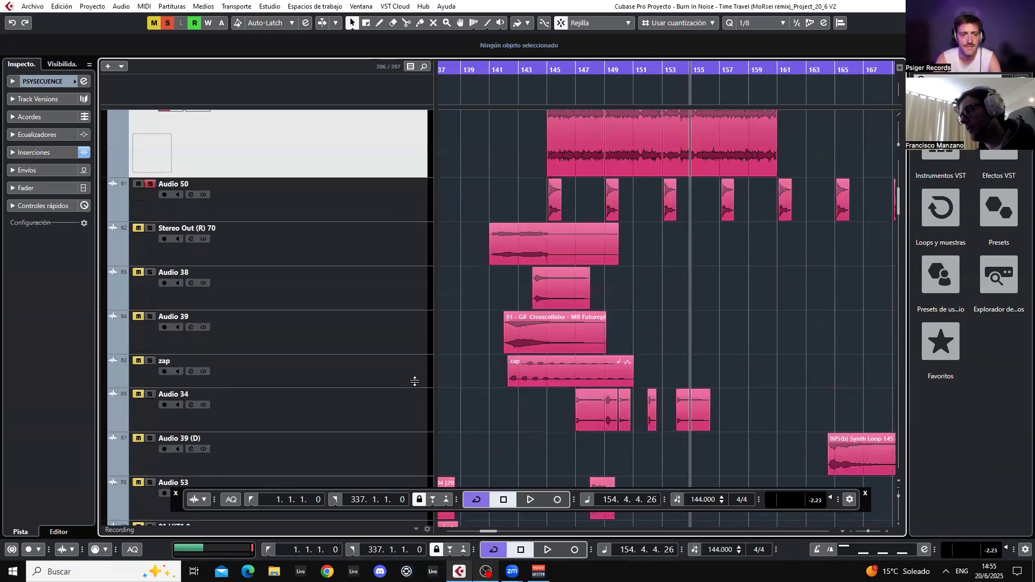
drag(343, 405, 337, 230)
scroll(588, 277, up, 4)
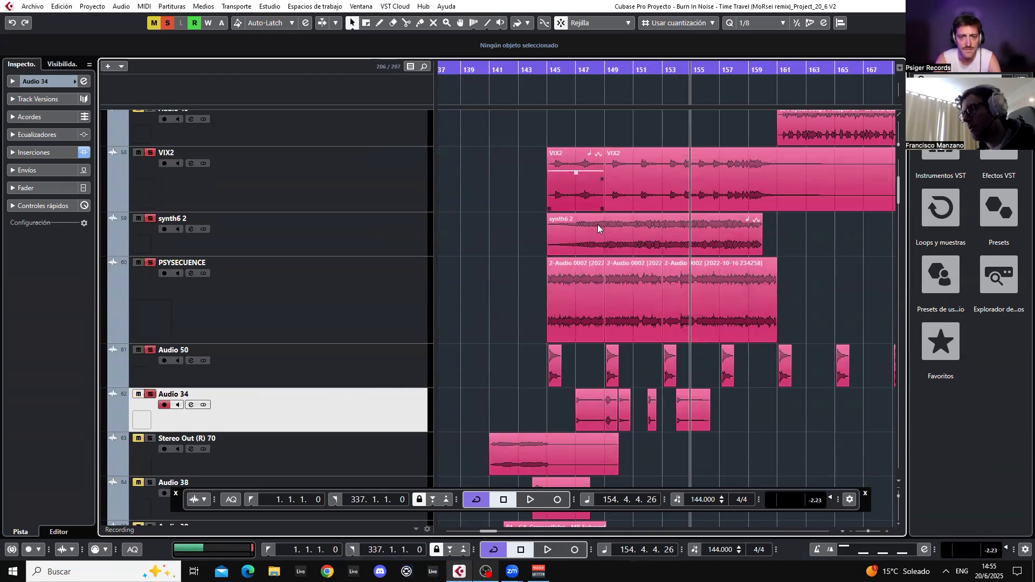
scroll(598, 226, up, 2)
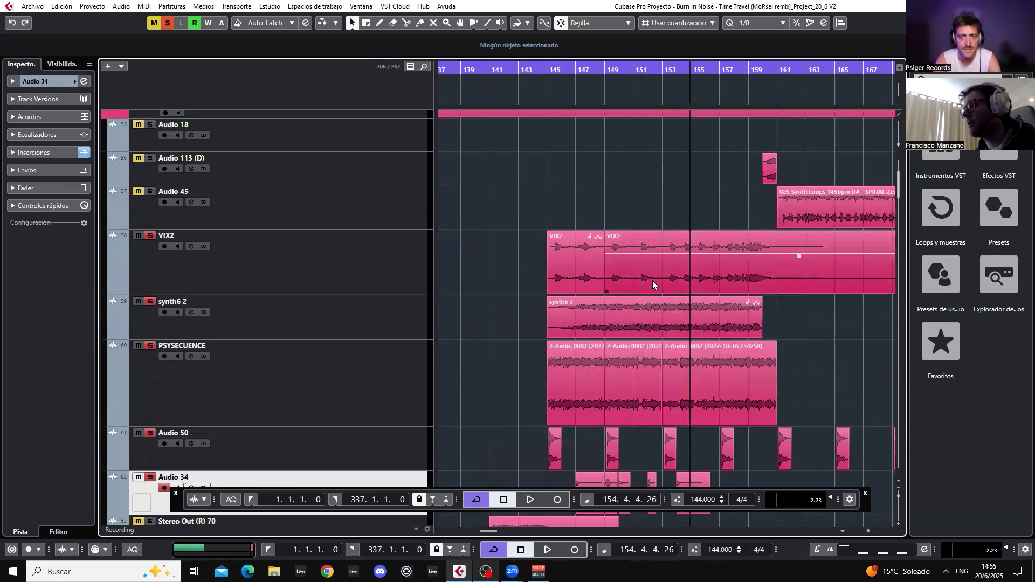
scroll(576, 285, down, 2)
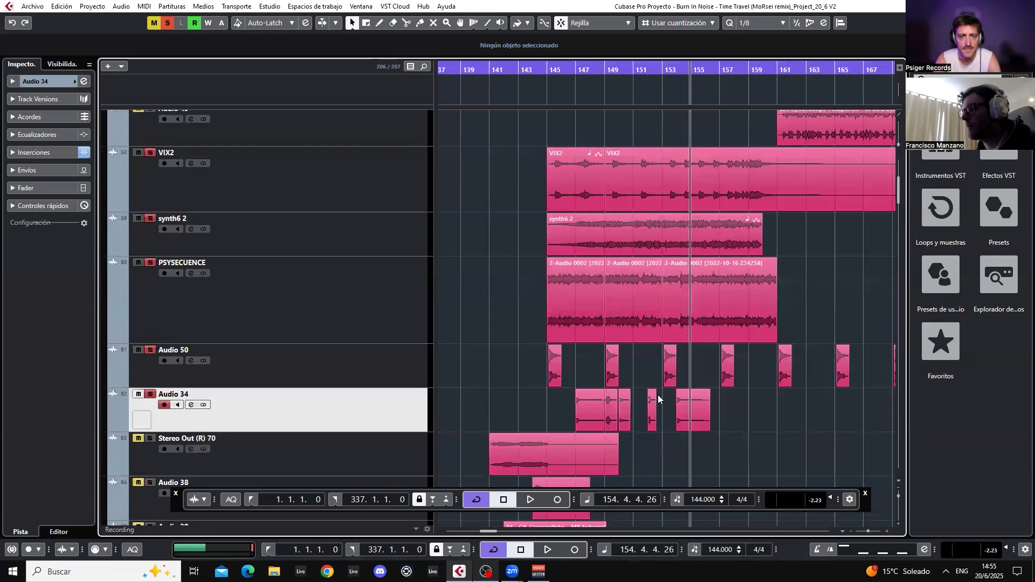
scroll(617, 331, up, 2)
scroll(577, 359, down, 2)
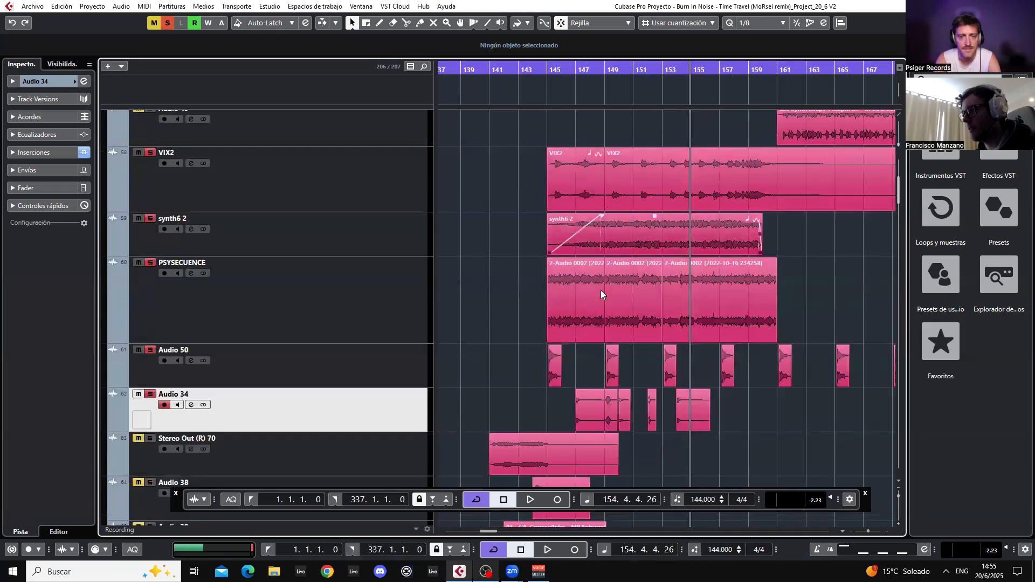
Set the quantize value to 1/1 and select the range from bar 145 to 147 on the Audio 50 track.
right_click(518, 351)
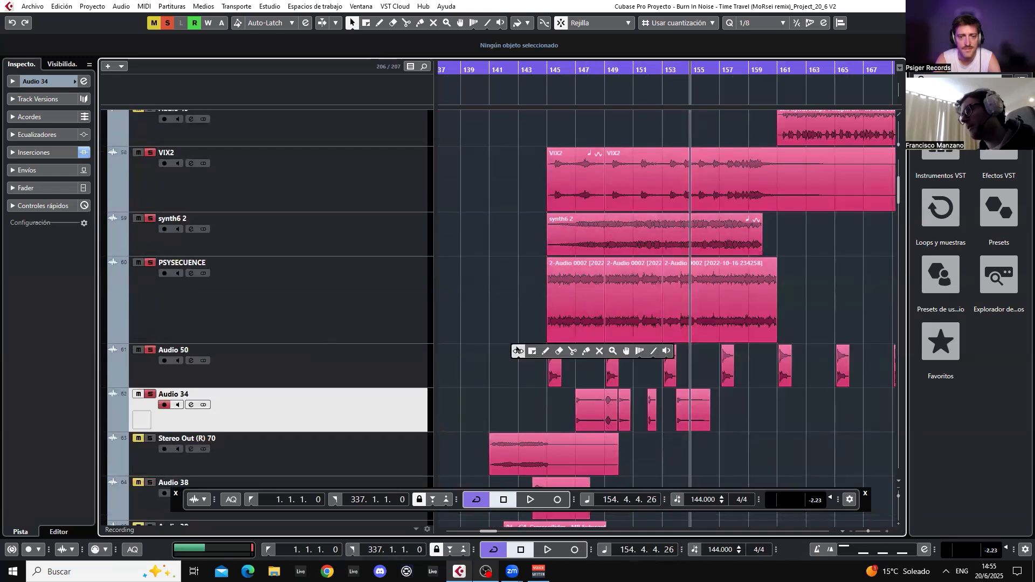
click(536, 350)
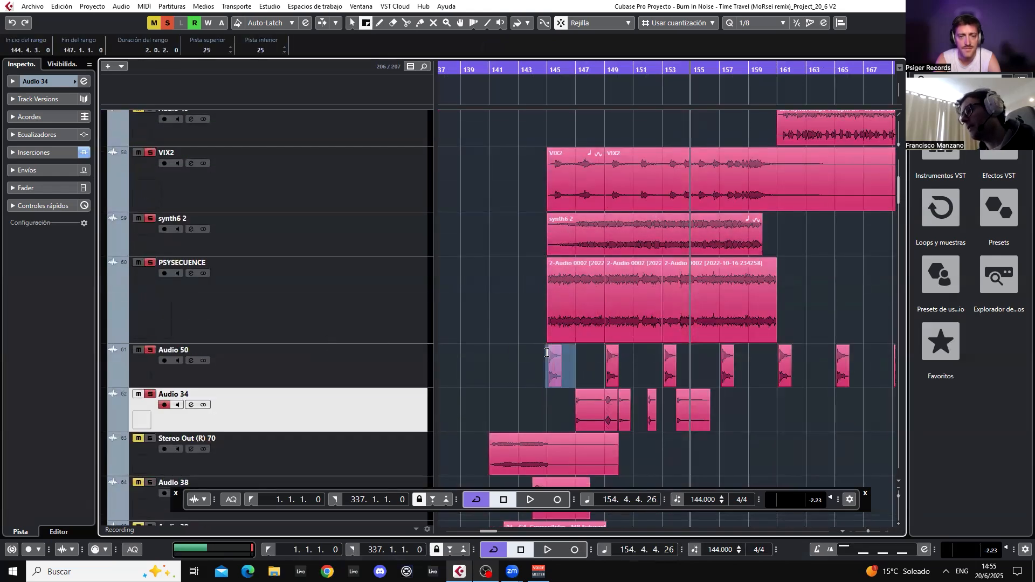
click(581, 356)
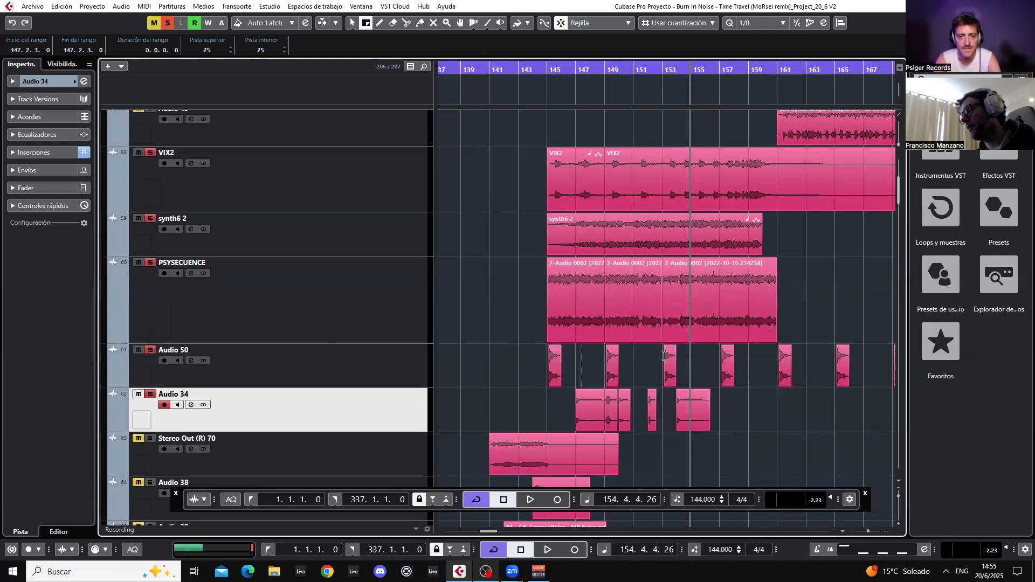
right_click(594, 355)
click(592, 357)
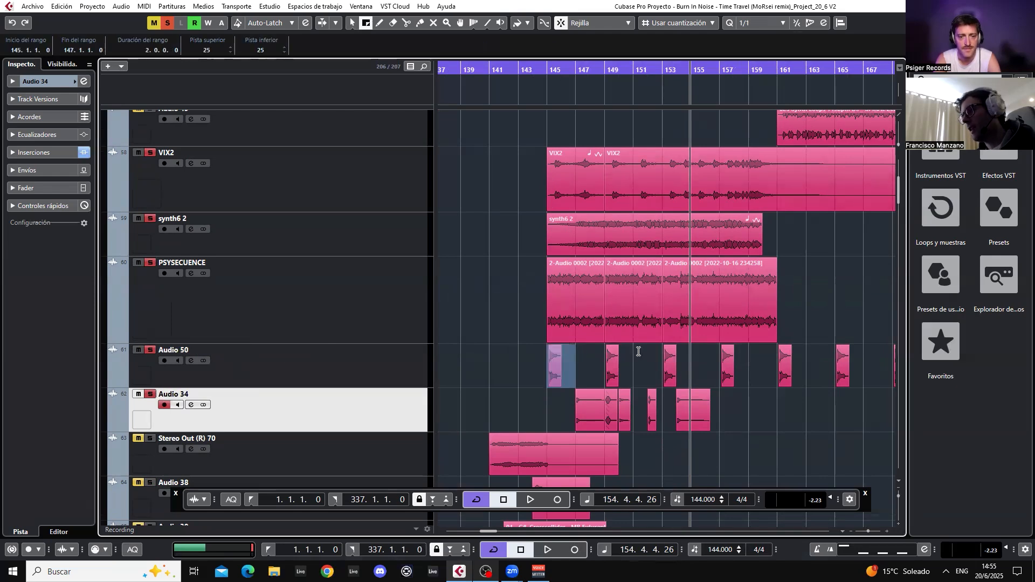
Try duplicating the selected two-bar range along Audio 50, undo the copies and return to the object selection tool.
key(ctrl+d)
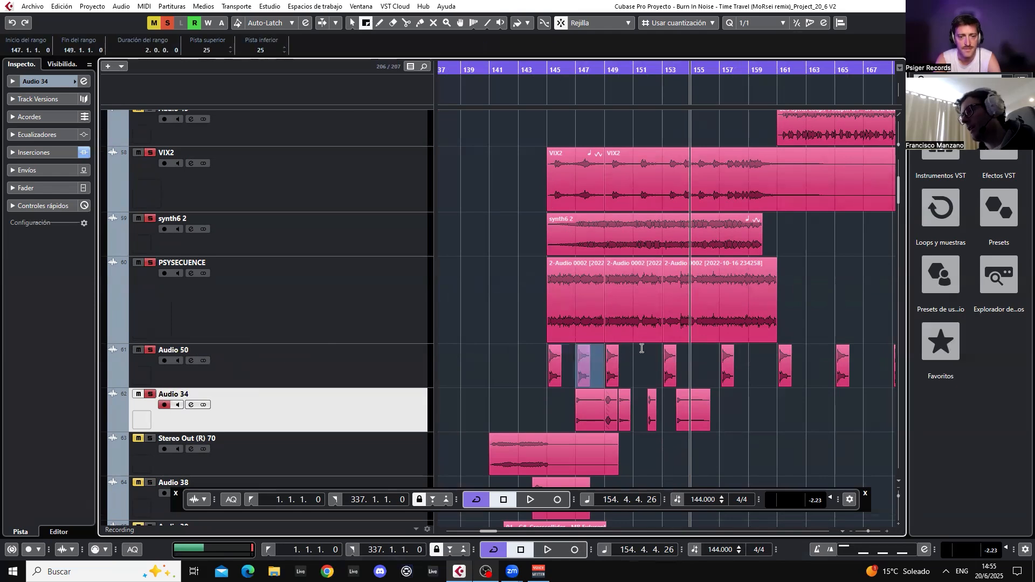
key(ctrl+d)
key(ctrl+d)
key(ctrl+z)
key(ctrl+z)
key(ctrl+z)
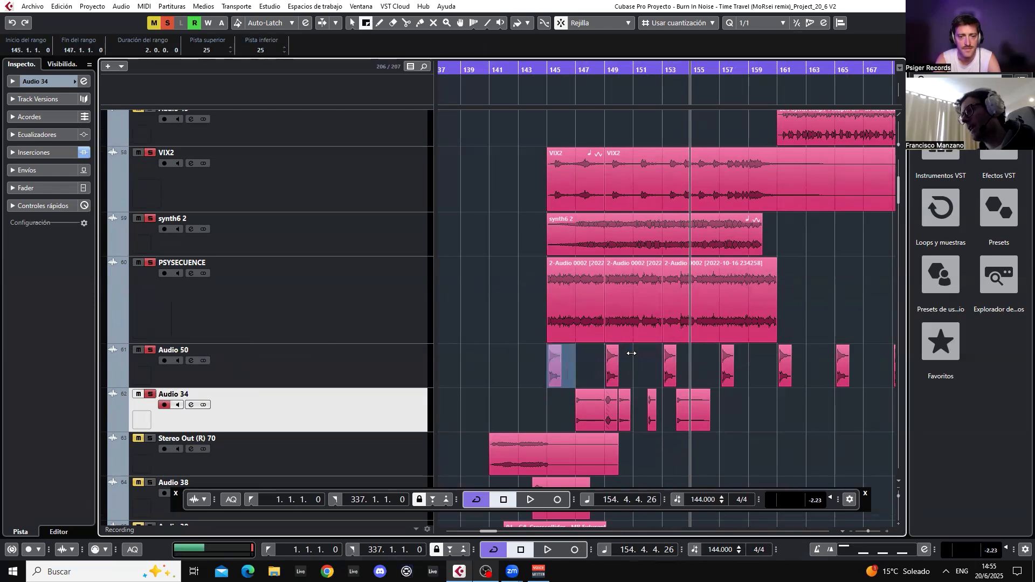
key(1)
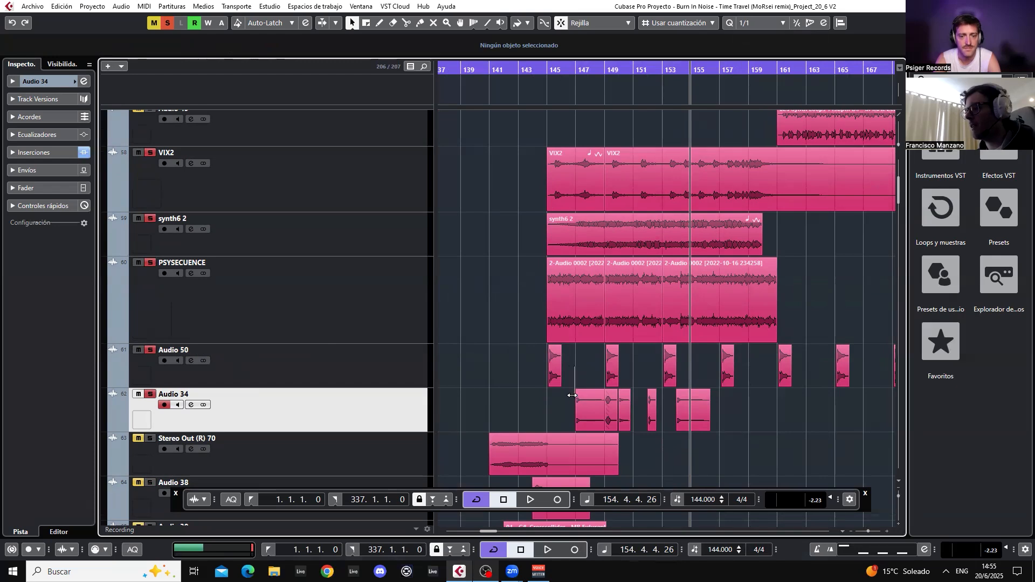
Play the soloed layers including Audio 34 from bar 147, pause within that bar and check the tracks below.
click(576, 70)
key(space)
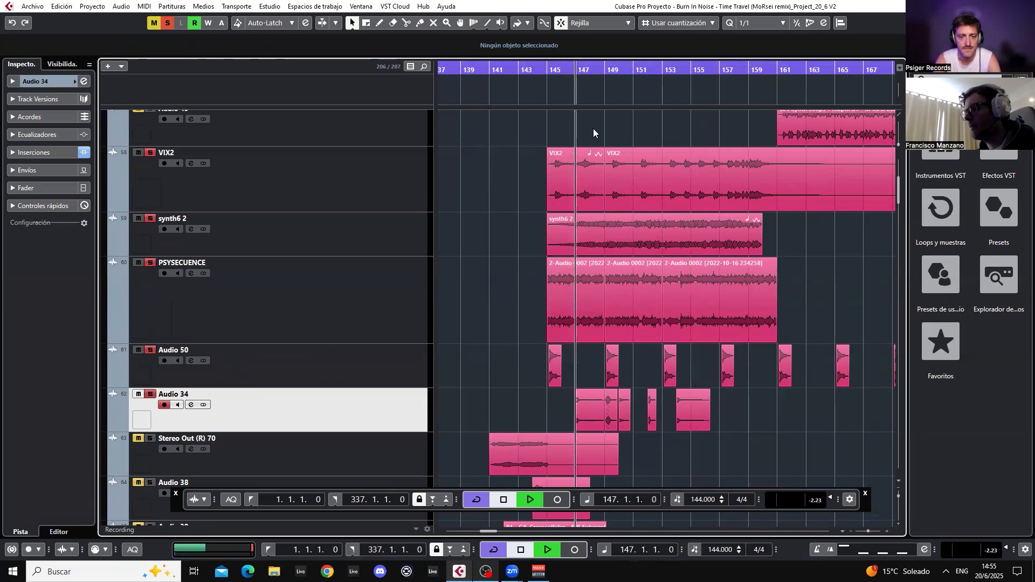
key(space)
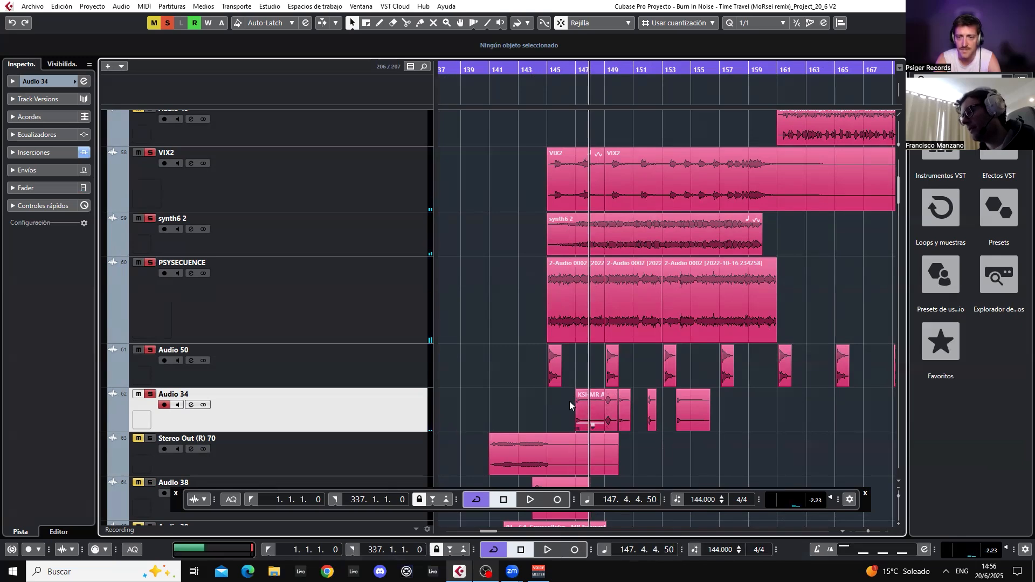
scroll(612, 413, down, 8)
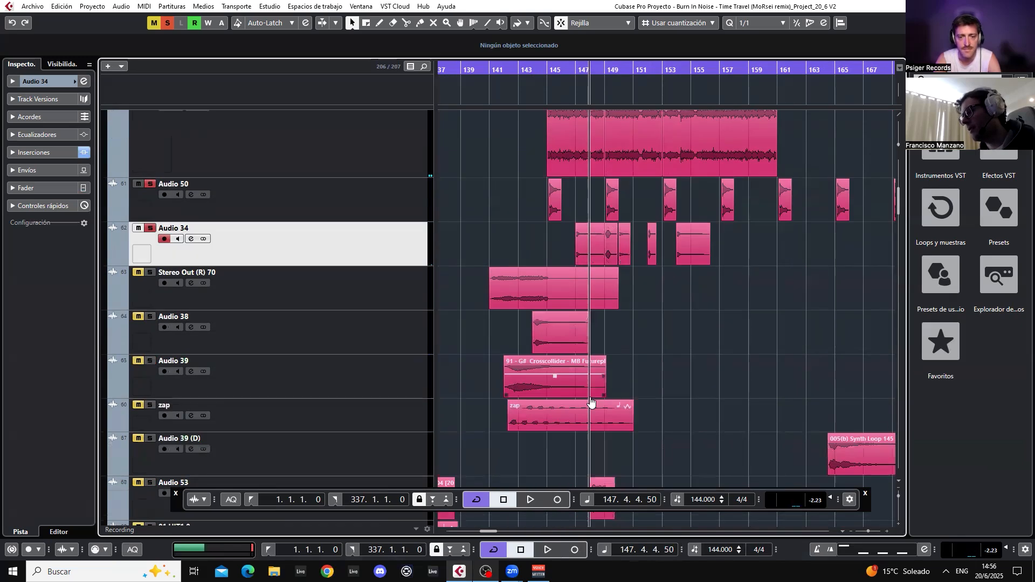
scroll(615, 394, up, 8)
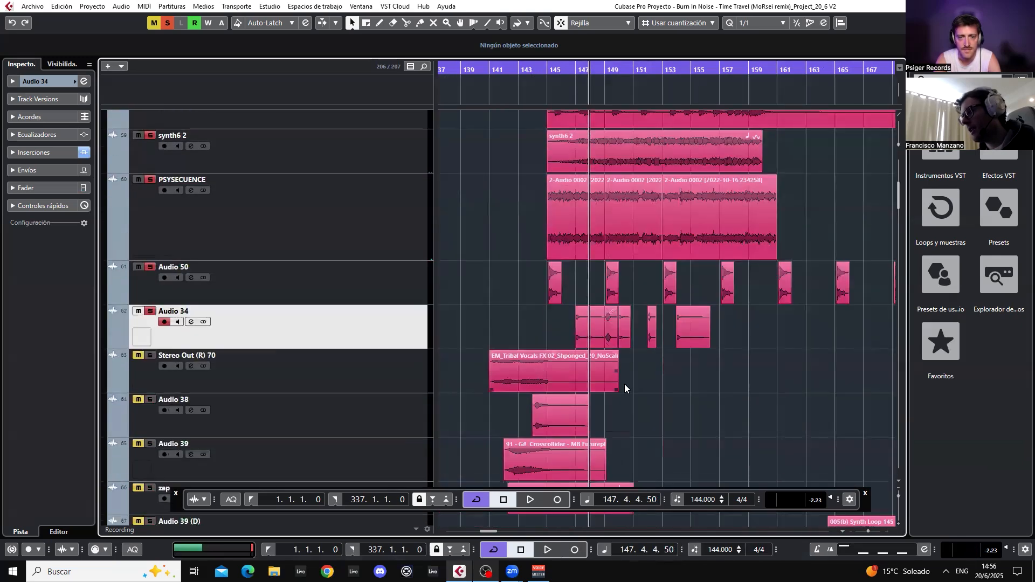
Resume playback of the soloed layers through the remaining Audio 34 clips and stop in bar 156.
key(space)
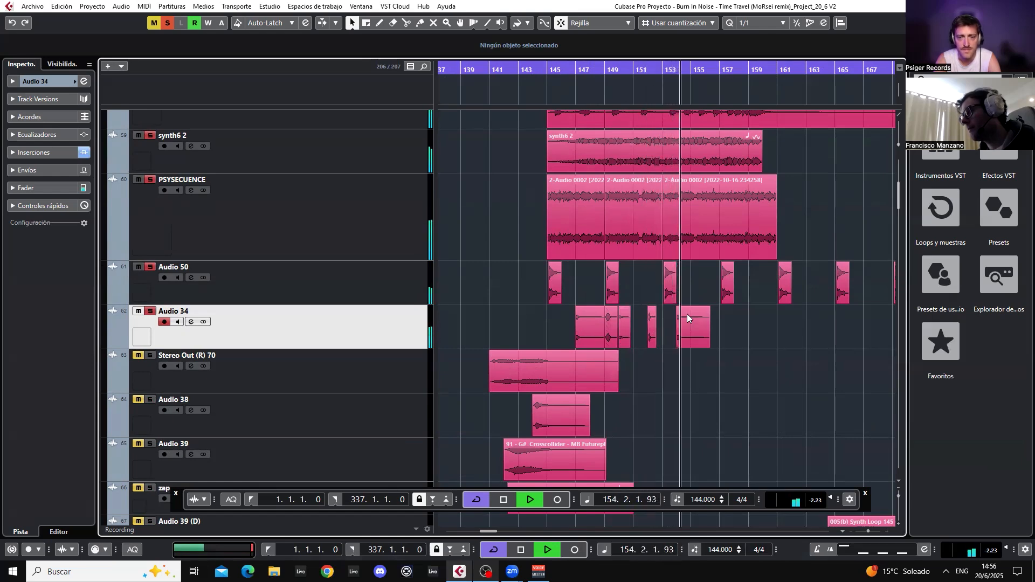
scroll(762, 319, up, 2)
scroll(763, 319, down, 2)
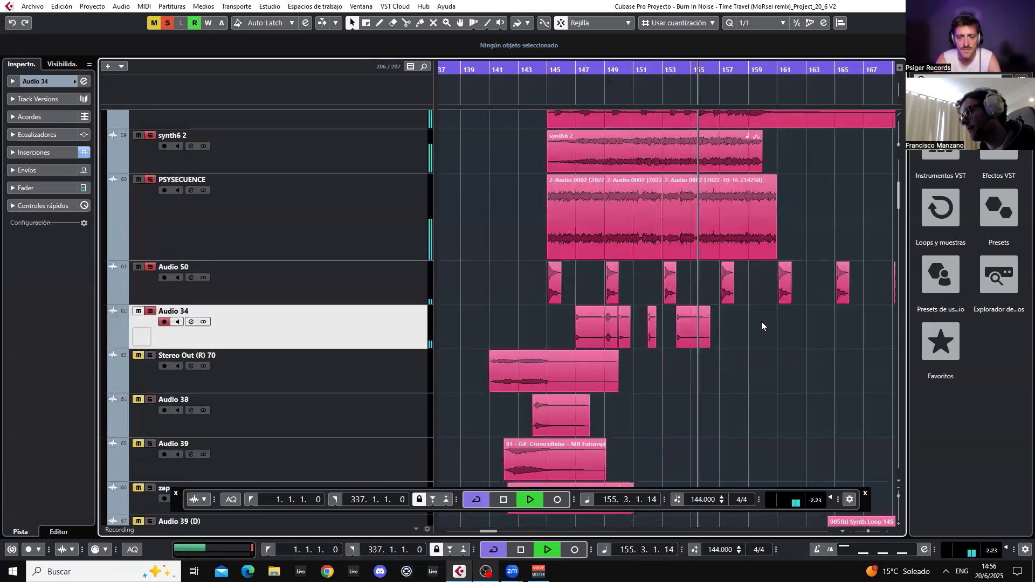
key(space)
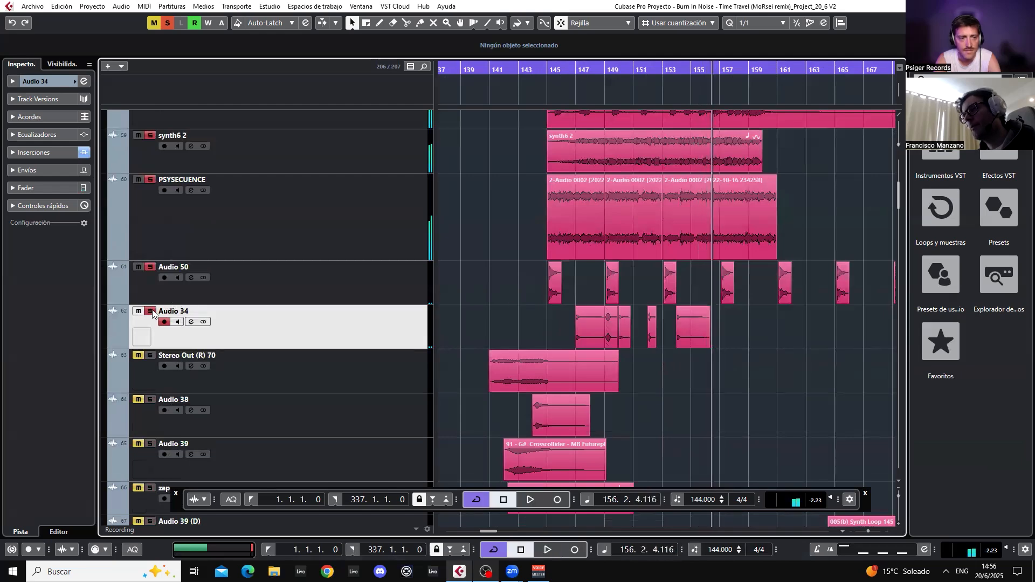
Turn off solo on the Audio 34, Audio 50, PSYSECUENCE, synth6 2 and VIX2 tracks.
click(152, 180)
click(152, 136)
scroll(153, 136, up, 3)
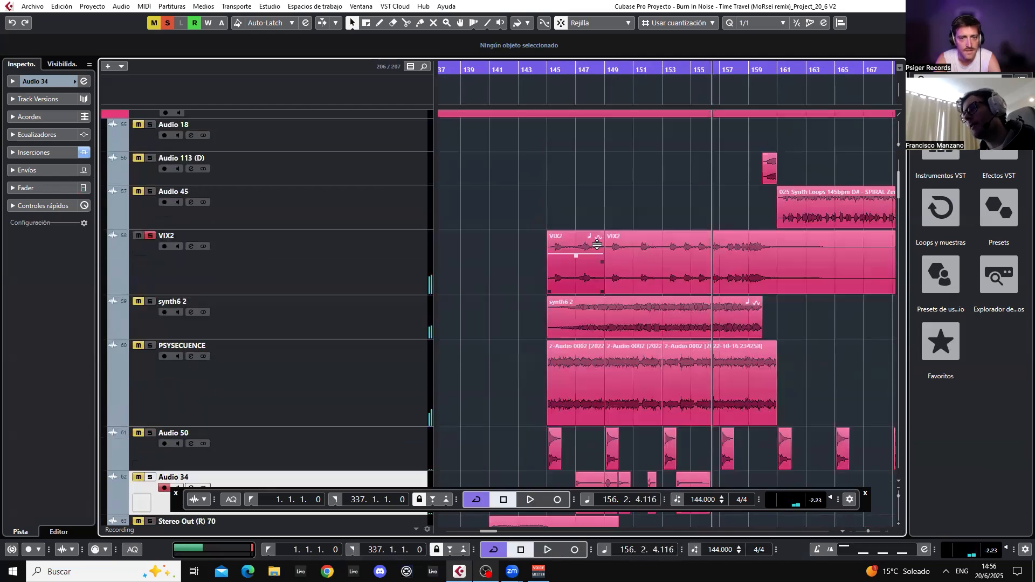
click(150, 236)
scroll(814, 277, down, 2)
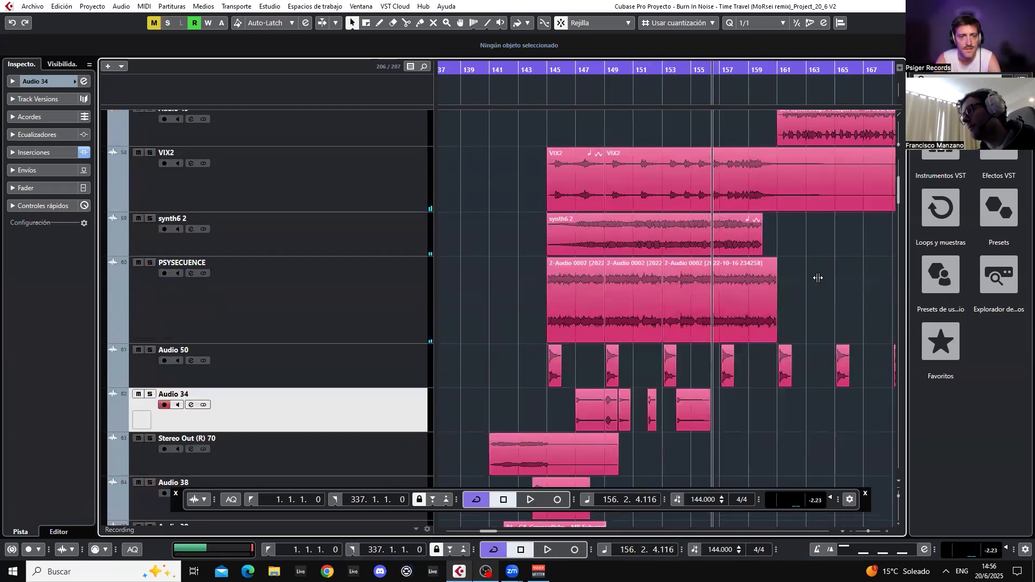
Zoom out the timeline to show bars 137 to 177 and look over the tracks below VIX2 down to Audio 36.
scroll(830, 264, right, 3)
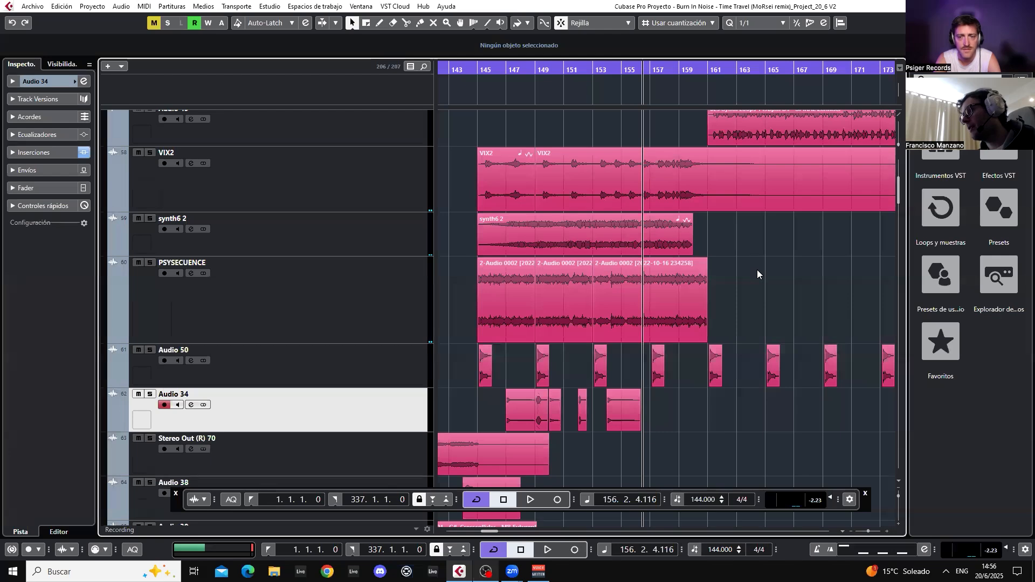
drag(869, 530, 868, 531)
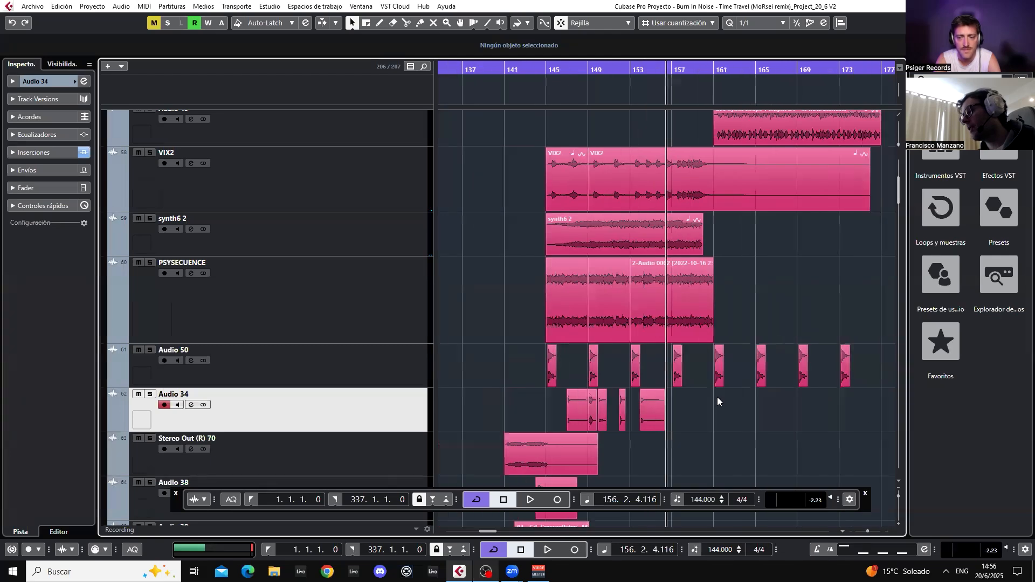
scroll(713, 396, down, 6)
scroll(714, 386, down, 4)
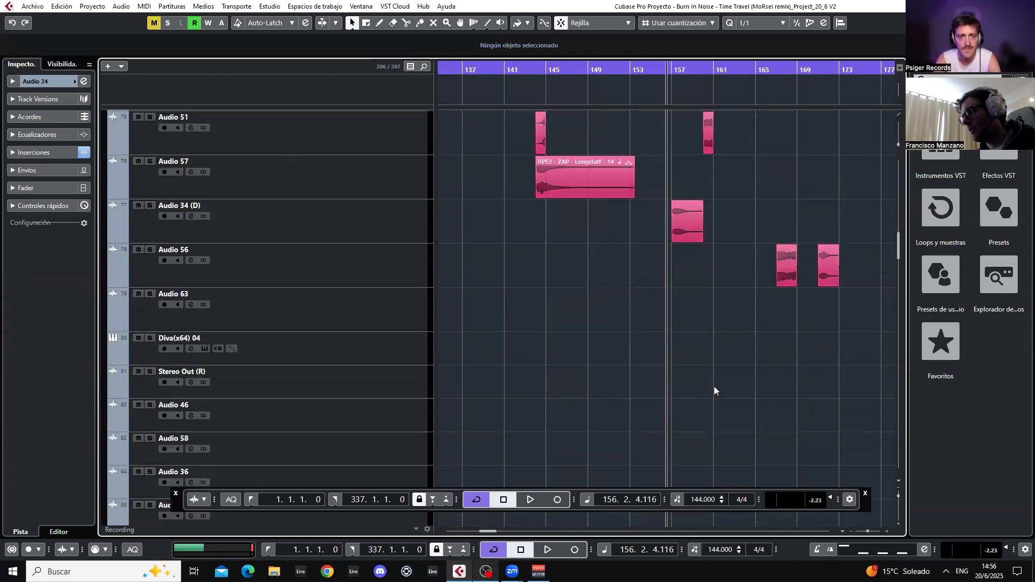
scroll(714, 386, up, 1)
scroll(714, 387, down, 1)
scroll(714, 386, up, 10)
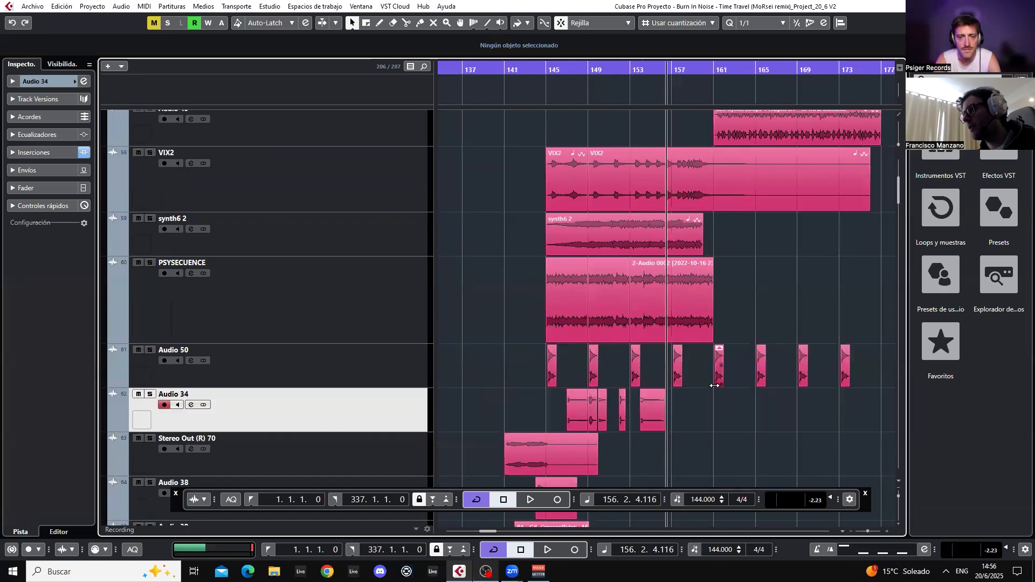
Play all layers together from about bar 144 and keep bars 141 to 181 in view.
click(533, 69)
key(space)
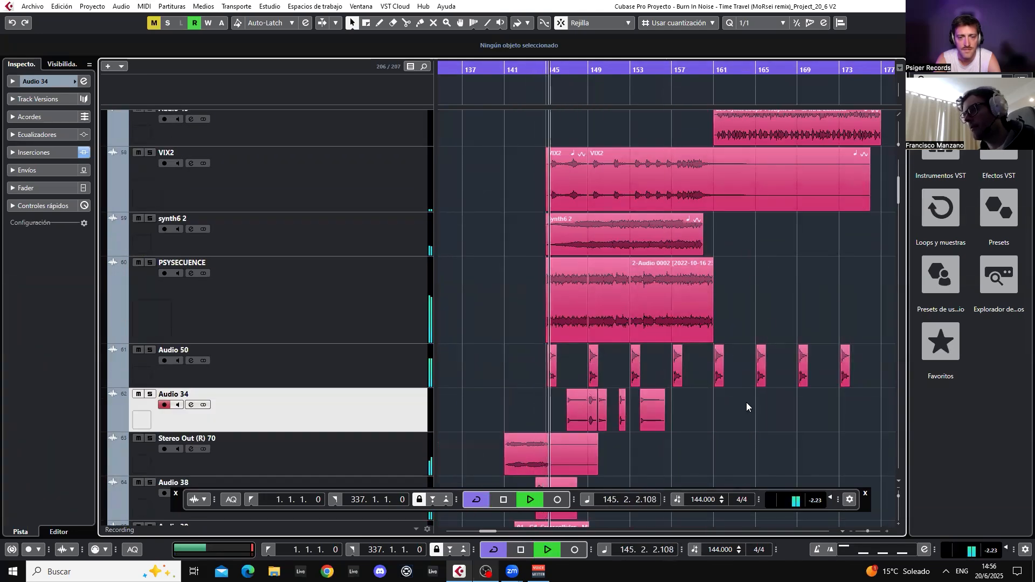
scroll(773, 414, down, 2)
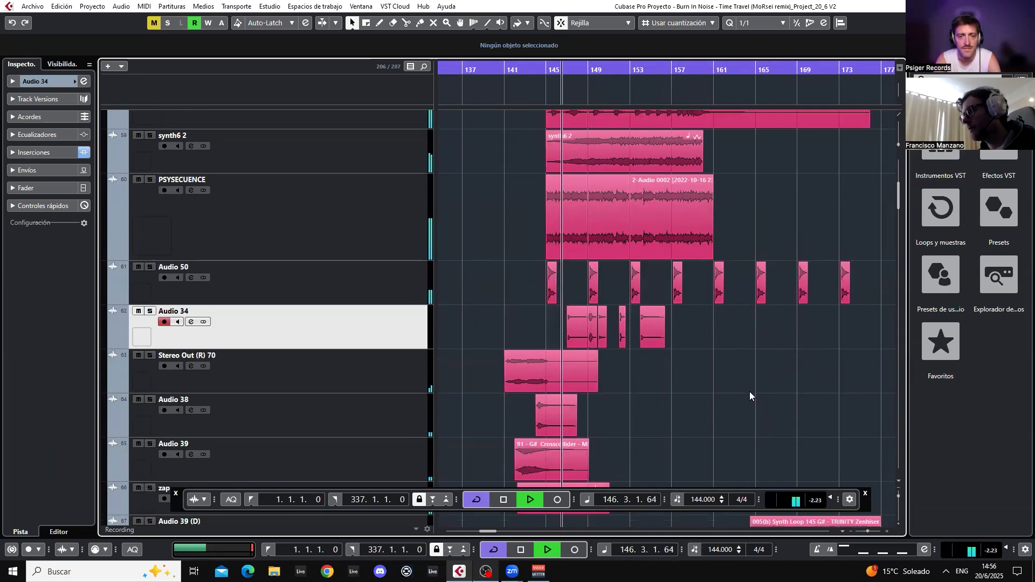
scroll(755, 335, right, 4)
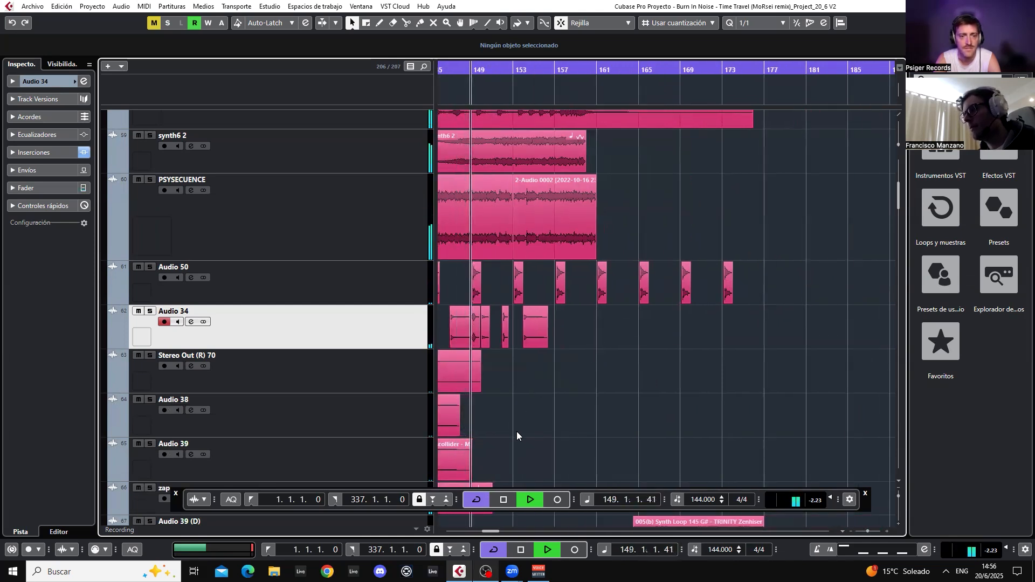
drag(491, 531, 489, 531)
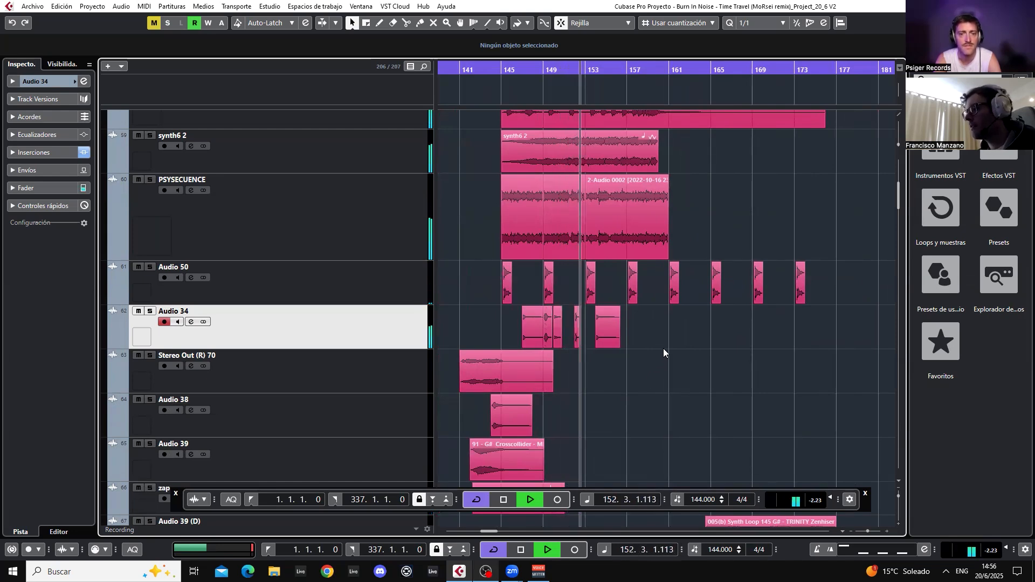
Move the Audio 55 track directly below Audio 39 (D) while playback continues, and compare it with the layers around VIX2.
scroll(664, 346, down, 5)
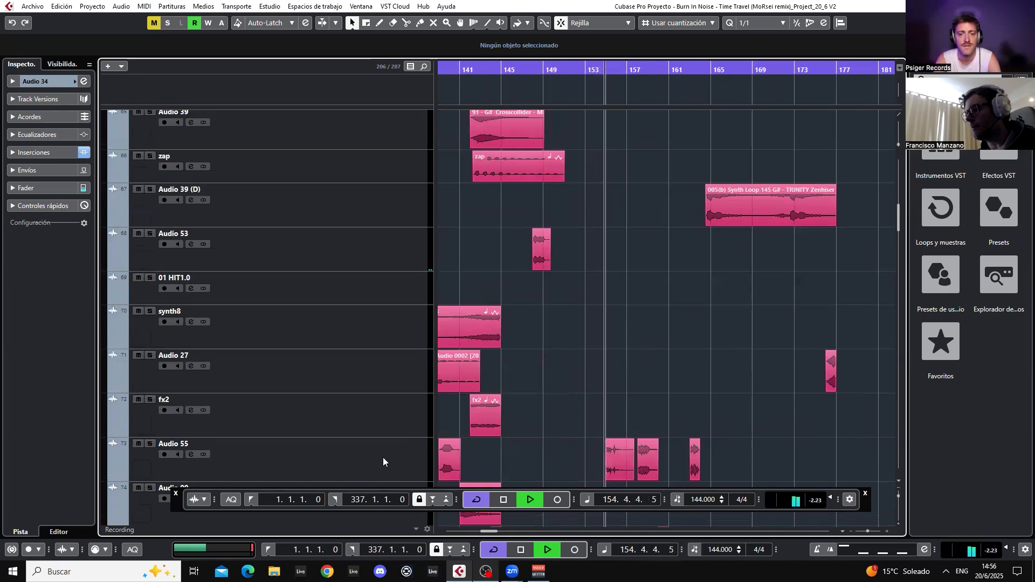
drag(383, 457, 356, 253)
scroll(682, 325, up, 1)
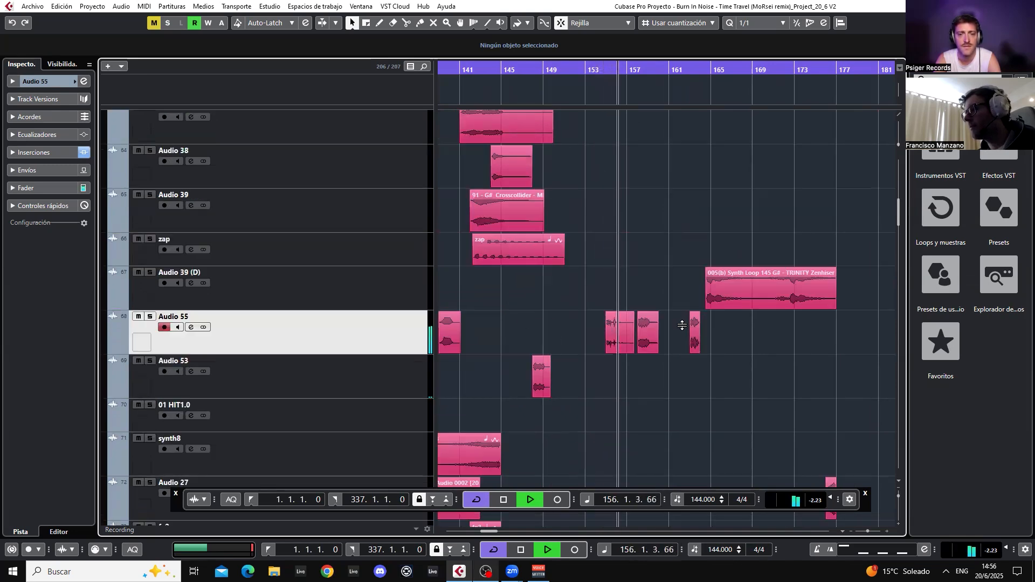
scroll(683, 325, up, 3)
scroll(691, 324, up, 1)
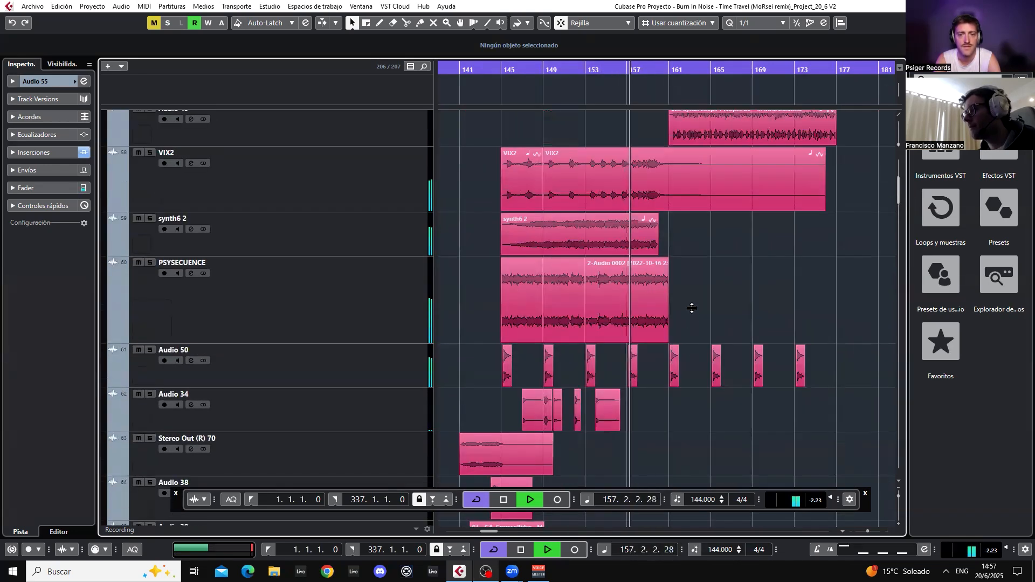
scroll(696, 310, up, 4)
scroll(729, 318, down, 3)
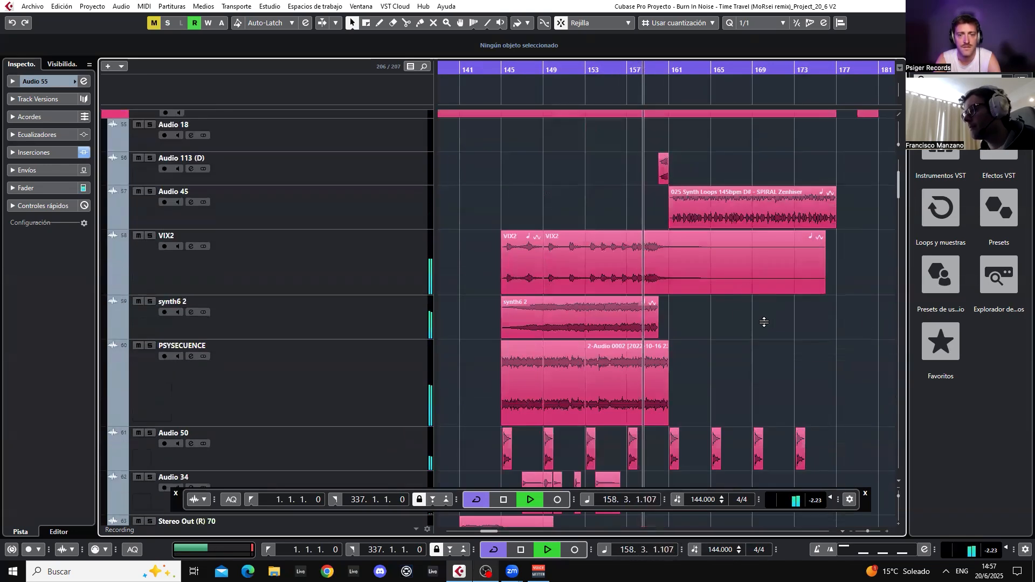
Keep playing to about bar 164 while examining the tracks between Audio 18 and Audio 55 over bars 153 to 193, and stop playback.
scroll(755, 324, right, 4)
scroll(593, 324, down, 5)
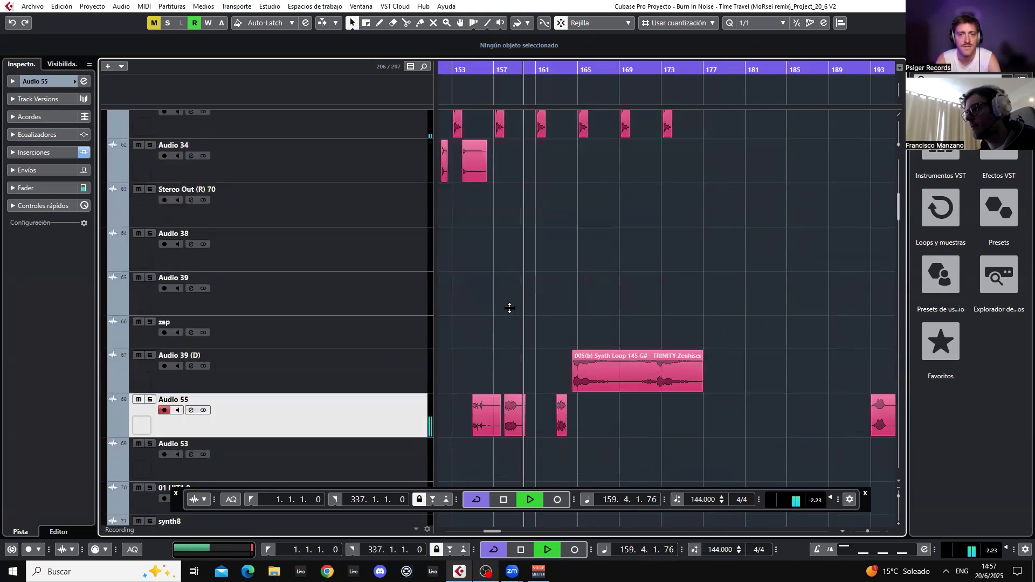
scroll(512, 305, down, 10)
scroll(561, 302, up, 10)
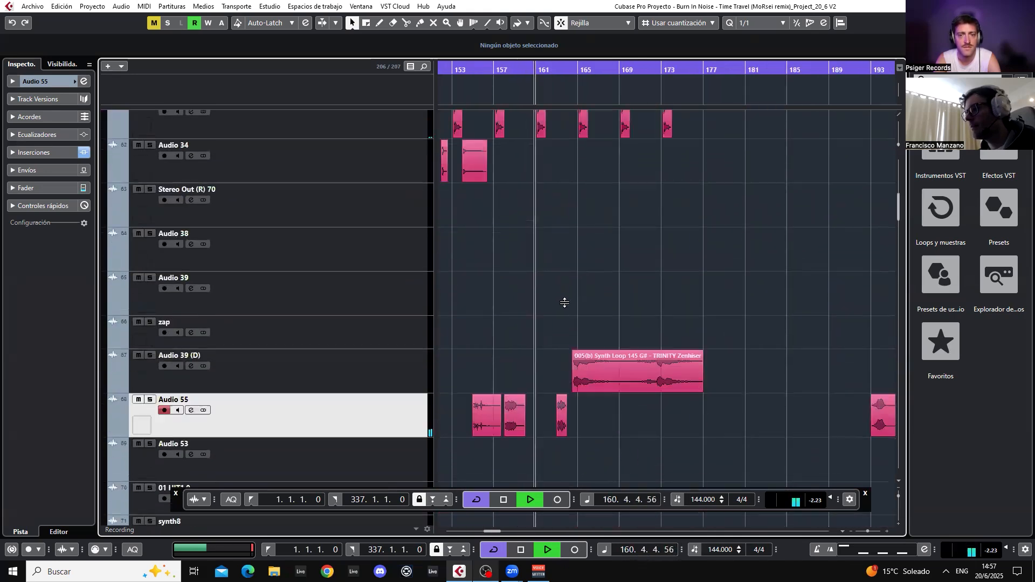
scroll(565, 303, up, 5)
scroll(565, 303, up, 2)
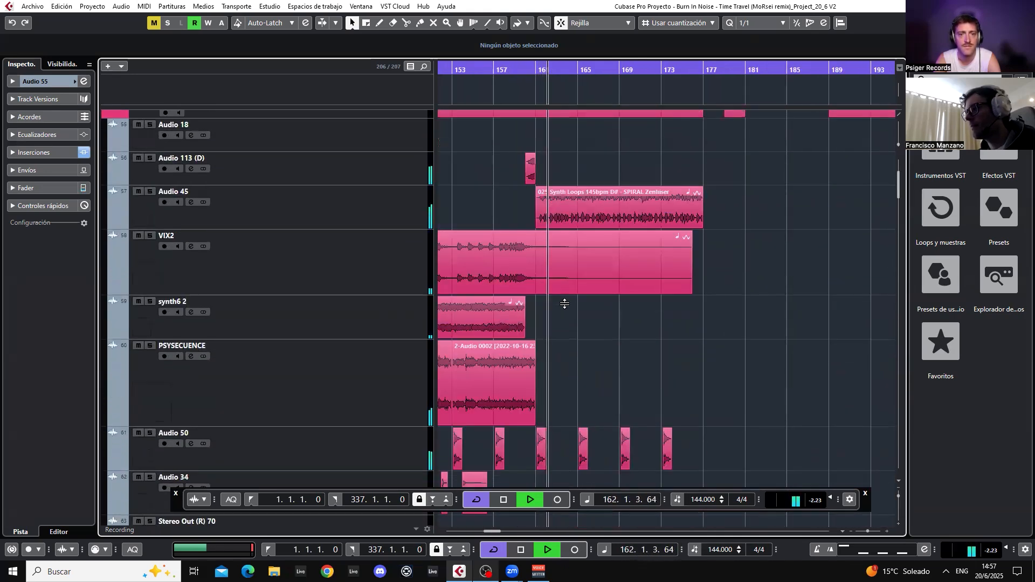
scroll(577, 323, down, 7)
scroll(580, 318, up, 5)
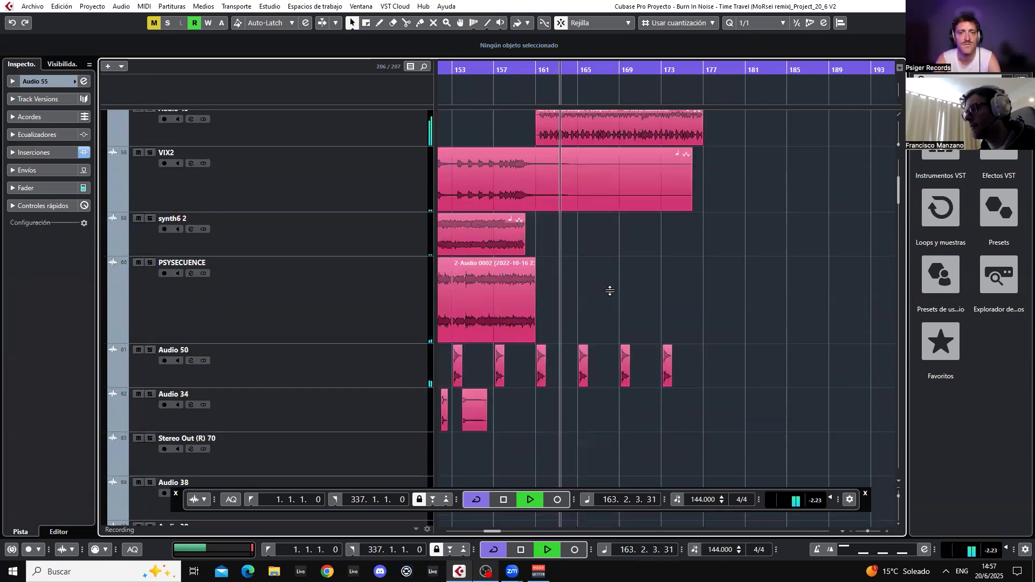
scroll(608, 297, up, 2)
scroll(606, 303, down, 2)
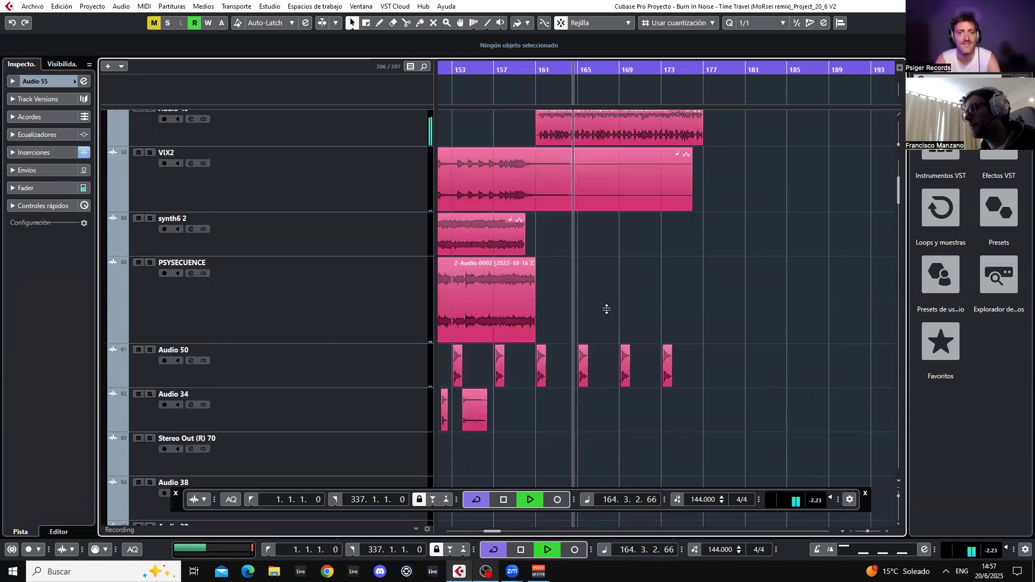
key(space)
scroll(596, 319, up, 2)
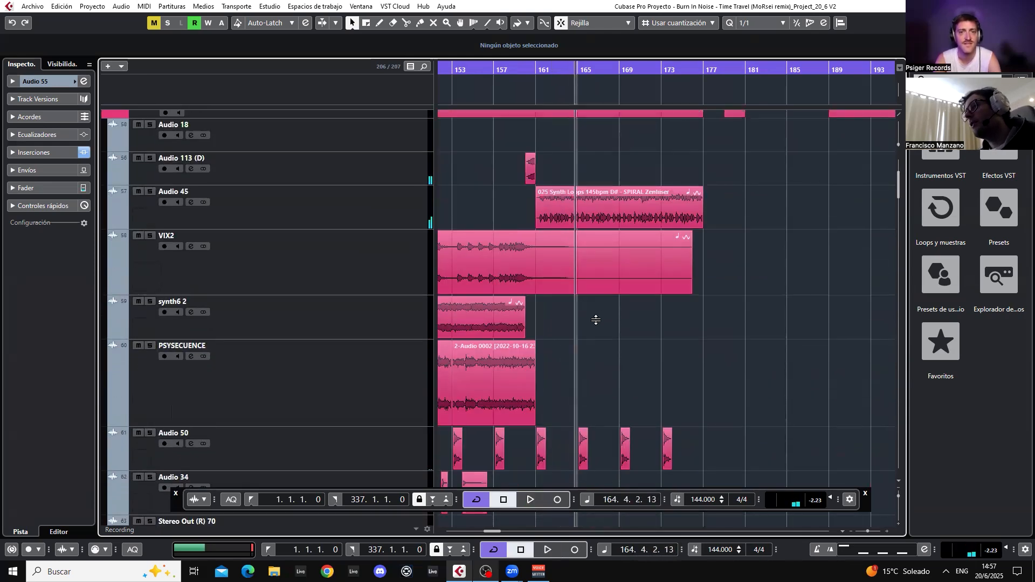
Move the Audio 39 (D) track directly below Audio 50 and compare its clip with Audio 45 and VIX2.
scroll(585, 329, down, 4)
scroll(574, 327, up, 2)
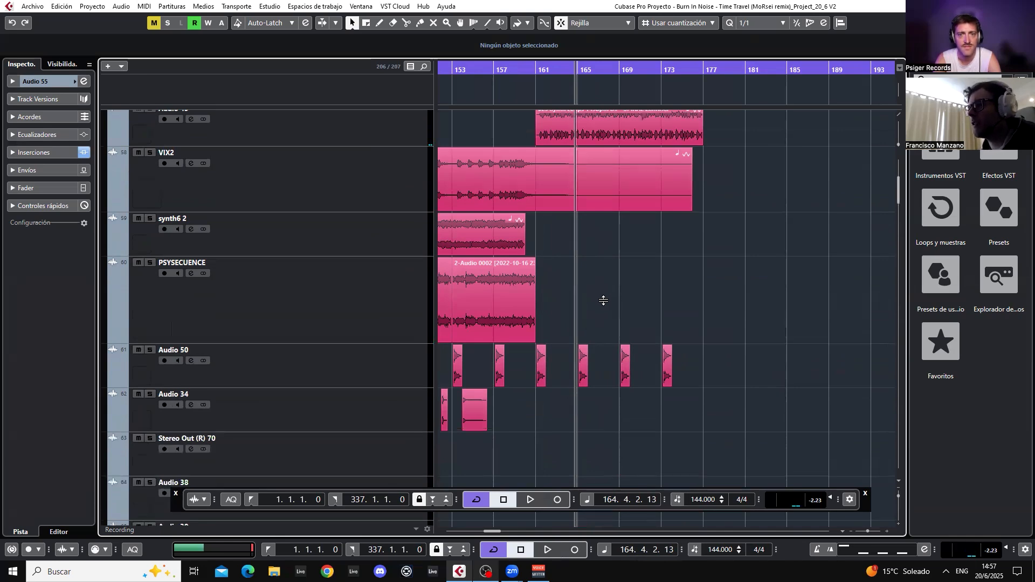
scroll(598, 302, down, 4)
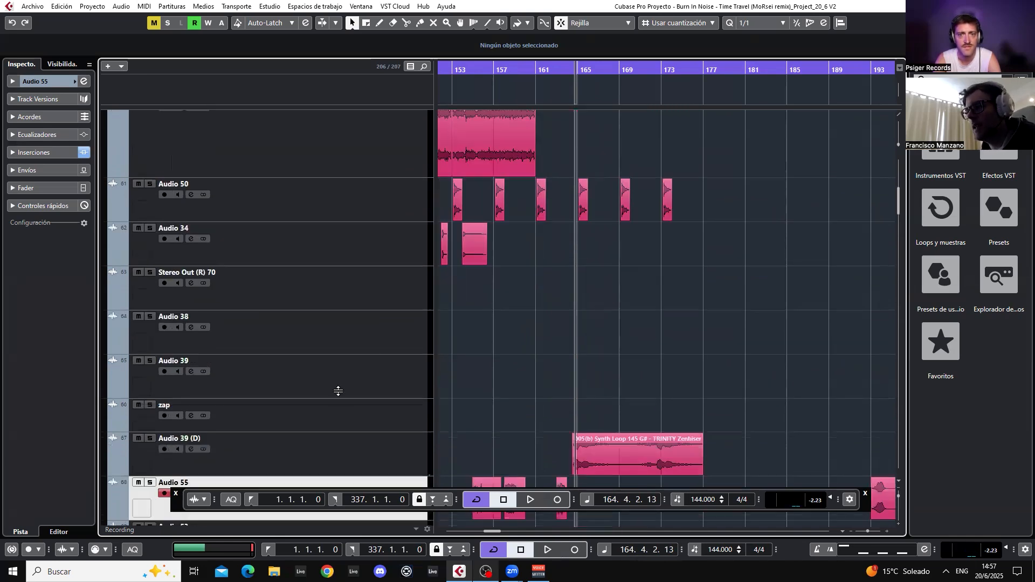
drag(344, 439, 340, 247)
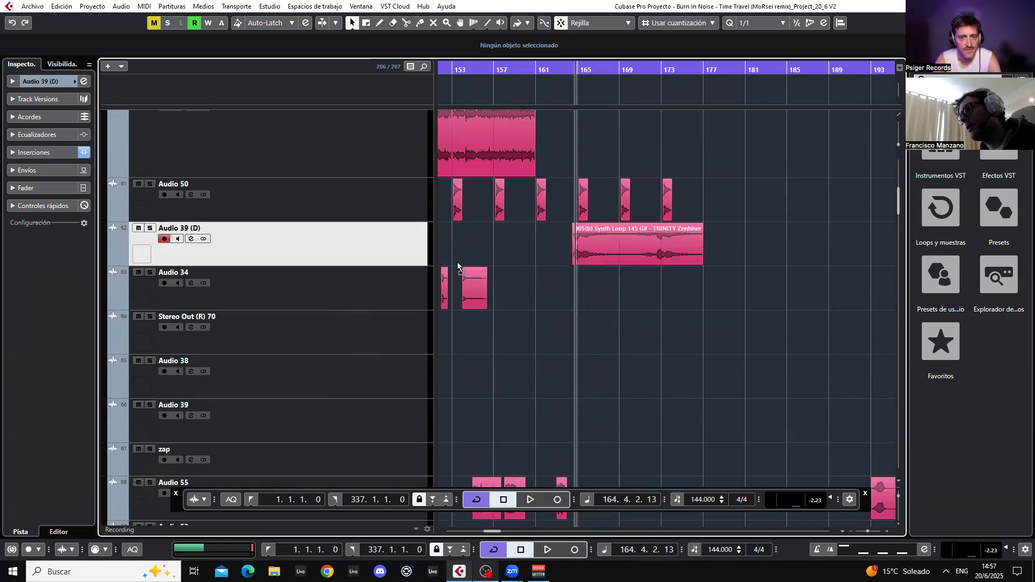
scroll(457, 263, up, 6)
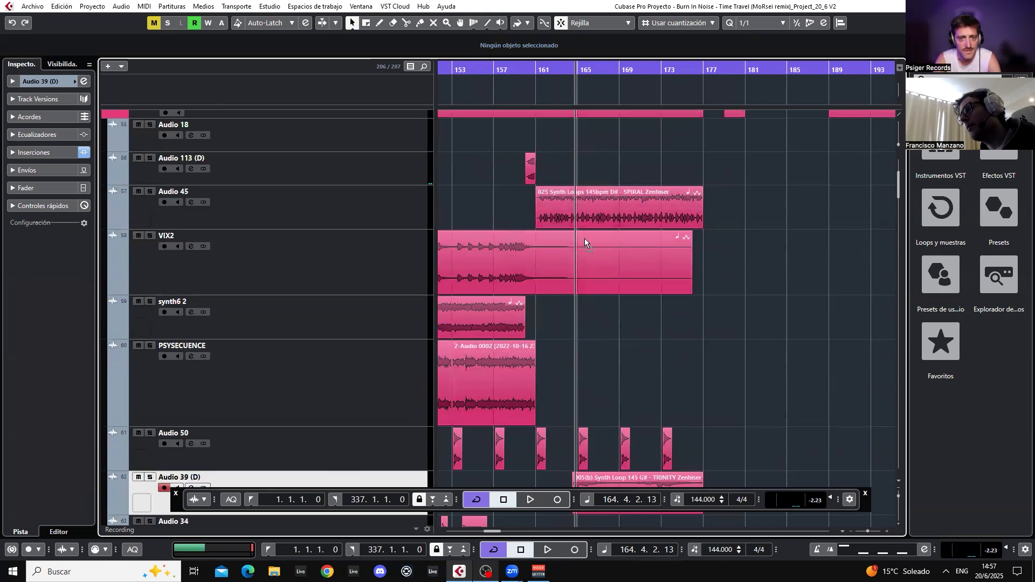
scroll(592, 372, down, 2)
scroll(594, 370, up, 2)
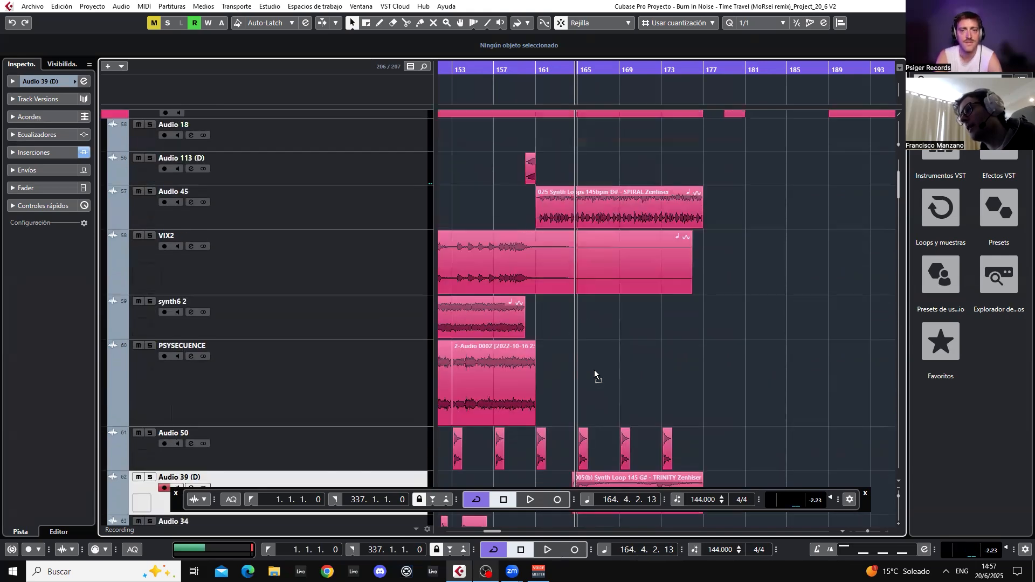
Audition Audio 45 in solo from bar 161, then release the solo and stop playback at about bar 165.
click(238, 213)
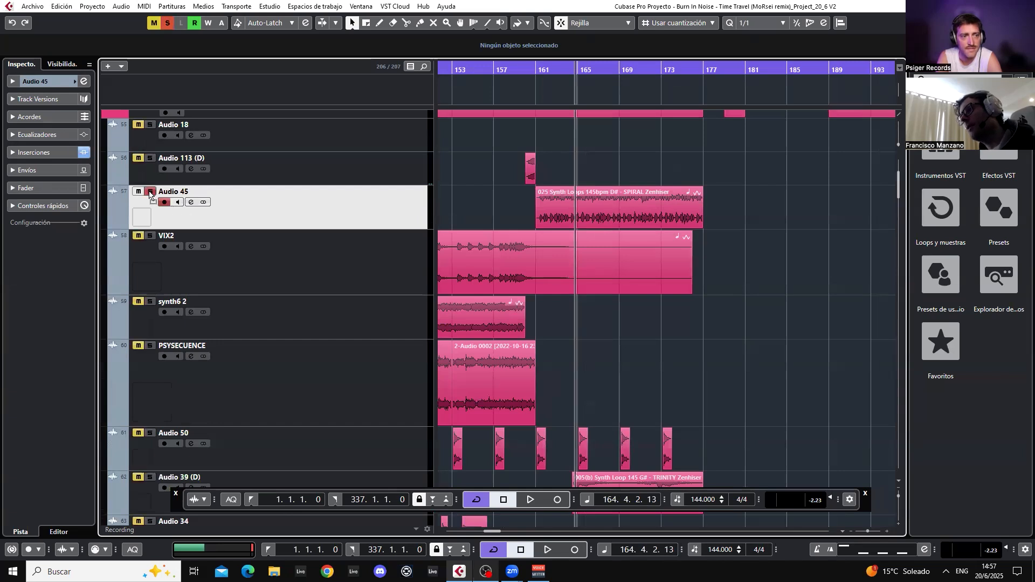
click(532, 70)
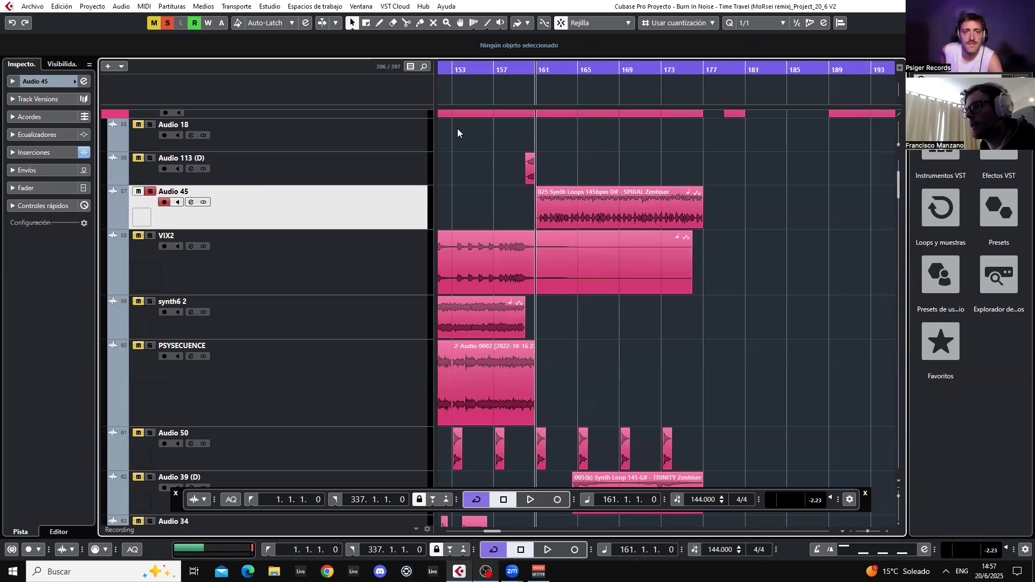
key(space)
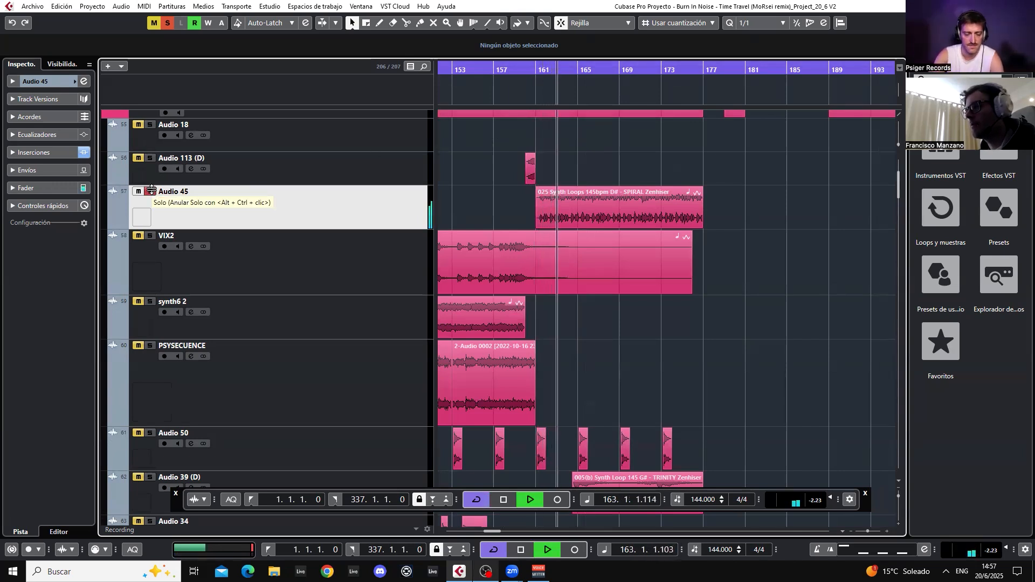
click(150, 191)
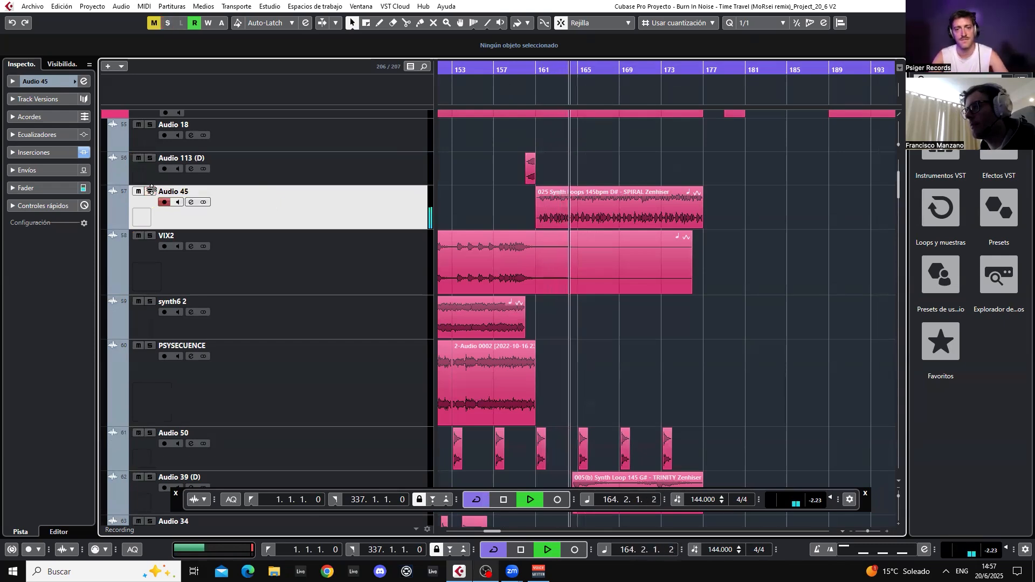
scroll(564, 297, down, 3)
key(space)
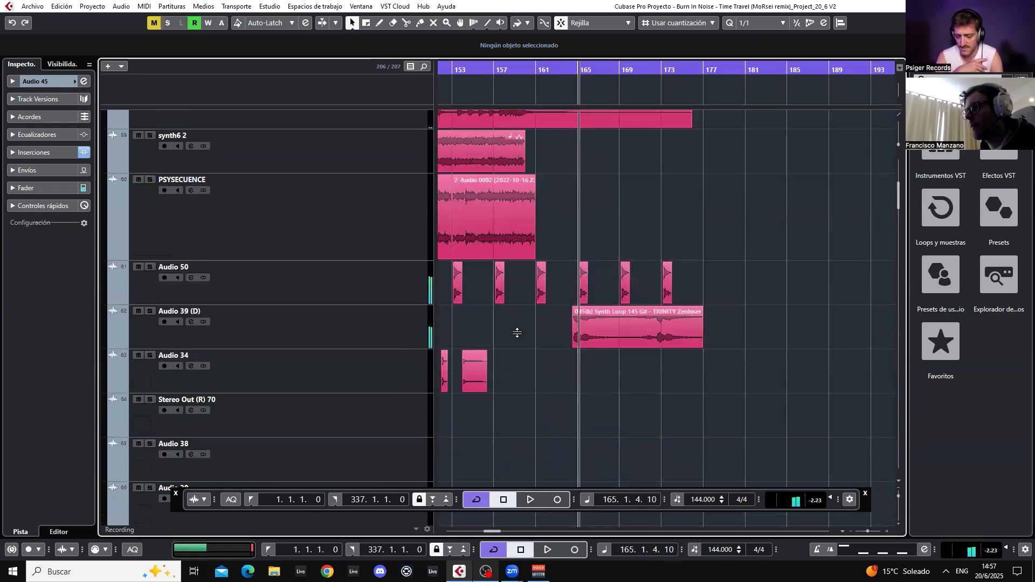
Move the Audio 50 track directly below Audio 45.
scroll(517, 333, up, 3)
drag(376, 445, 384, 278)
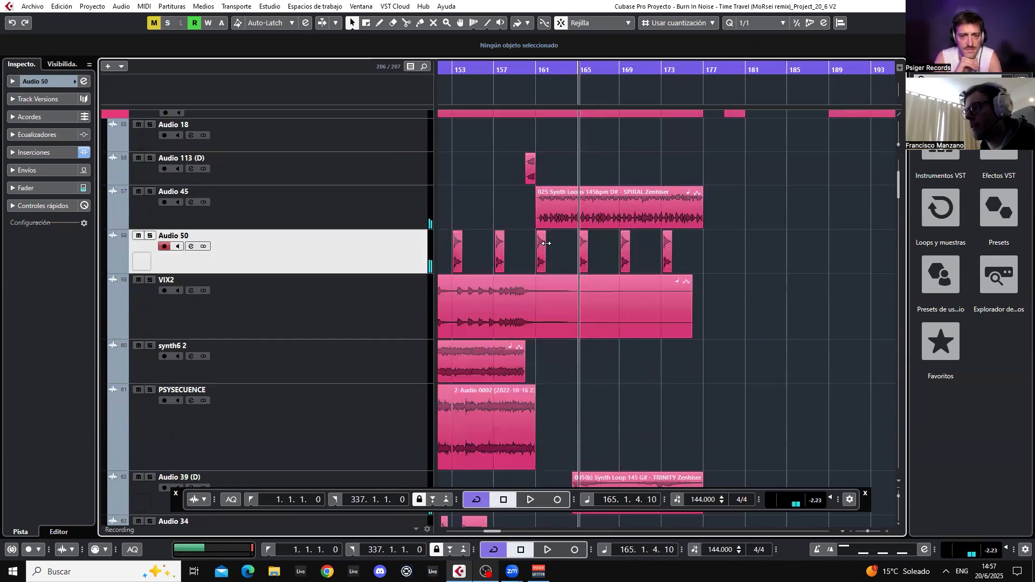
scroll(575, 339, down, 2)
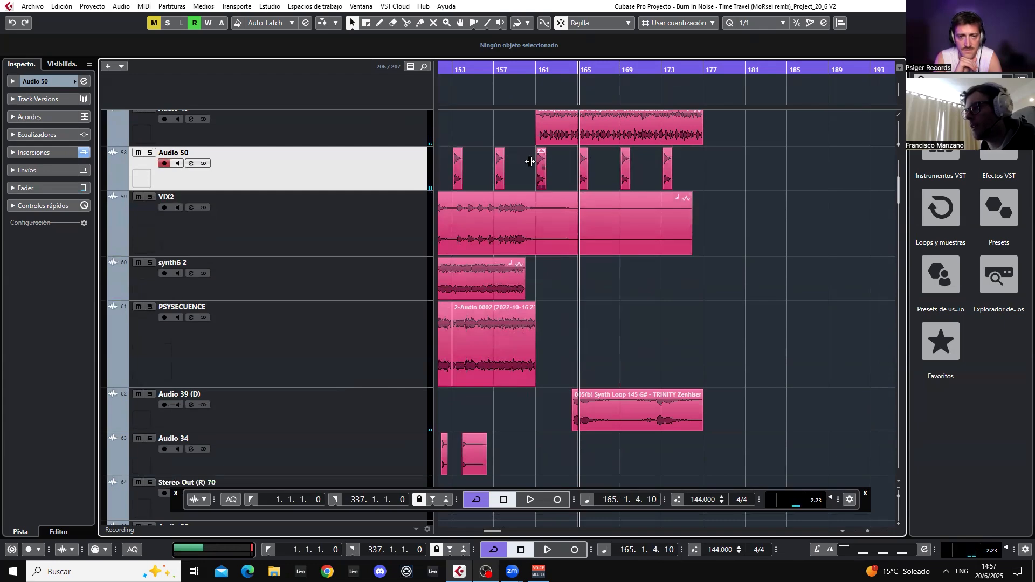
Group the Audio 39 (D) and Audio 56 tracks directly below Audio 50, above VIX2.
scroll(558, 356, down, 10)
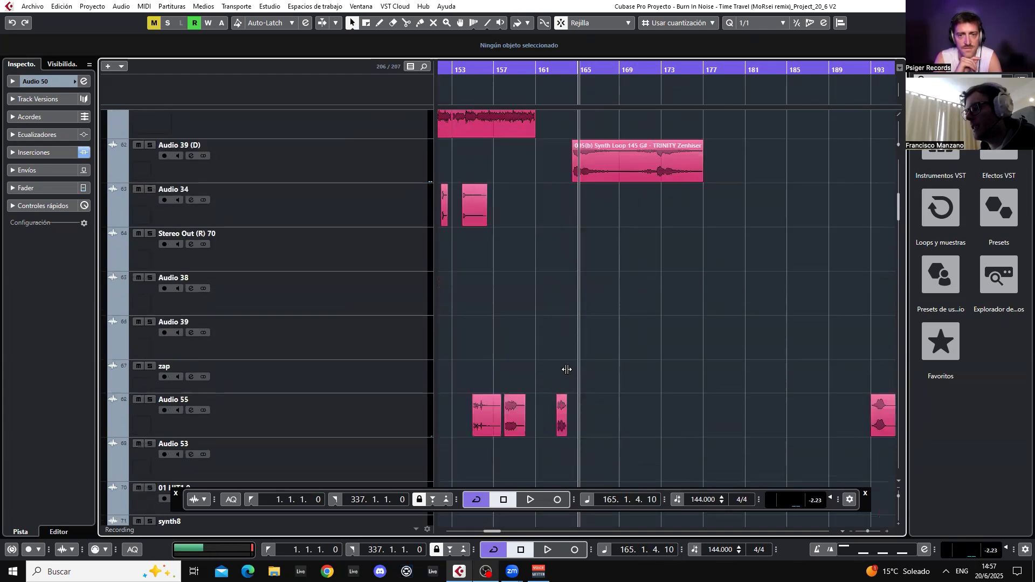
scroll(558, 353, up, 2)
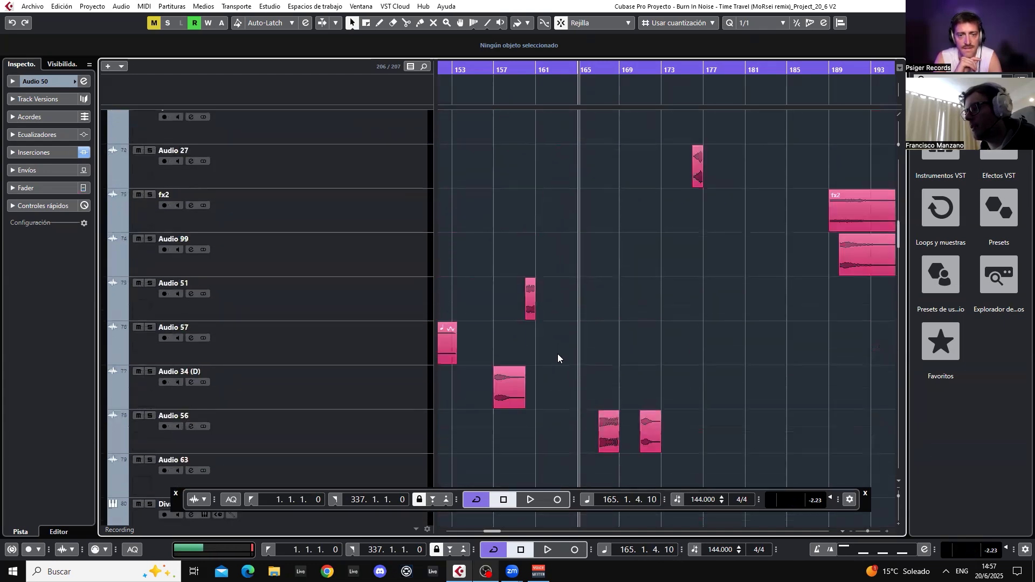
drag(392, 429, 392, 285)
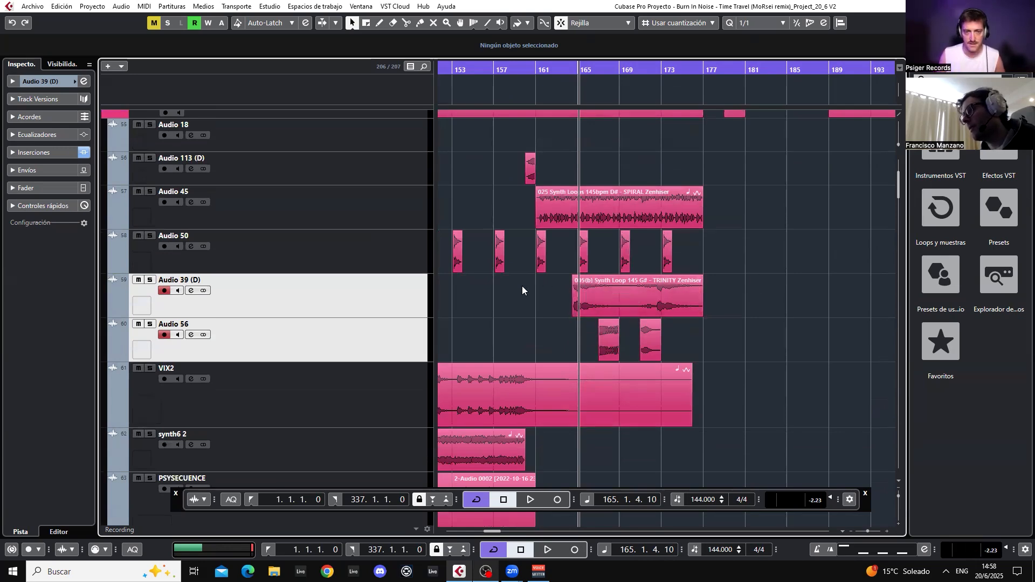
scroll(540, 342, down, 2)
scroll(540, 342, up, 2)
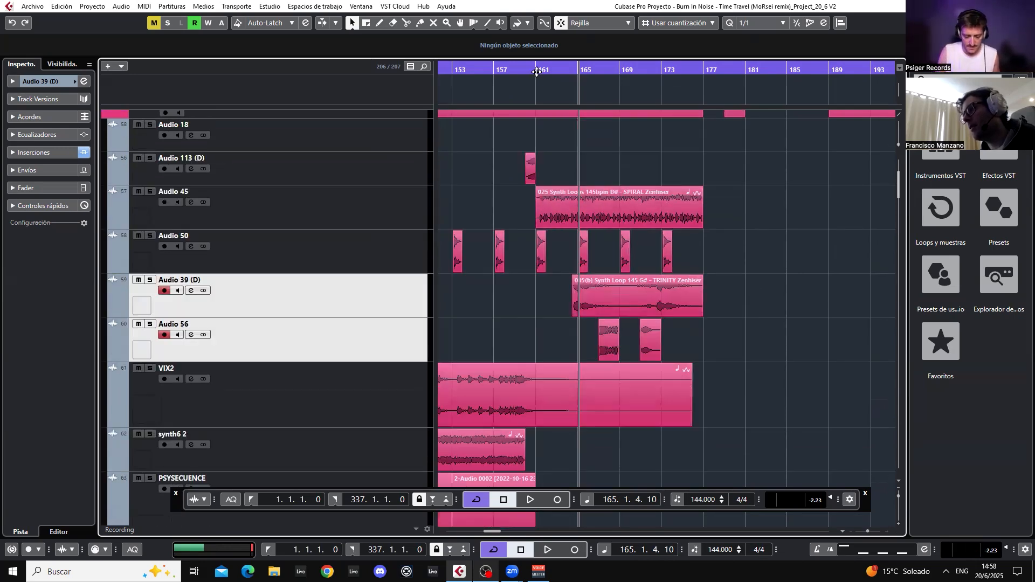
Play the regrouped layers together from about bar 160 and zoom out the timeline to show bars 161 to 209.
click(527, 71)
key(space)
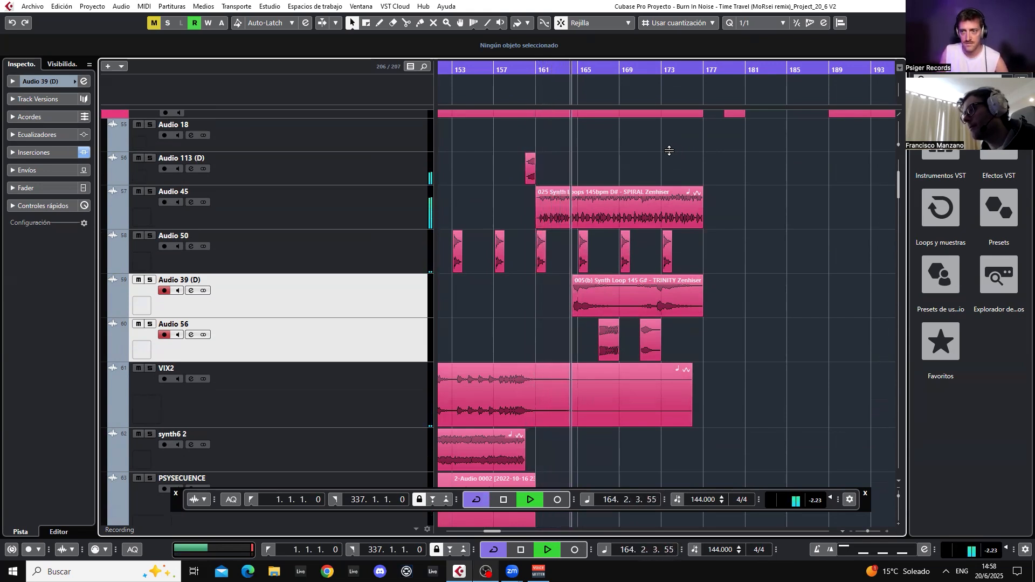
scroll(539, 331, down, 6)
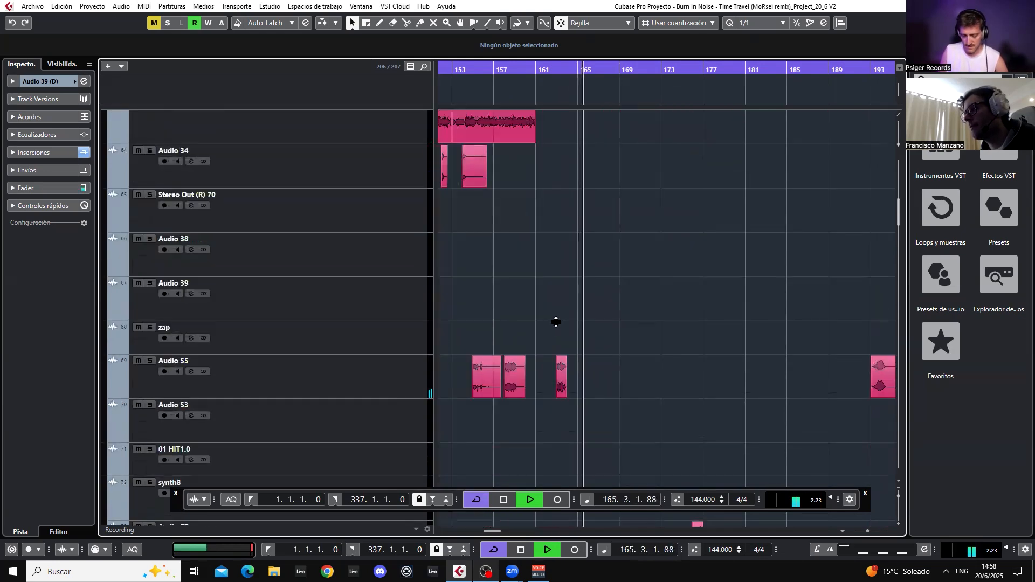
scroll(556, 324, up, 6)
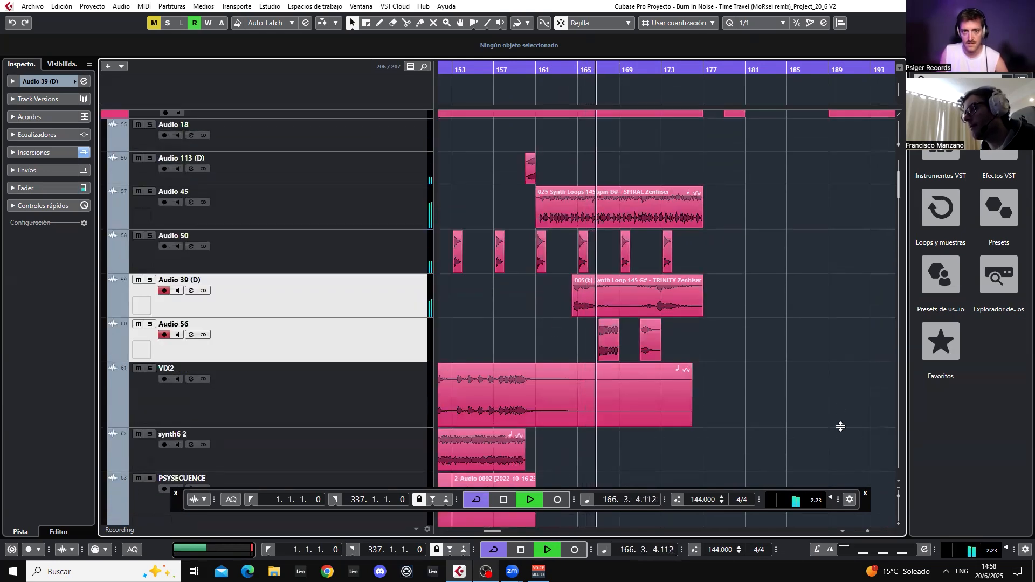
click(867, 532)
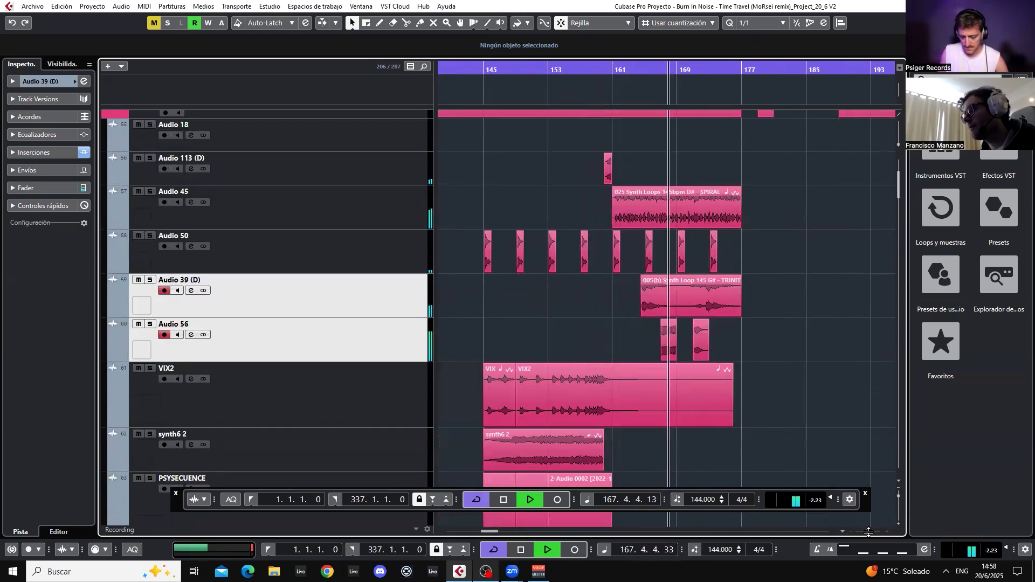
scroll(871, 335, right, 3)
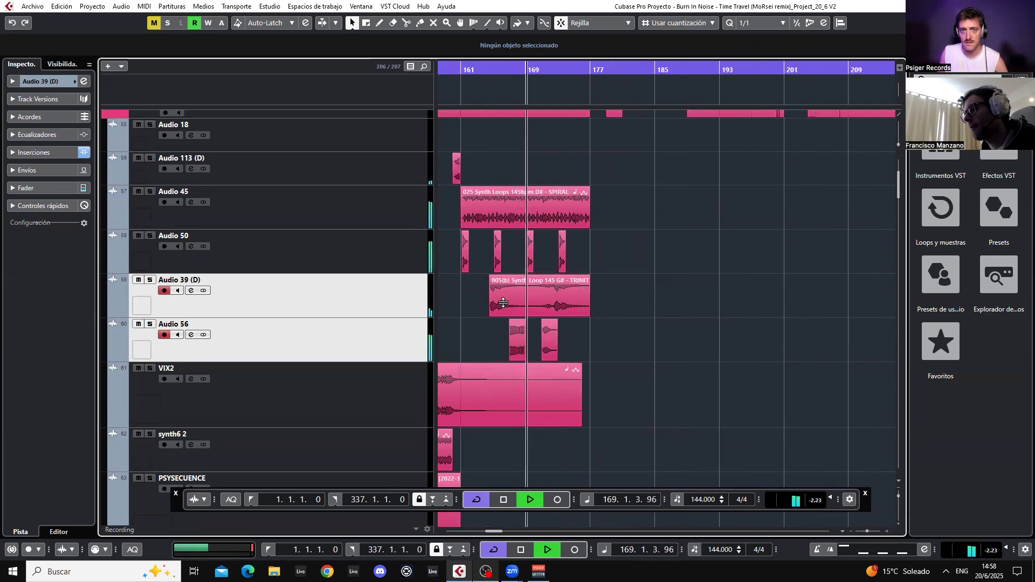
mouse_move(480, 302)
mouse_down()
mouse_move(440, 305)
mouse_move(466, 304)
mouse_up()
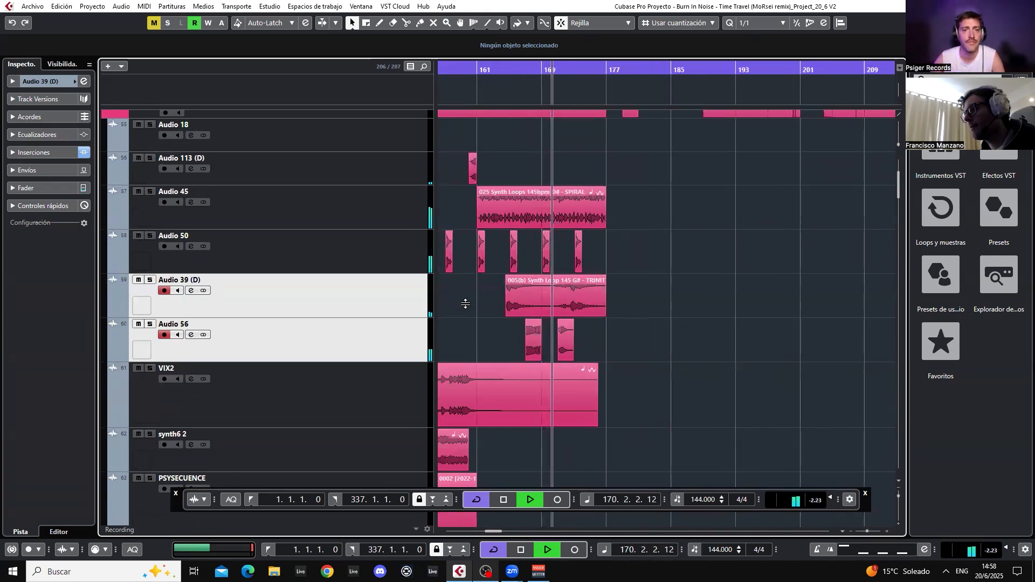
Look through the SYNTHS tracks down to Audio 76 for other clips near bars 161 to 177, and stop playback at bar 177.
scroll(464, 302, up, 2)
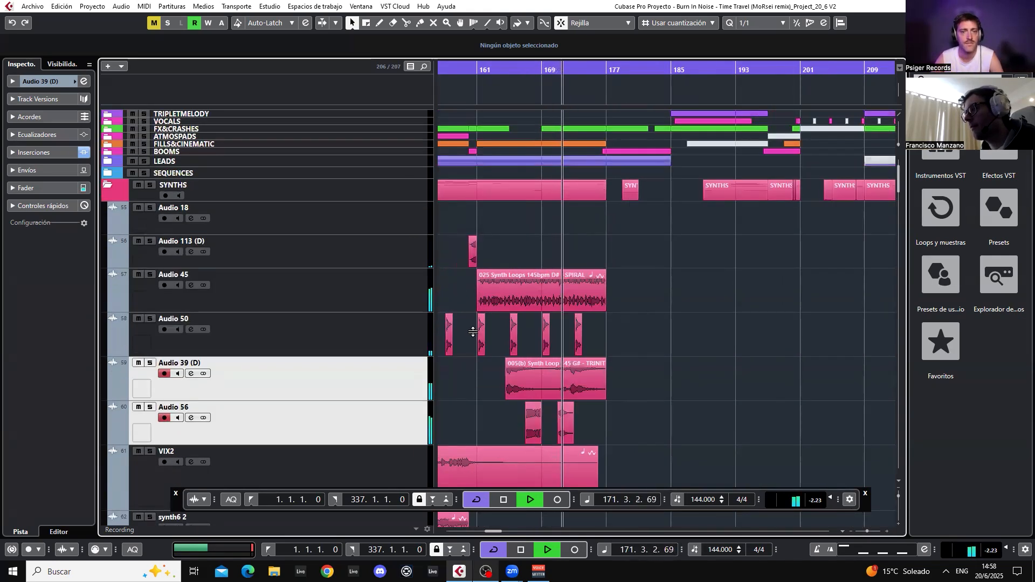
scroll(497, 360, down, 6)
scroll(527, 359, up, 3)
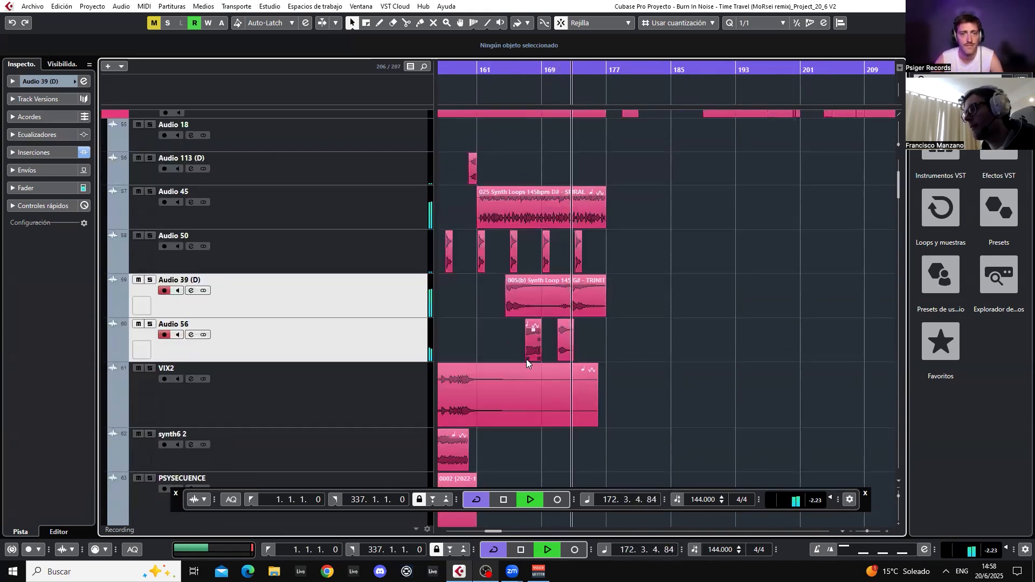
scroll(527, 359, down, 8)
scroll(527, 357, up, 3)
scroll(527, 357, up, 3)
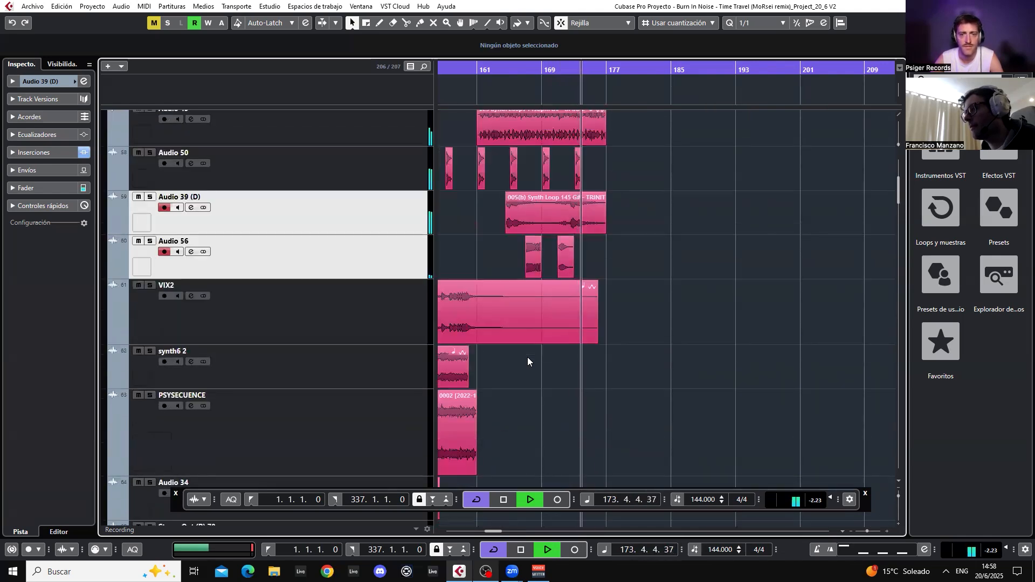
scroll(528, 357, down, 9)
scroll(527, 357, down, 12)
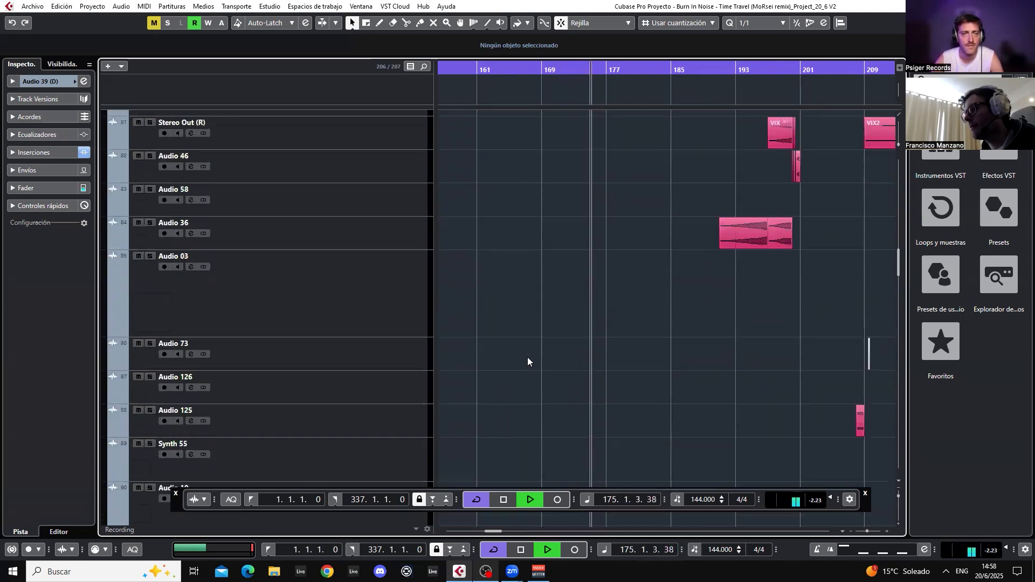
scroll(530, 356, down, 7)
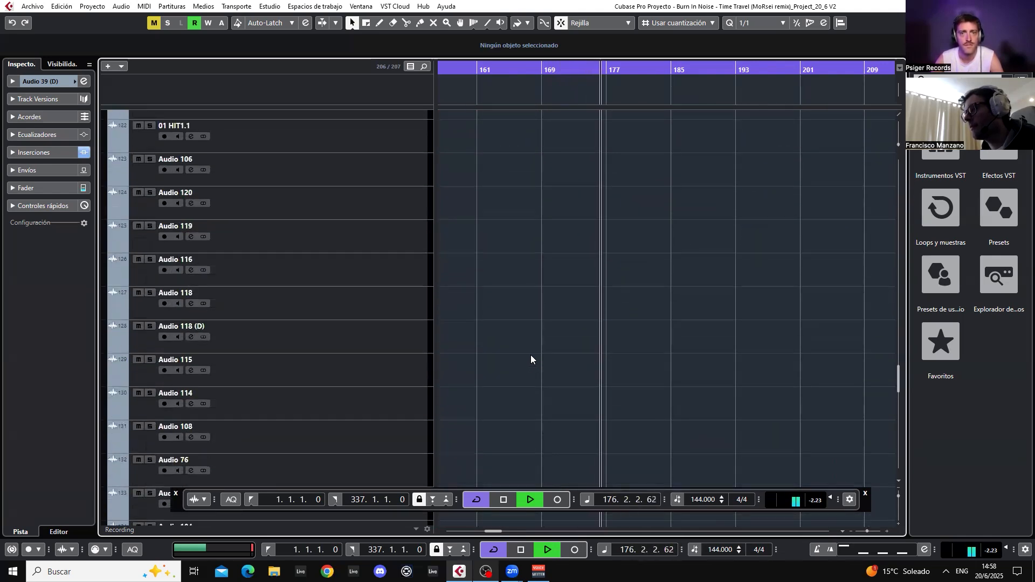
scroll(539, 348, up, 16)
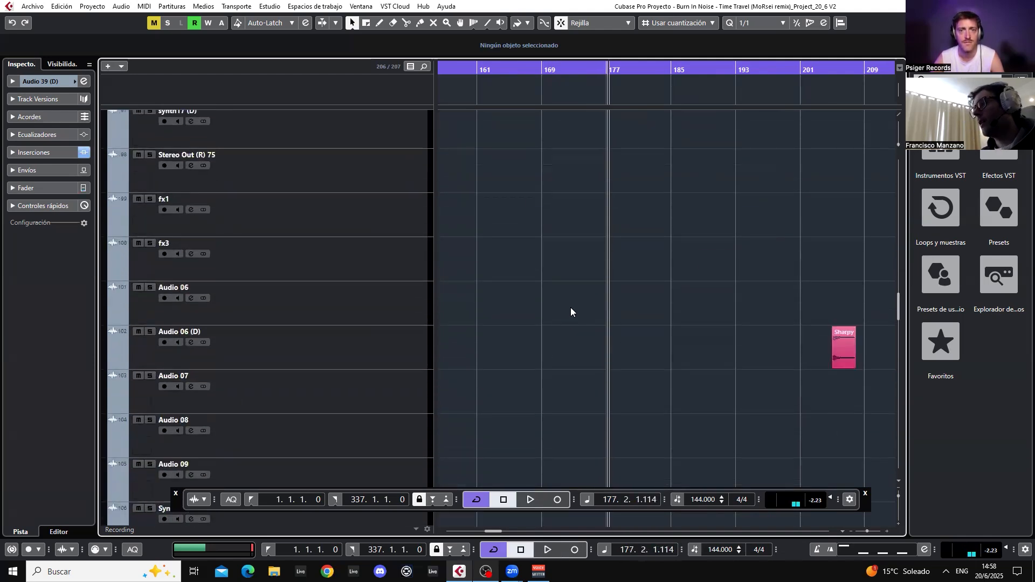
scroll(563, 315, up, 7)
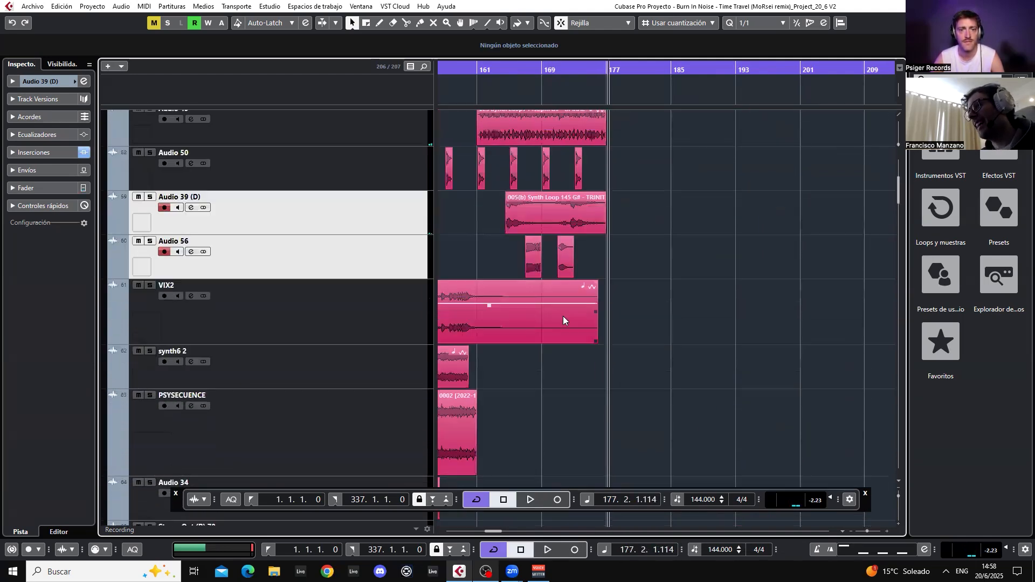
Look through the whole SYNTHS folder for other clips around bar 177 and return to the track overview.
scroll(624, 256, up, 1)
scroll(895, 180, up, 1)
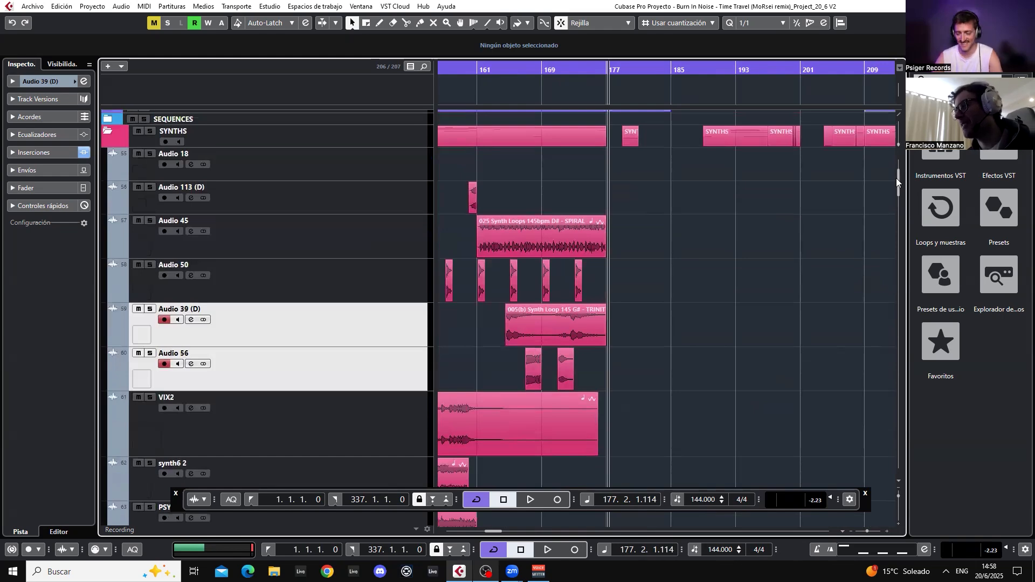
scroll(607, 163, down, 2)
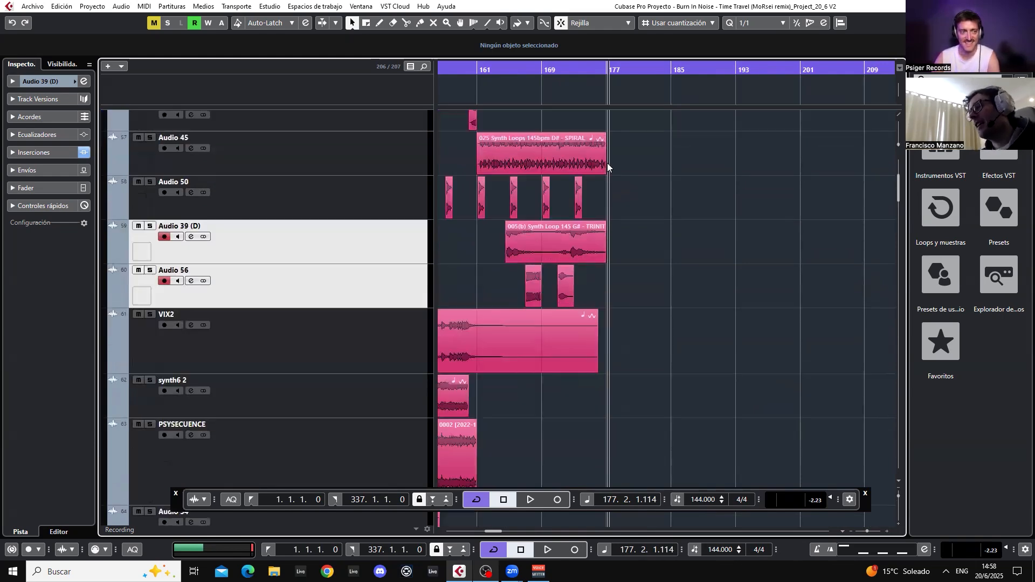
scroll(611, 168, up, 2)
scroll(612, 168, up, 3)
scroll(602, 239, down, 6)
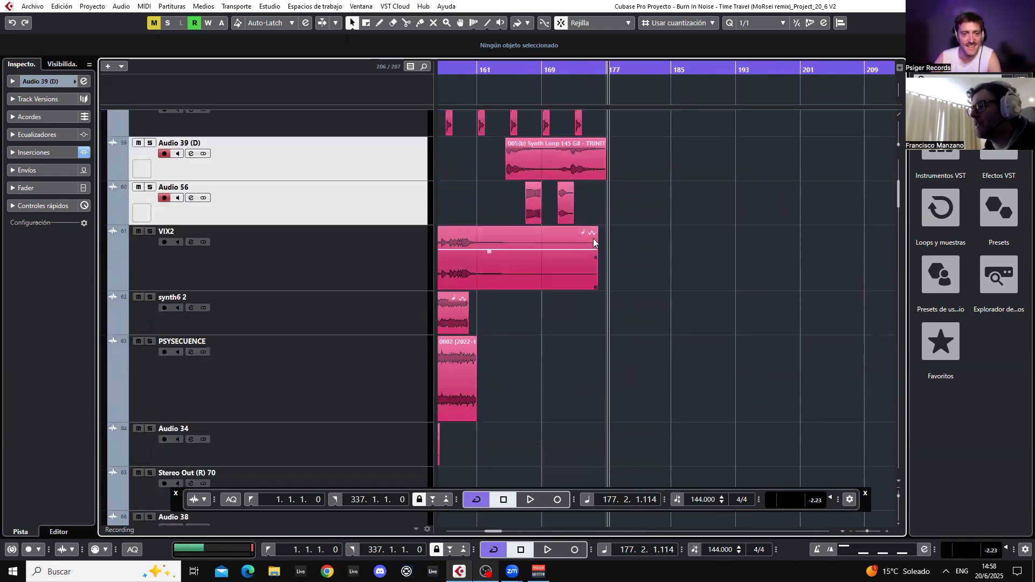
scroll(594, 238, up, 6)
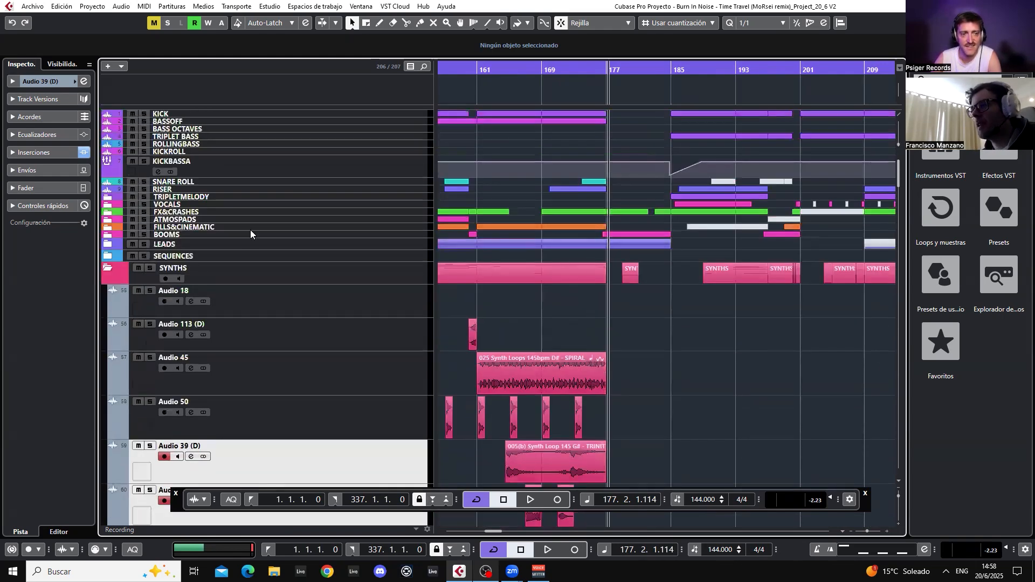
scroll(591, 280, down, 2)
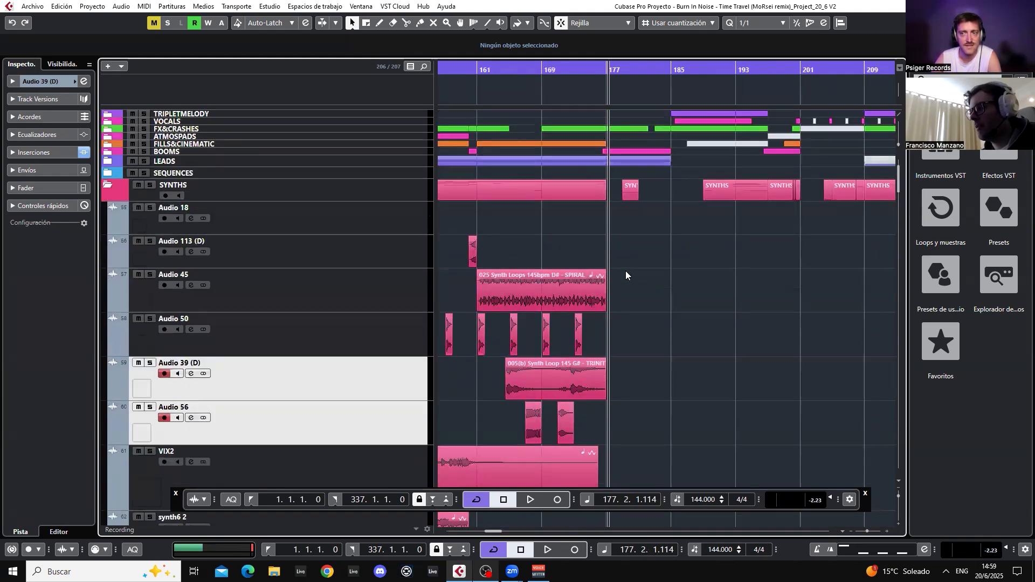
scroll(681, 313, down, 4)
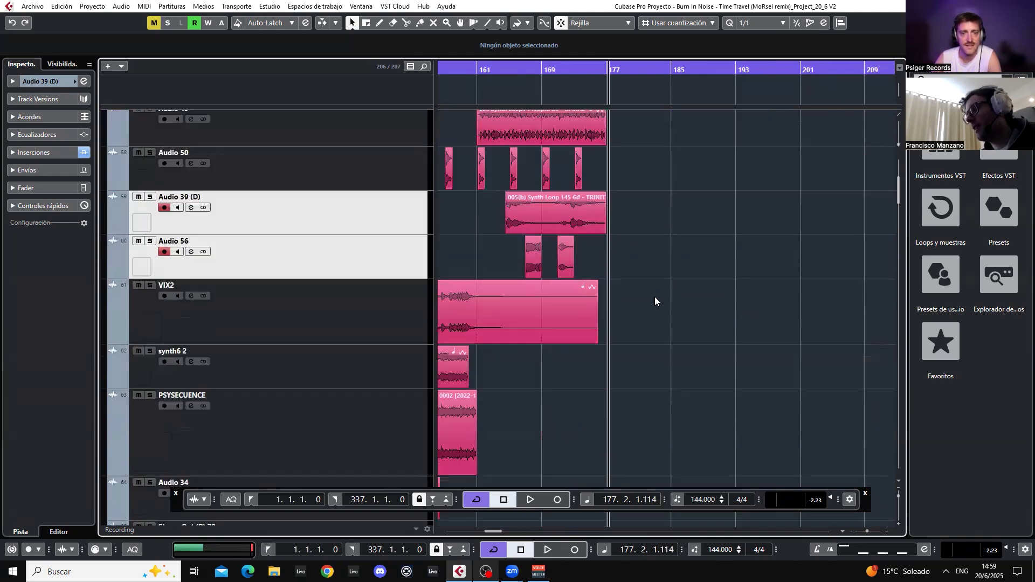
scroll(655, 297, down, 20)
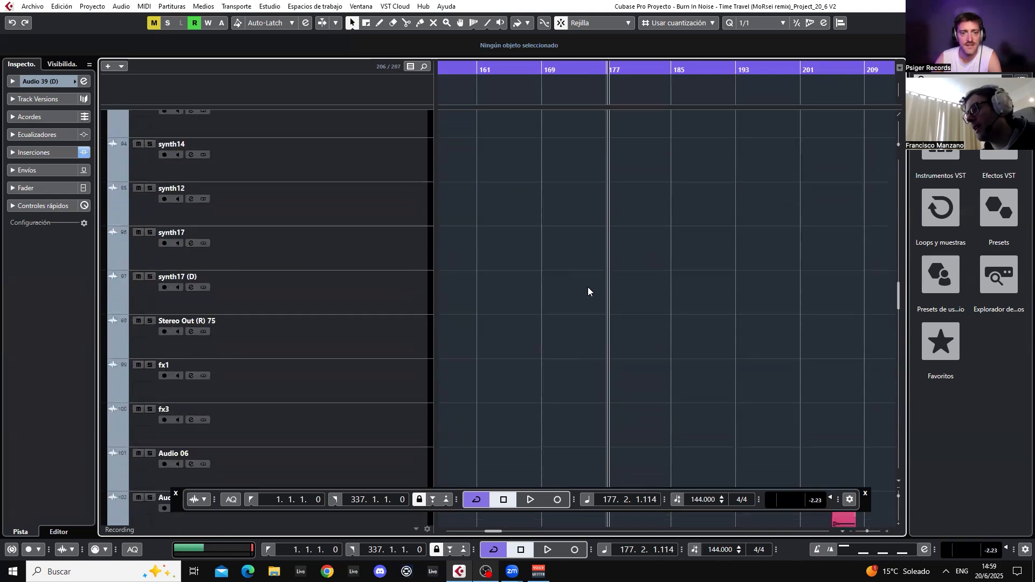
scroll(589, 288, down, 20)
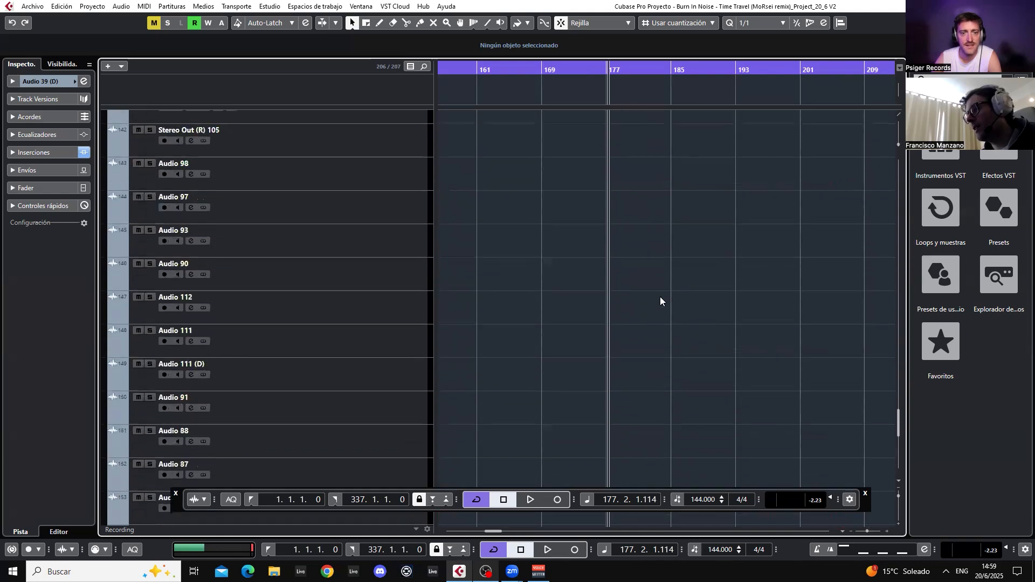
scroll(661, 300, down, 20)
scroll(668, 313, up, 20)
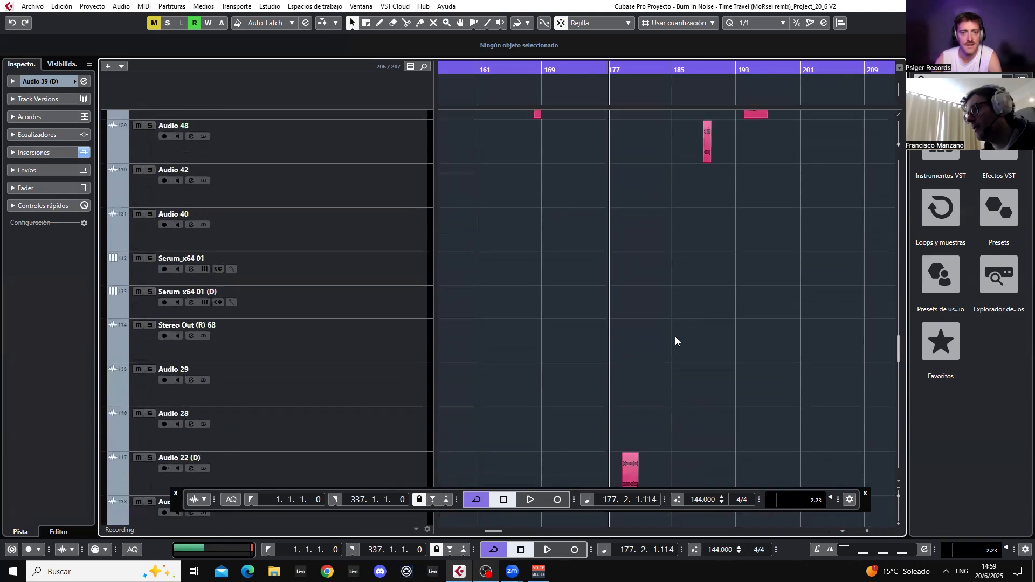
scroll(674, 338, up, 20)
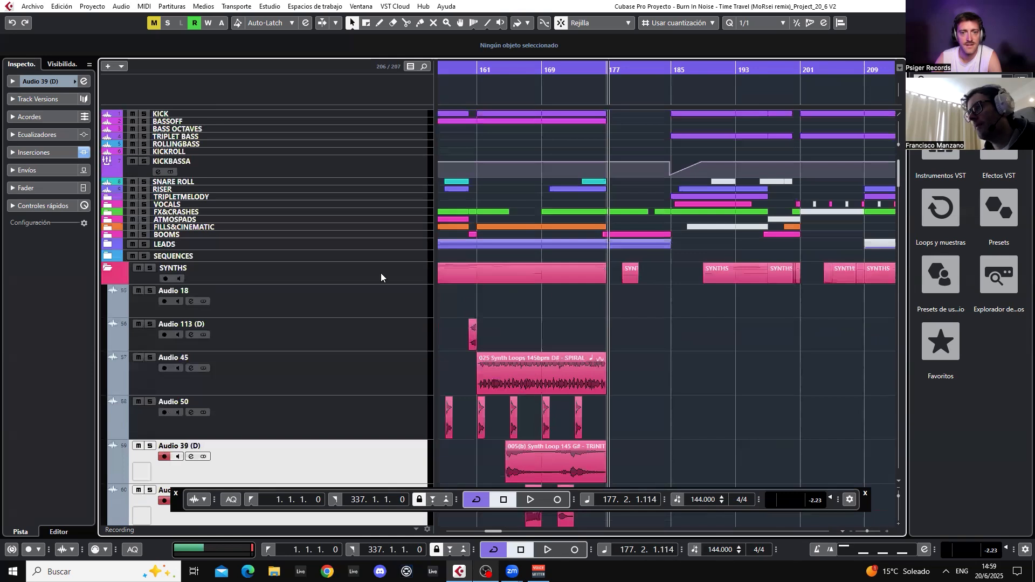
Expand the SEQUENCES and LEADS folders and enlarge the synth10 and synth13 tracks to show their waveforms.
click(108, 256)
click(108, 245)
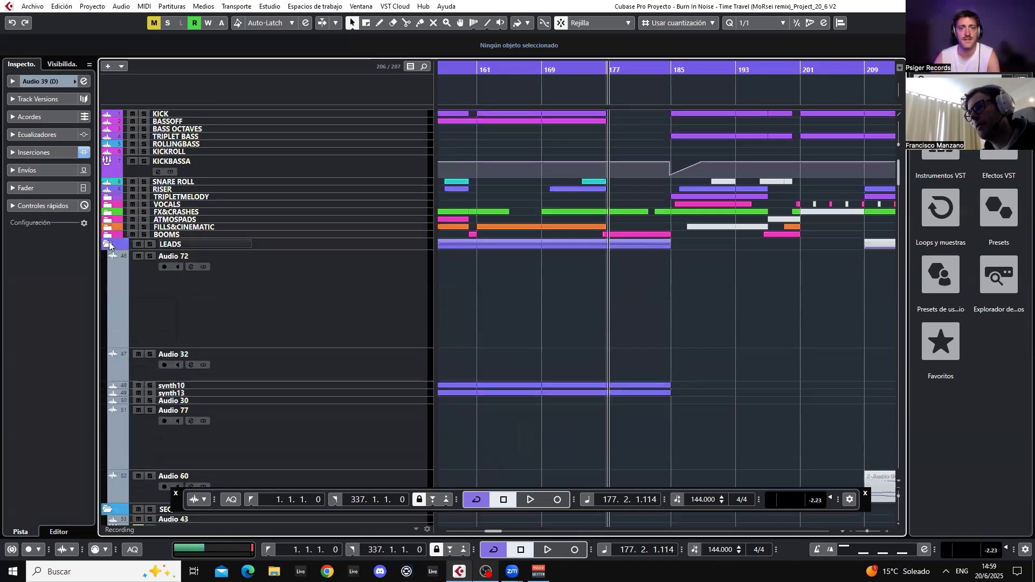
scroll(273, 284, down, 3)
click(348, 221)
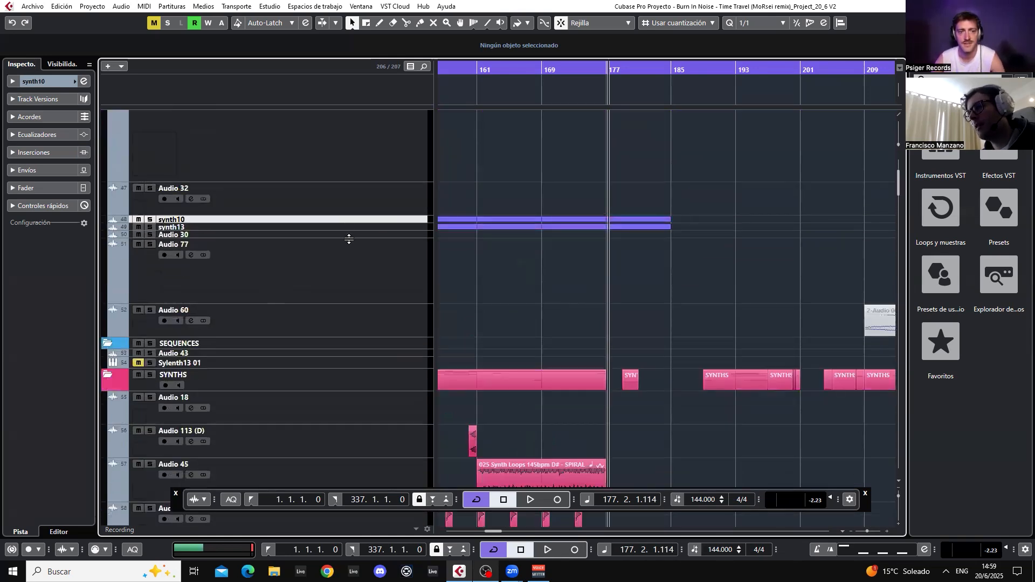
drag(349, 239, 354, 368)
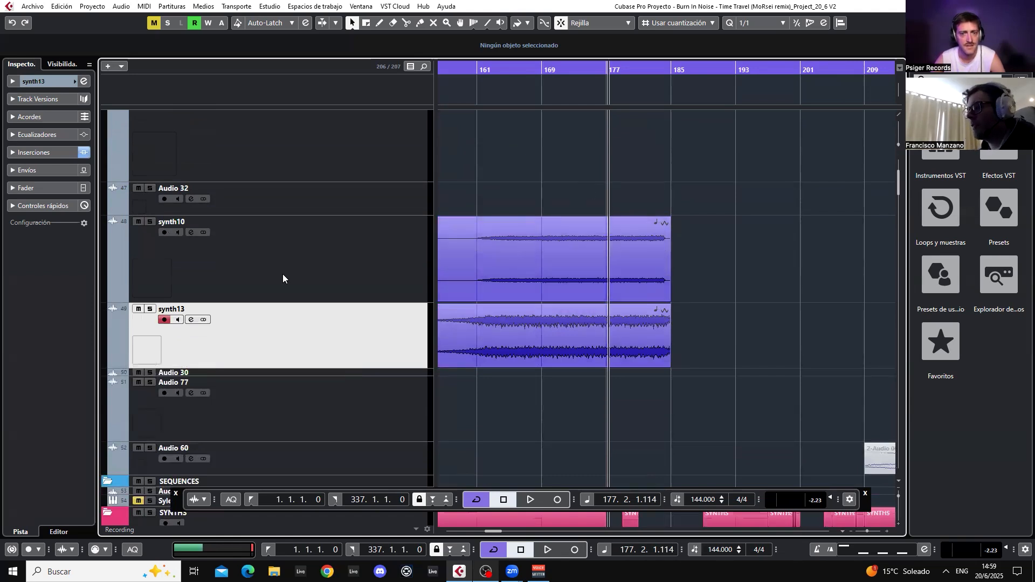
Solo the synth13 track, play it briefly from bar 177, stop playback and remove the solo.
click(150, 309)
key(space)
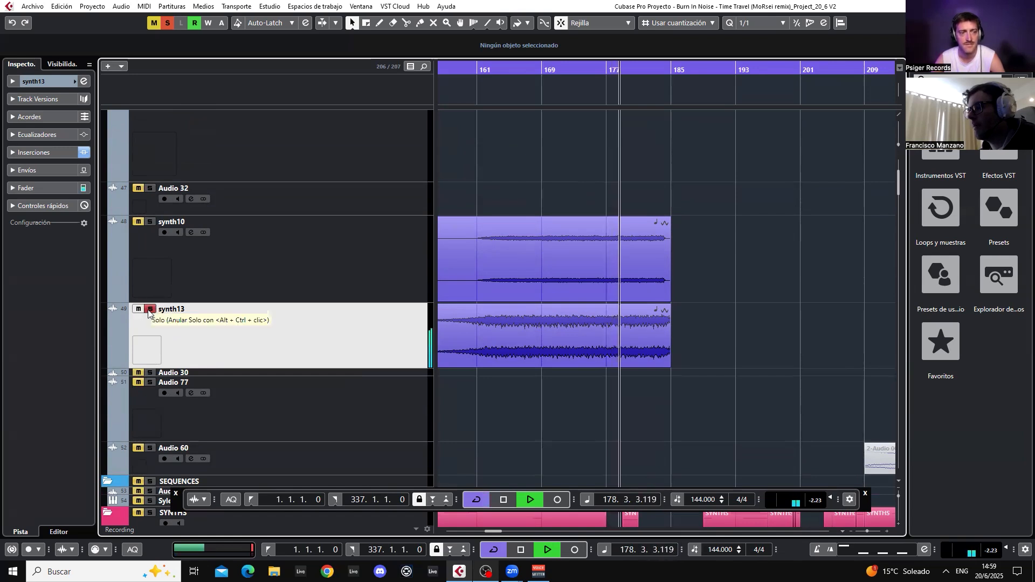
key(space)
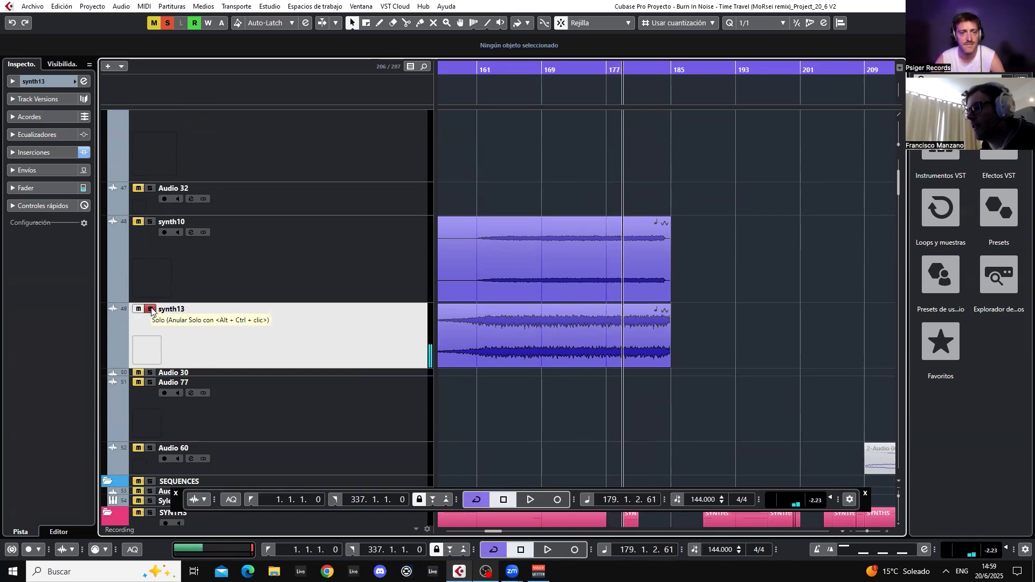
click(151, 310)
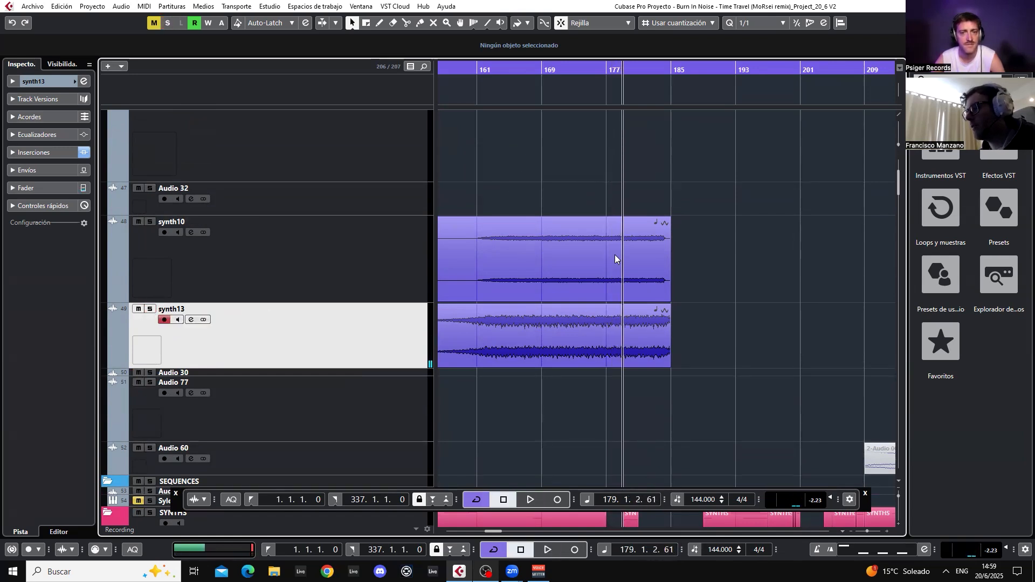
Play all tracks together from about bar 175 past bar 182 while checking the LEADS tracks against the other layers.
double_click(588, 69)
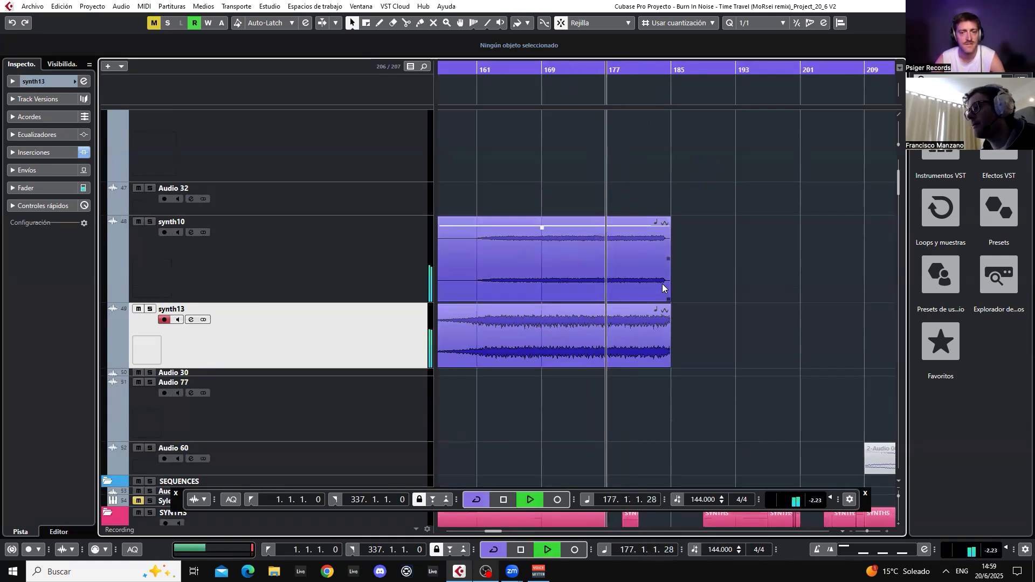
scroll(696, 280, up, 3)
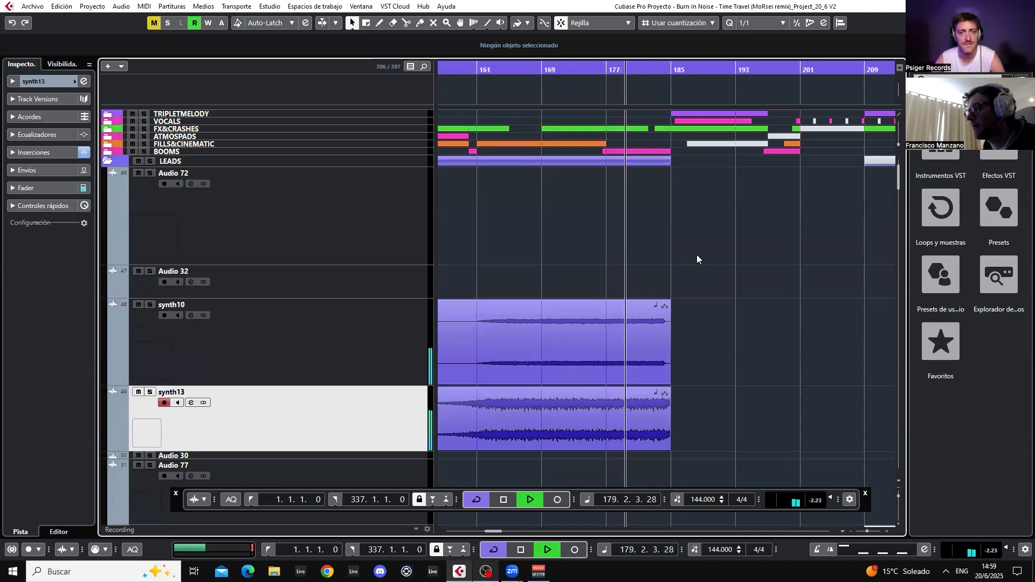
scroll(728, 249, down, 9)
scroll(728, 250, up, 6)
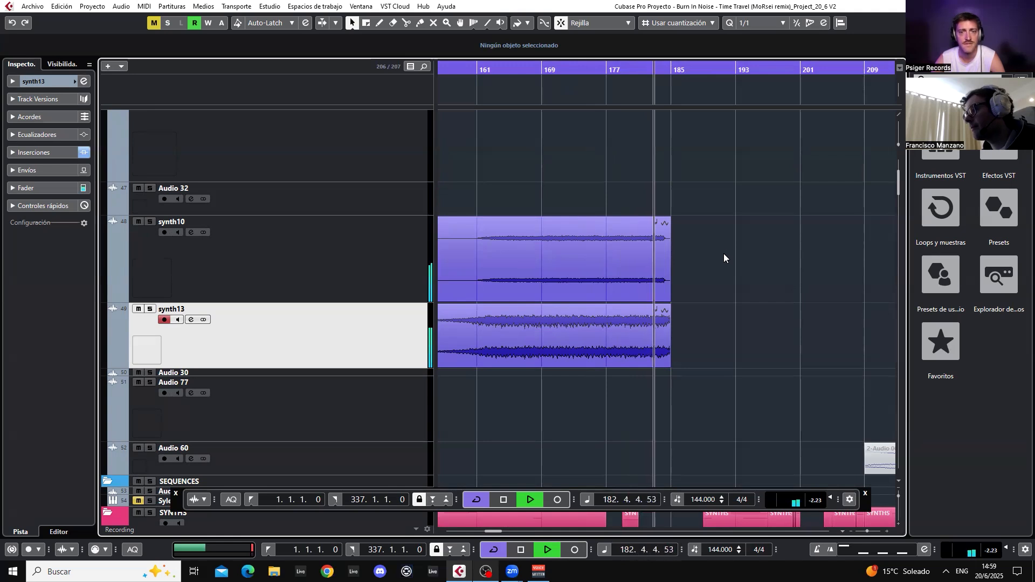
scroll(723, 254, down, 3)
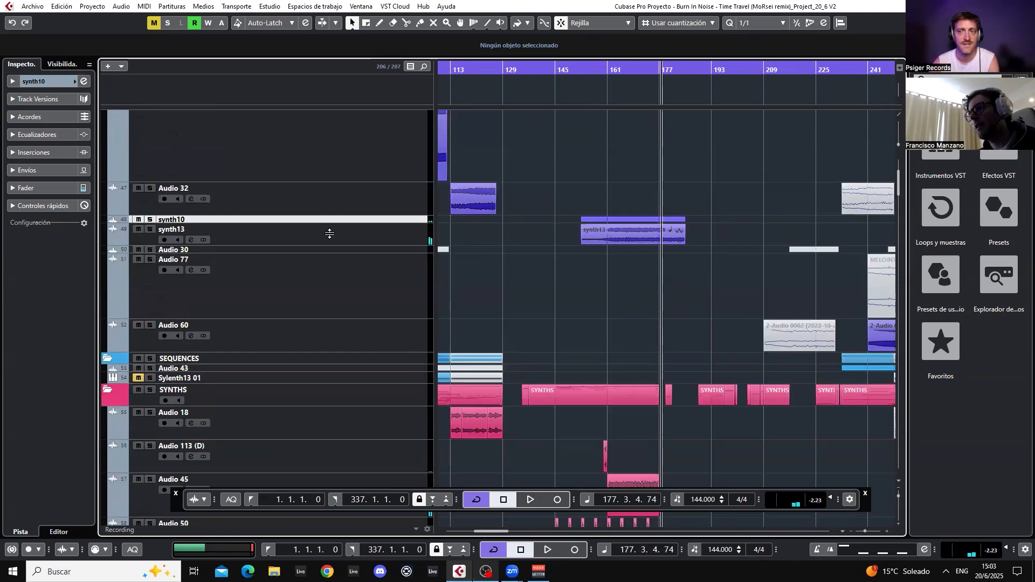
Increase the heights of the synth13 and synth10 tracks until both waveforms are readable.
click(338, 238)
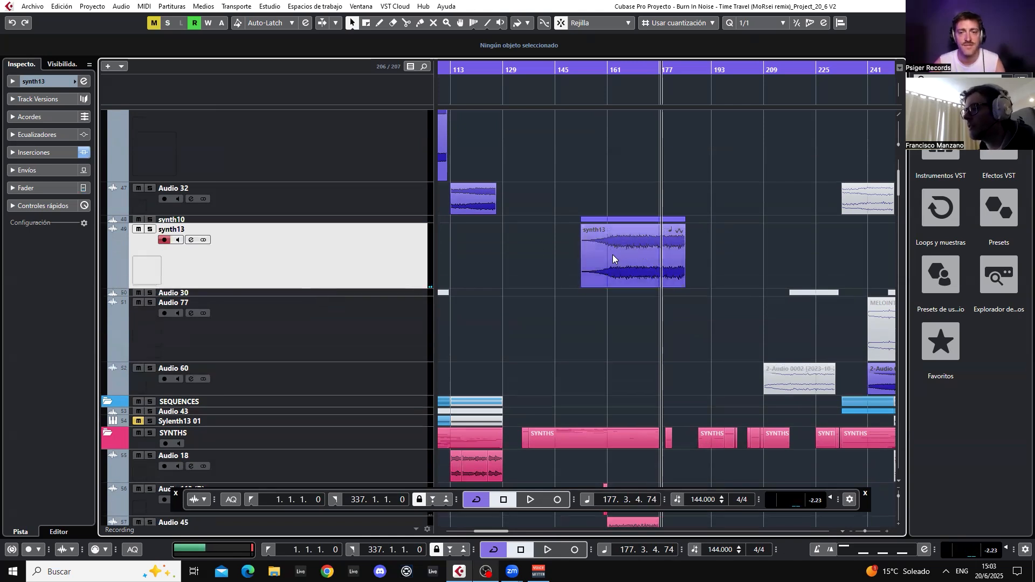
click(389, 220)
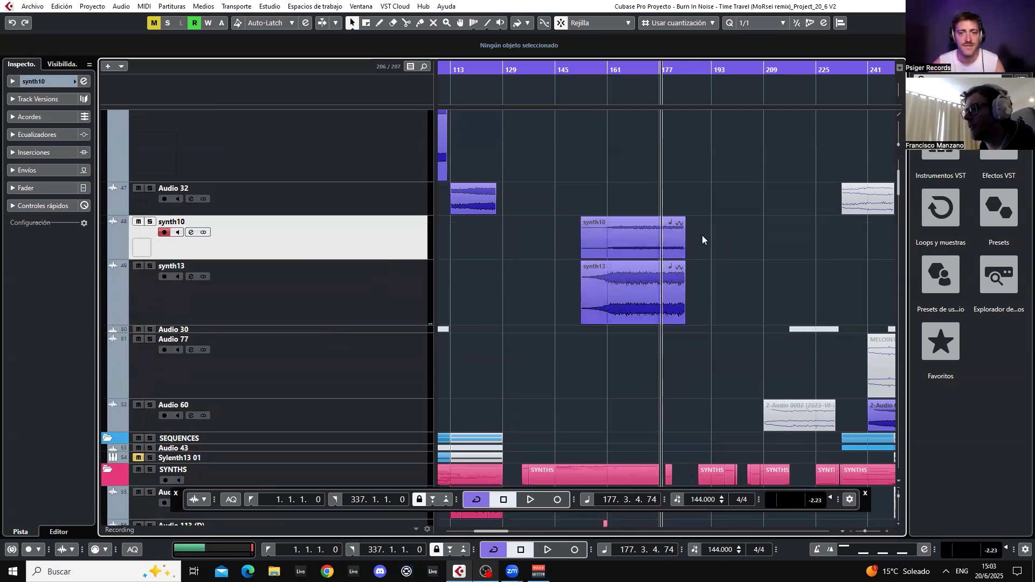
drag(703, 235, 787, 264)
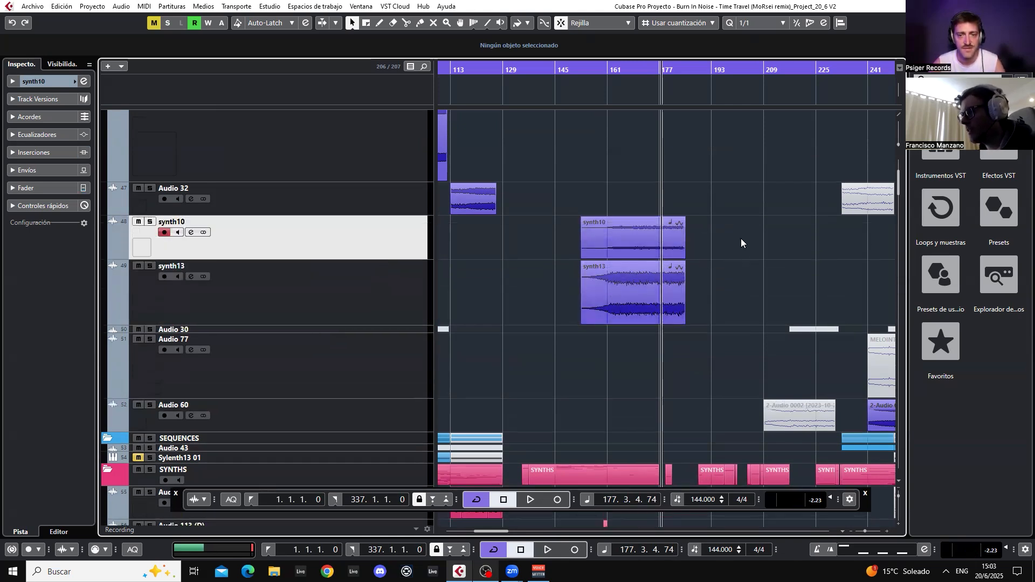
Compare the synth10 and synth13 lead clips with the SYNTHS layers from Audio 45 down to PSYSECUENCE between bars 145 and 177.
scroll(705, 252, down, 3)
scroll(704, 248, down, 6)
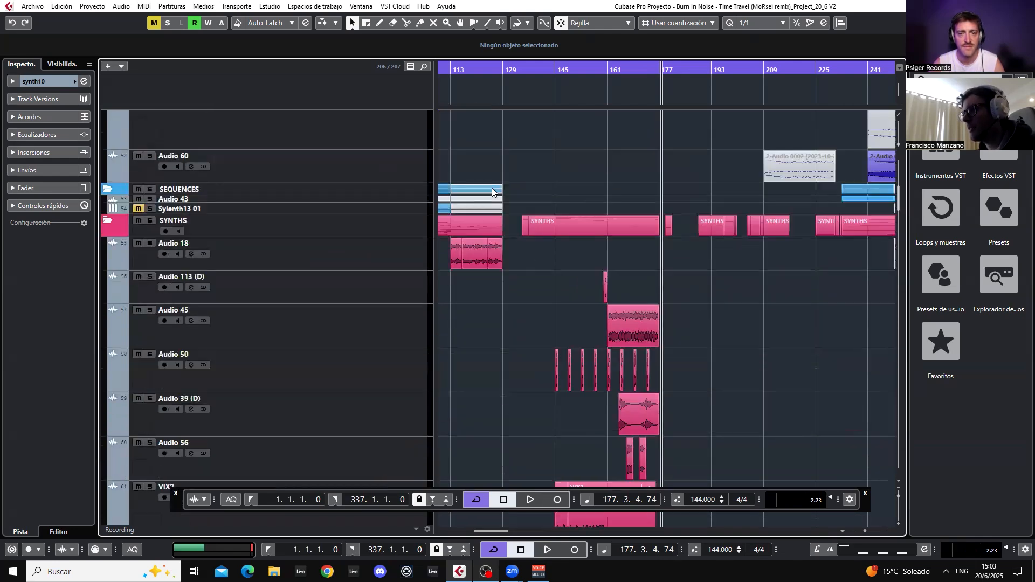
drag(504, 146, 681, 352)
scroll(739, 304, up, 6)
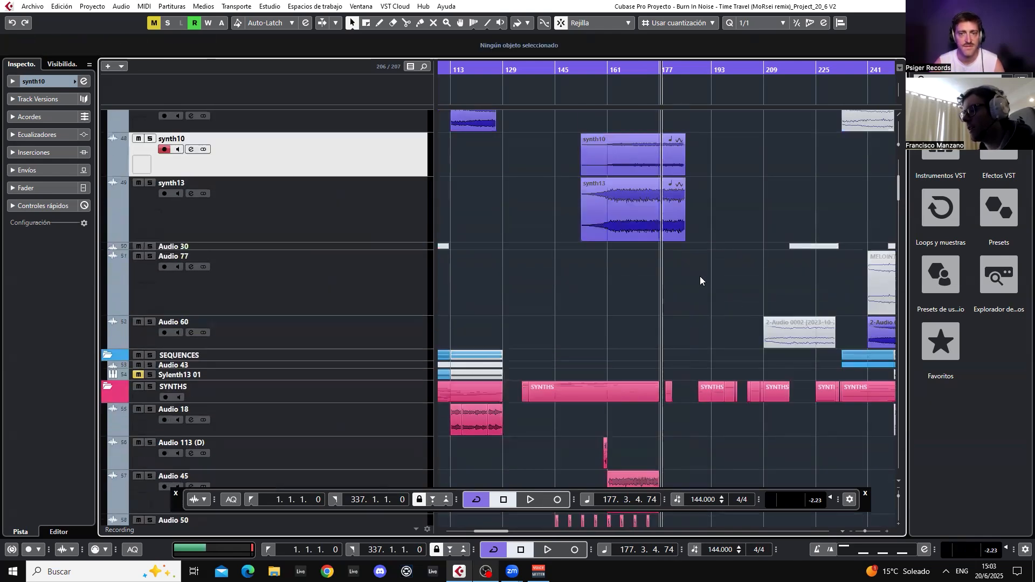
scroll(700, 276, down, 9)
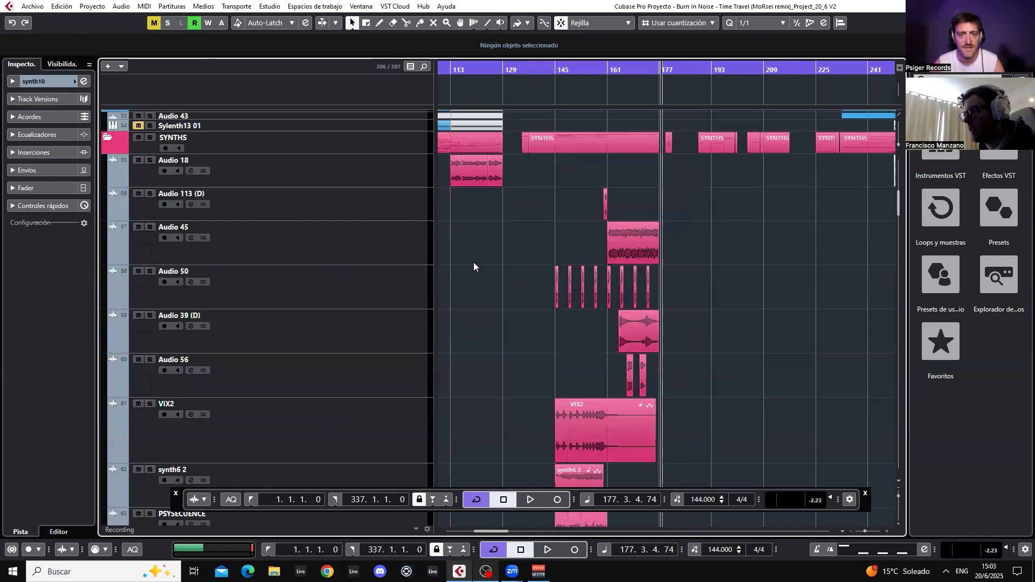
drag(474, 262, 556, 294)
scroll(699, 277, up, 9)
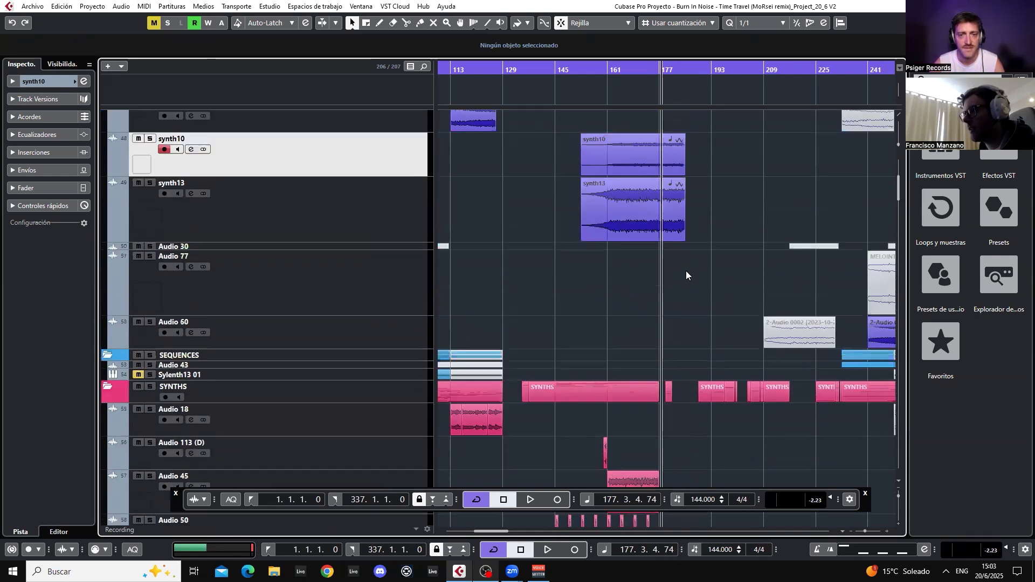
scroll(685, 270, down, 6)
scroll(722, 279, up, 9)
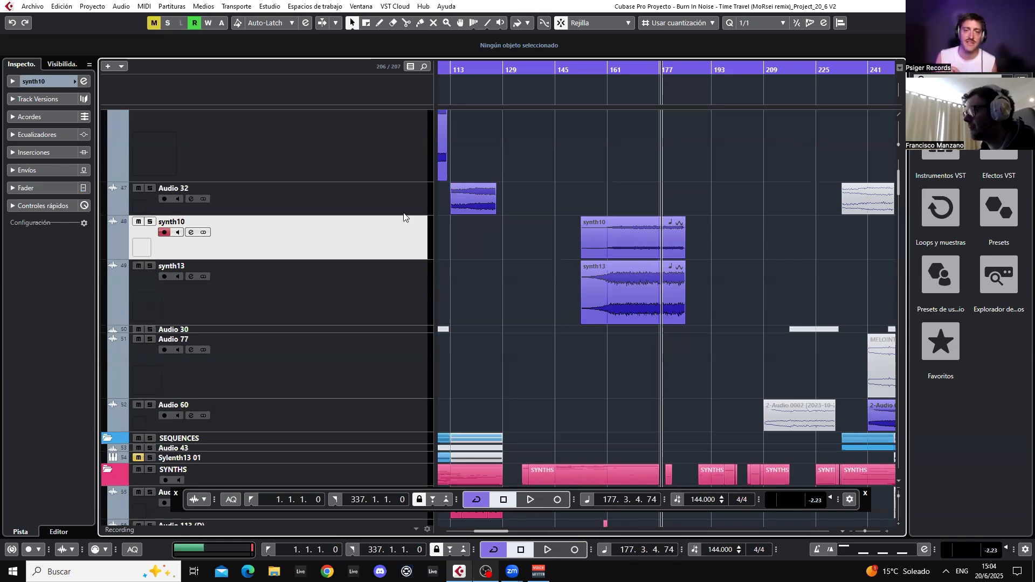
scroll(500, 235, down, 5)
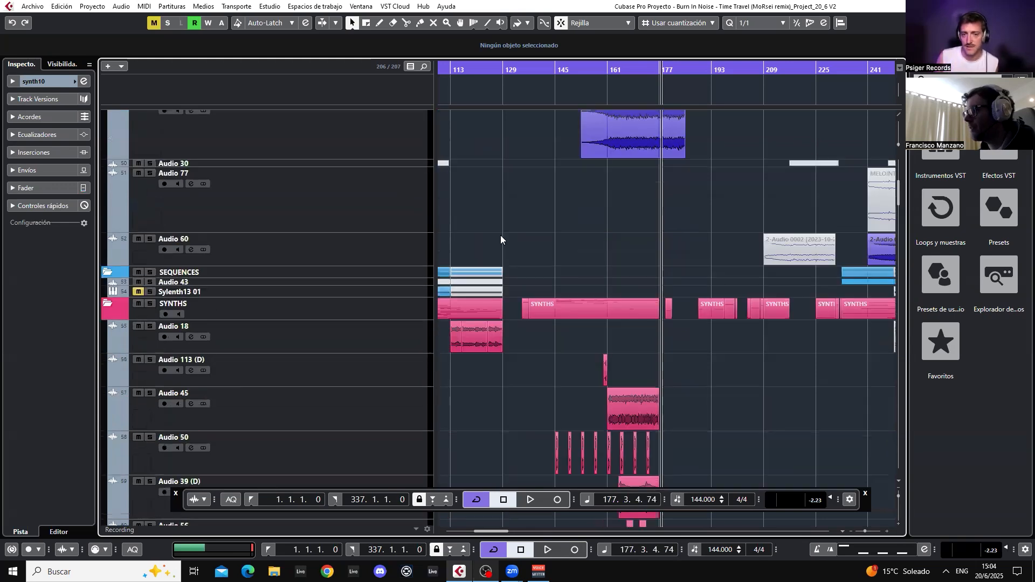
scroll(526, 231, down, 3)
scroll(526, 243, down, 3)
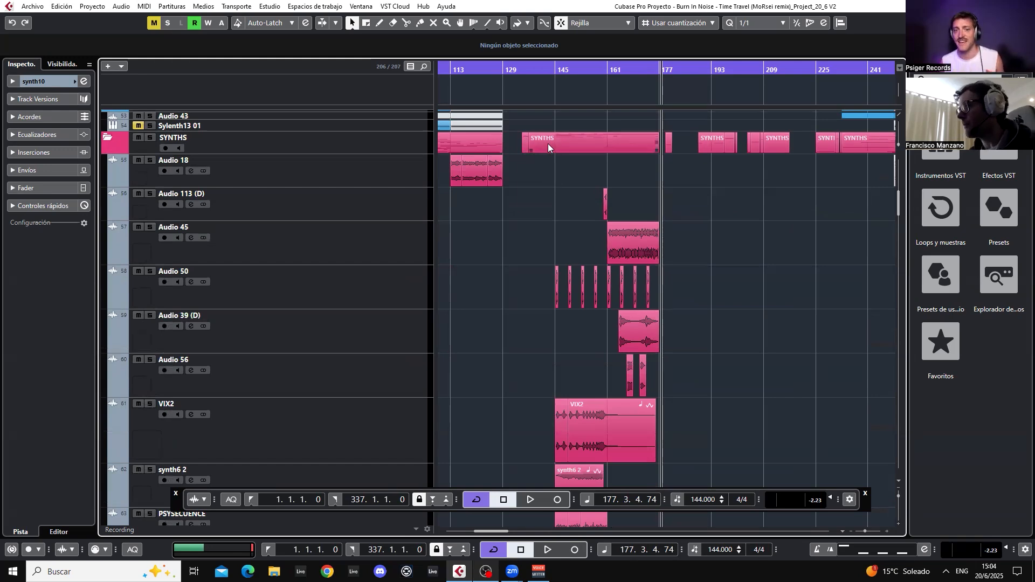
scroll(537, 170, down, 3)
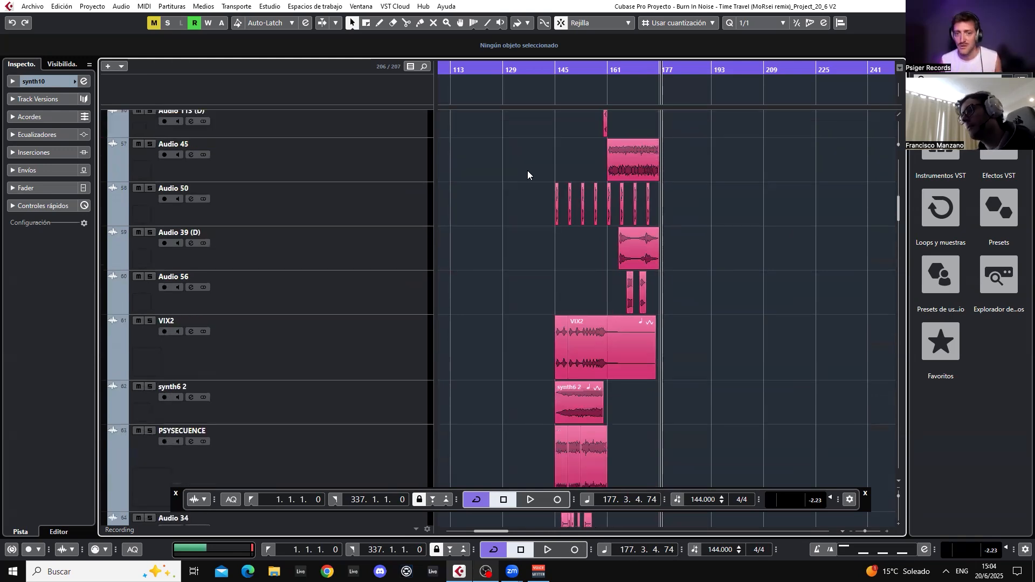
Place the playback position at bar 143 with bars 129 to 193 in view and examine the SYNTHS layers that start at bar 145.
mouse_move(548, 71)
mouse_down()
mouse_move(548, 84)
mouse_move(544, 76)
mouse_up()
scroll(531, 187, down, 3)
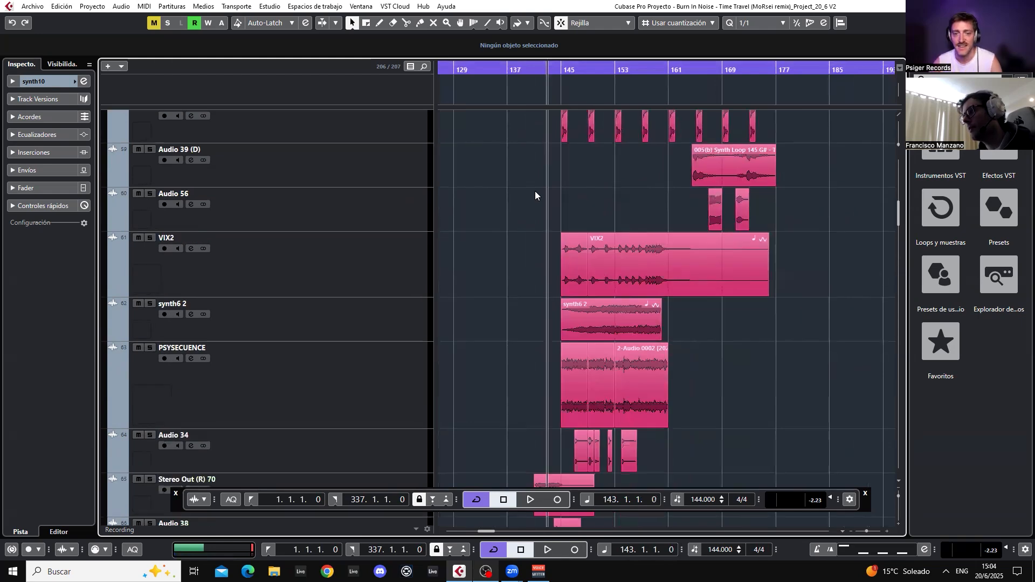
scroll(535, 194, up, 3)
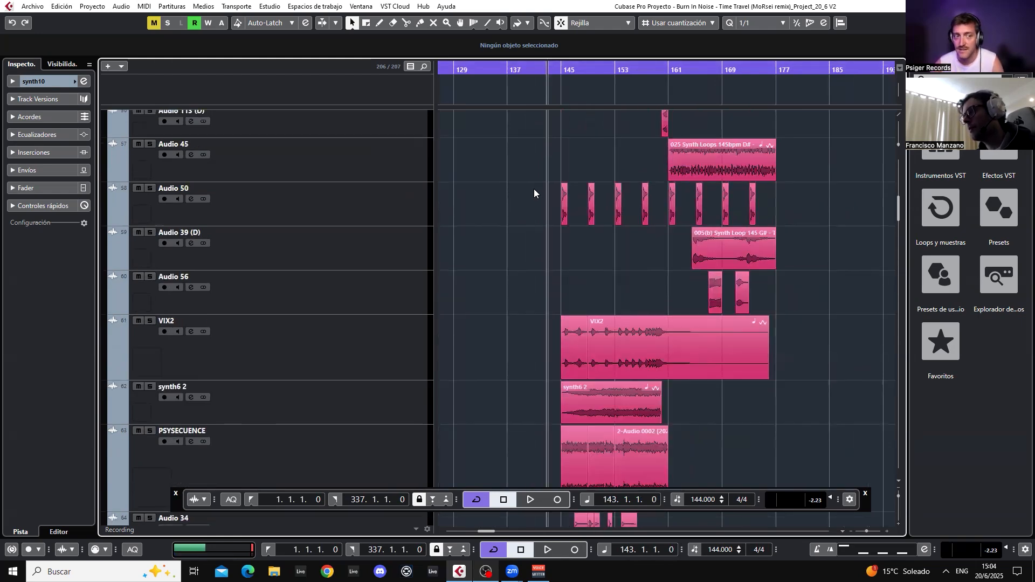
scroll(533, 189, up, 3)
scroll(534, 189, down, 3)
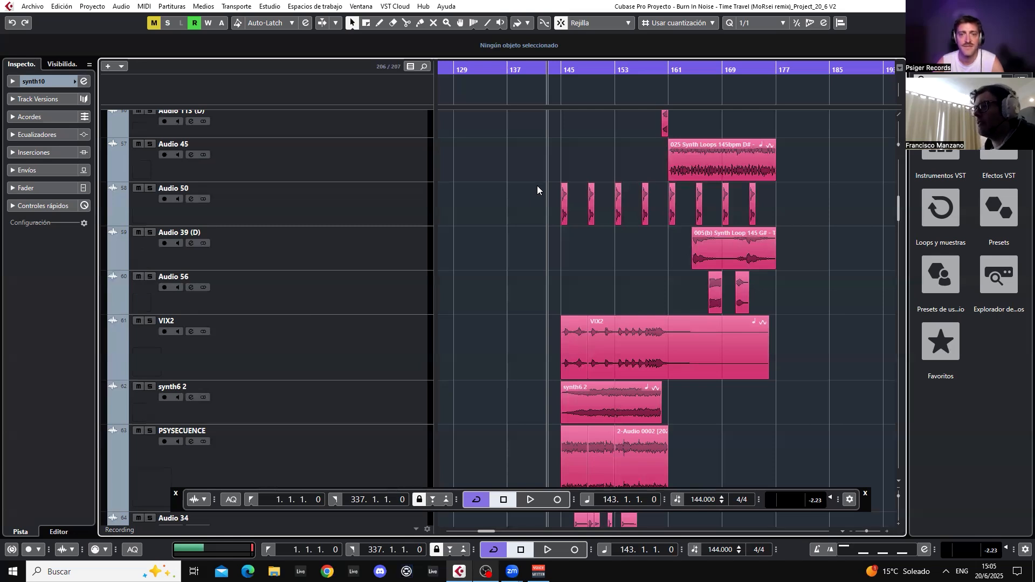
Examine the Audio 50 phrase by marking the range from bar 145 to 149 with the Range Selection tool, and return to Object Selection.
click(557, 74)
drag(557, 74, 557, 77)
right_click(553, 122)
click(579, 130)
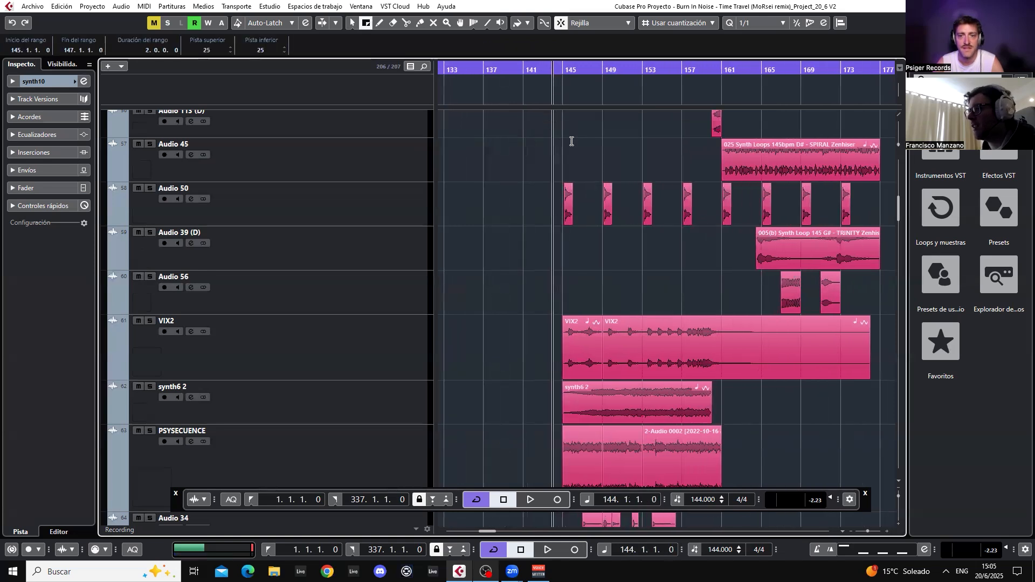
drag(561, 188, 601, 189)
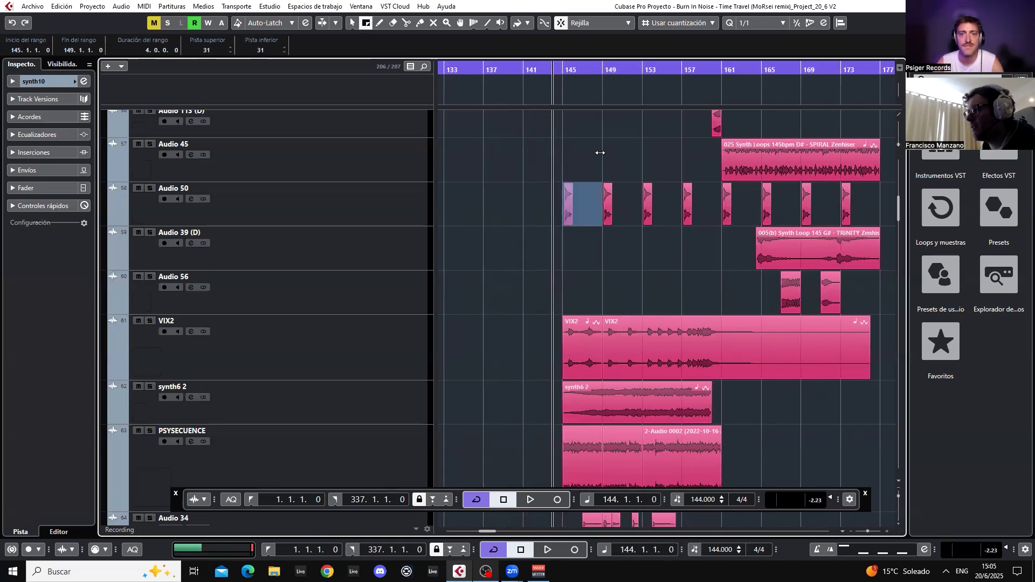
right_click(570, 144)
click(581, 150)
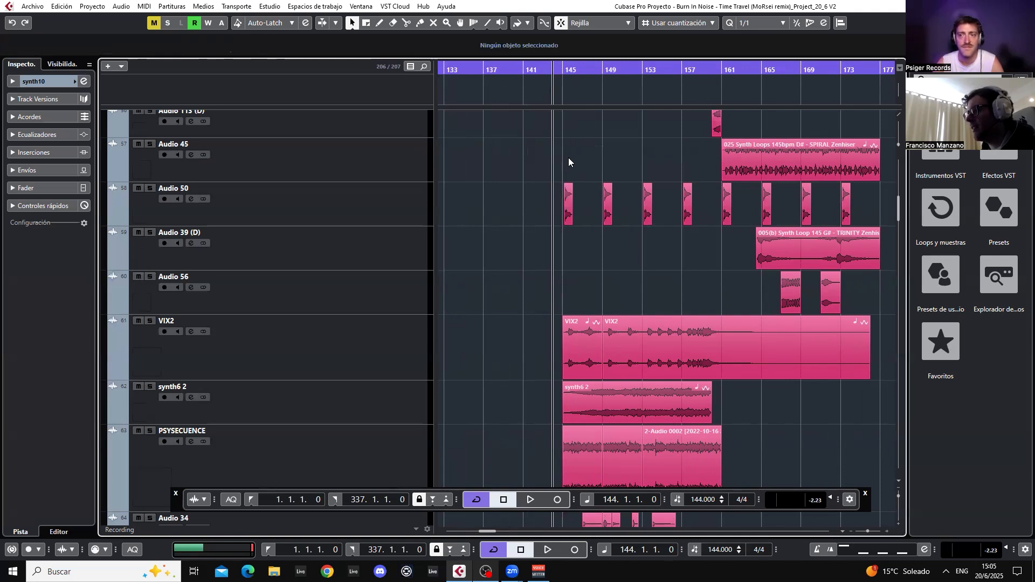
right_click(569, 159)
click(579, 156)
right_click(584, 156)
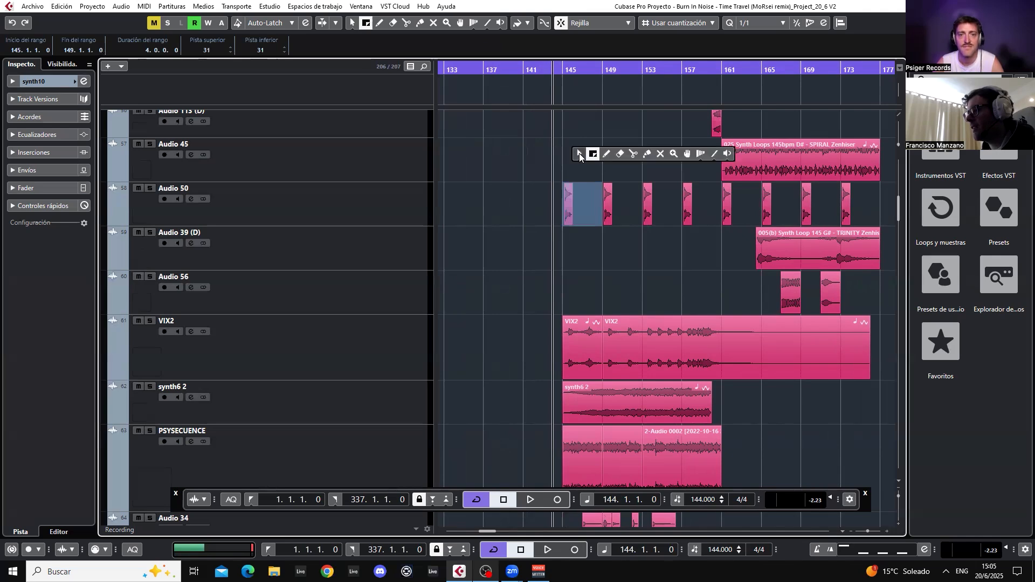
click(579, 154)
scroll(566, 163, down, 2)
scroll(567, 163, up, 2)
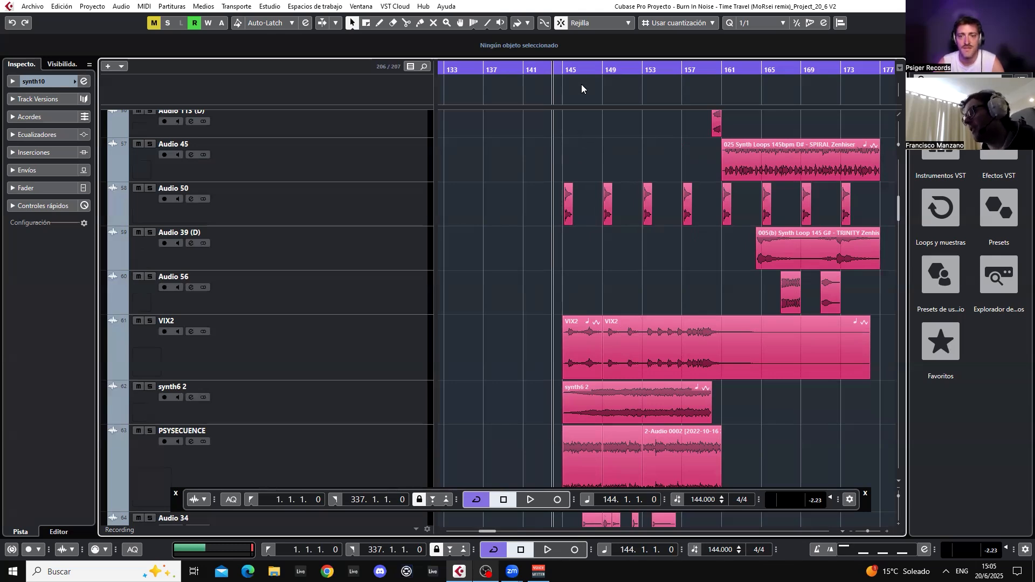
Set the playback position to bar 145 and move the Audio 50 track directly above the VIX2 track.
drag(561, 68, 390, 290)
scroll(547, 230, down, 2)
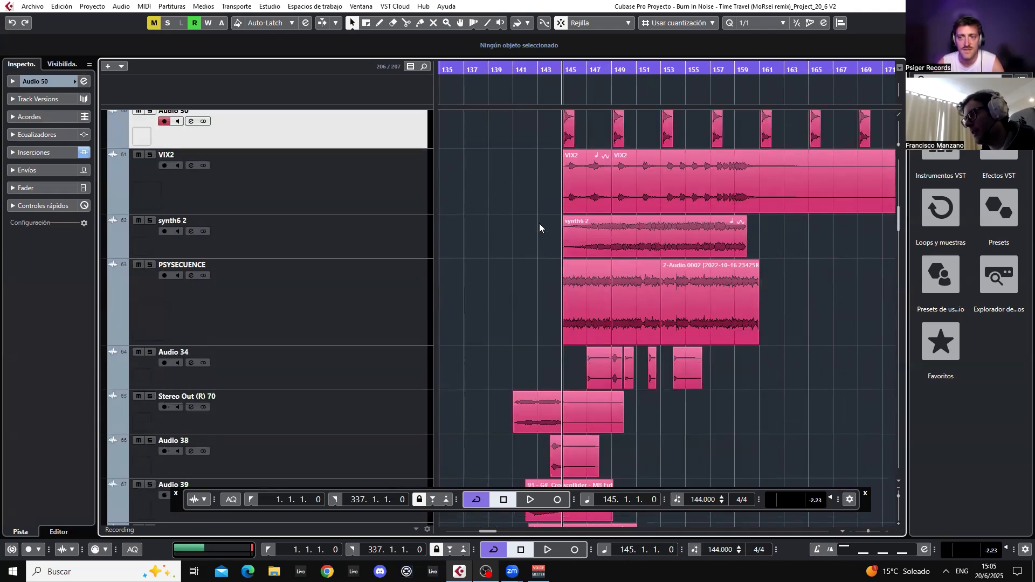
drag(521, 156, 787, 218)
click(535, 156)
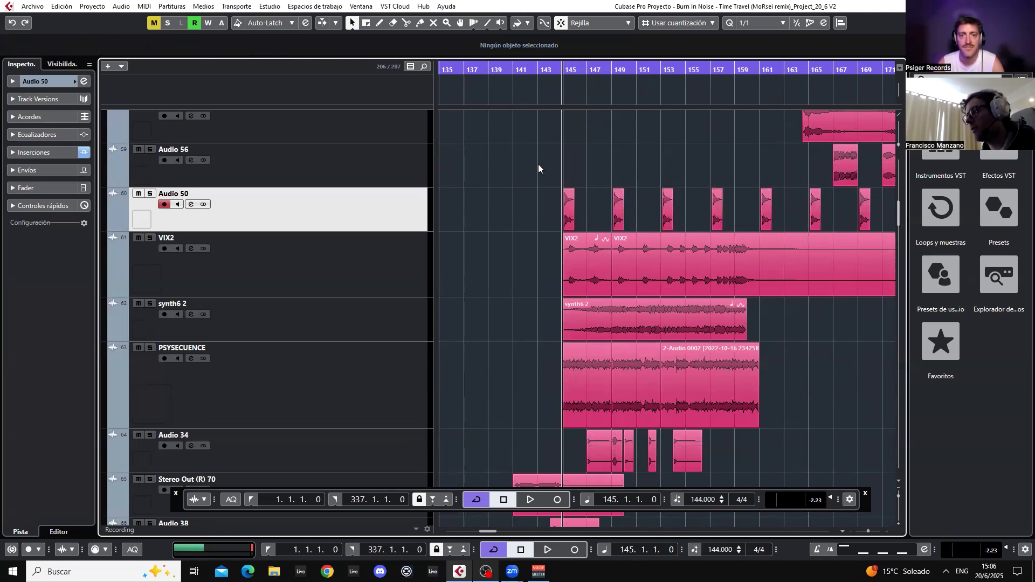
Compare the phrase from bar 145 to 149 on Audio 50 with the VIX2 clip and the first PSYSECUENCE clip.
right_click(609, 198)
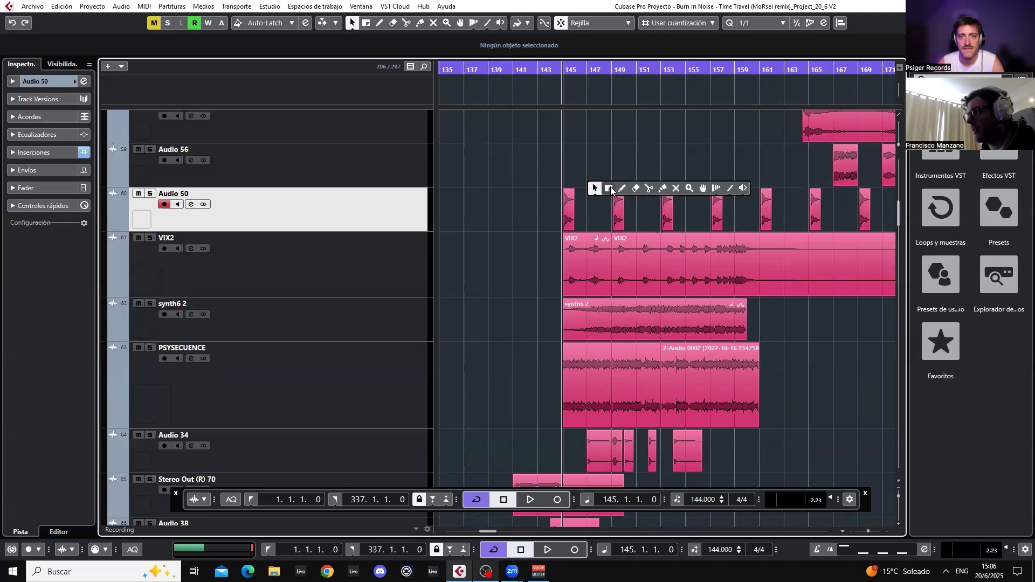
click(608, 190)
drag(609, 190, 559, 204)
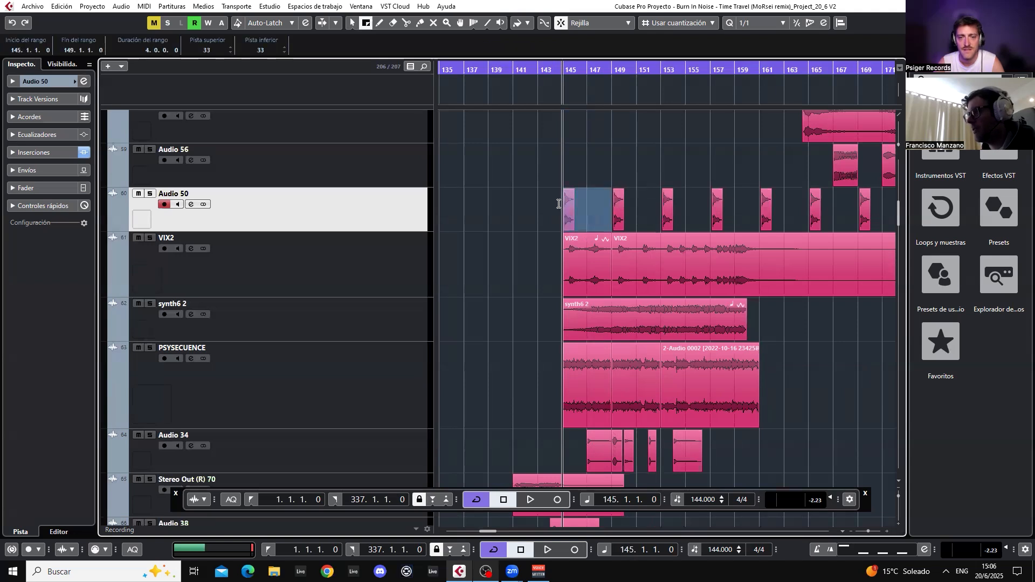
key(1)
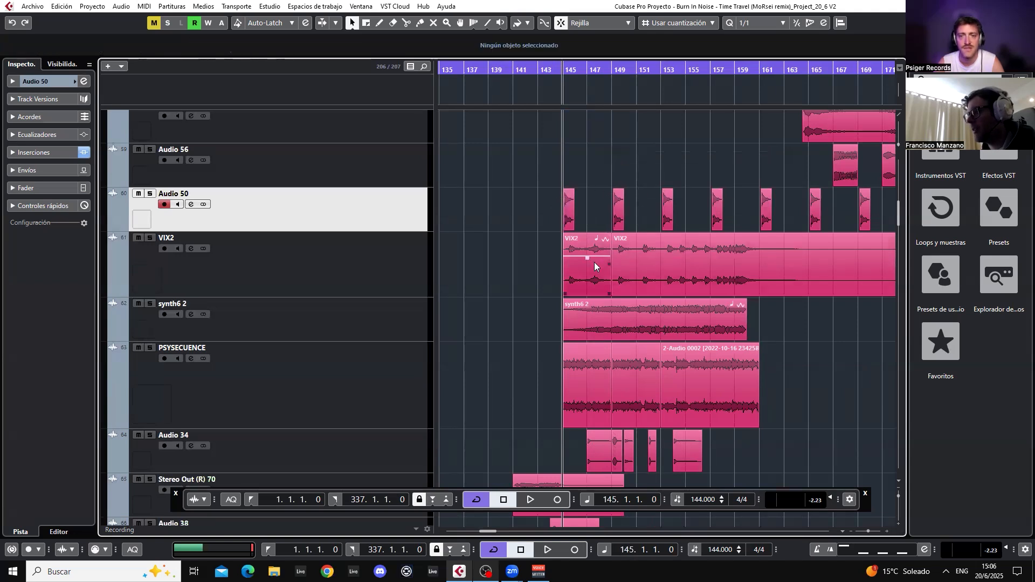
scroll(590, 374, down, 2)
scroll(585, 377, up, 2)
click(581, 357)
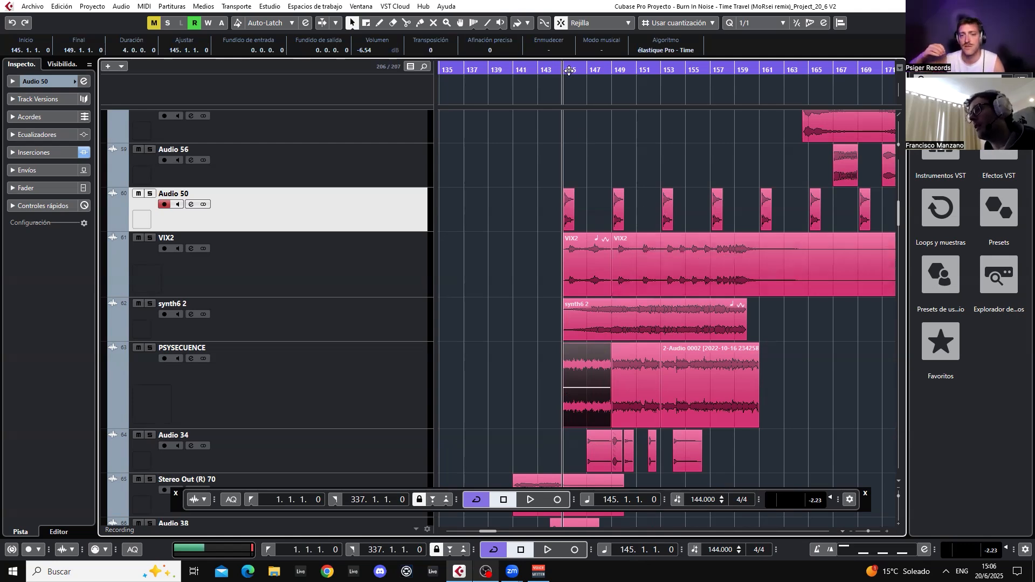
drag(567, 71, 557, 101)
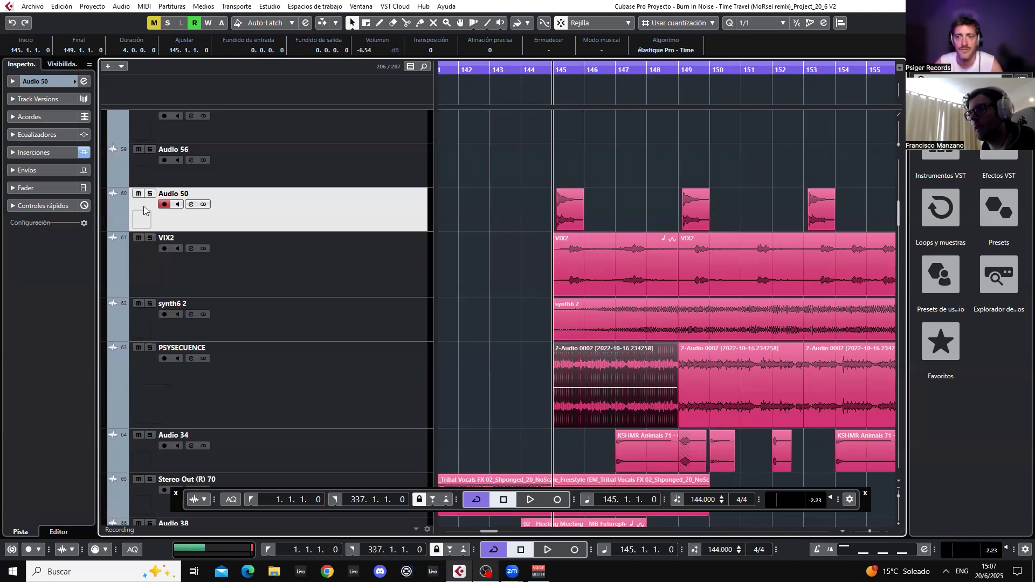
Play Audio 50, VIX2 and PSYSECUENCE soloed together from bar 145 to nearly bar 149, and clear their solos.
click(151, 194)
click(150, 238)
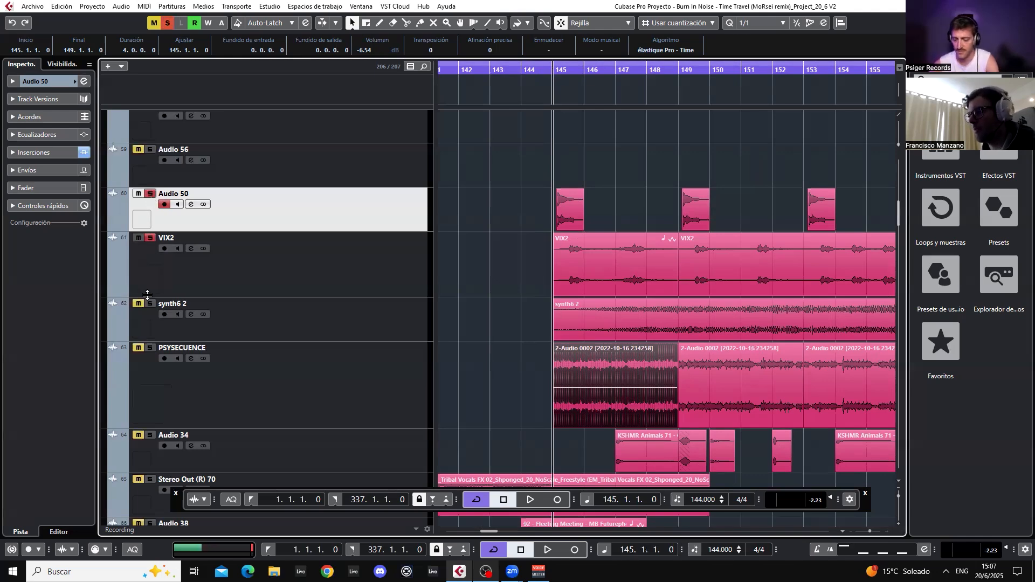
click(150, 348)
key(space)
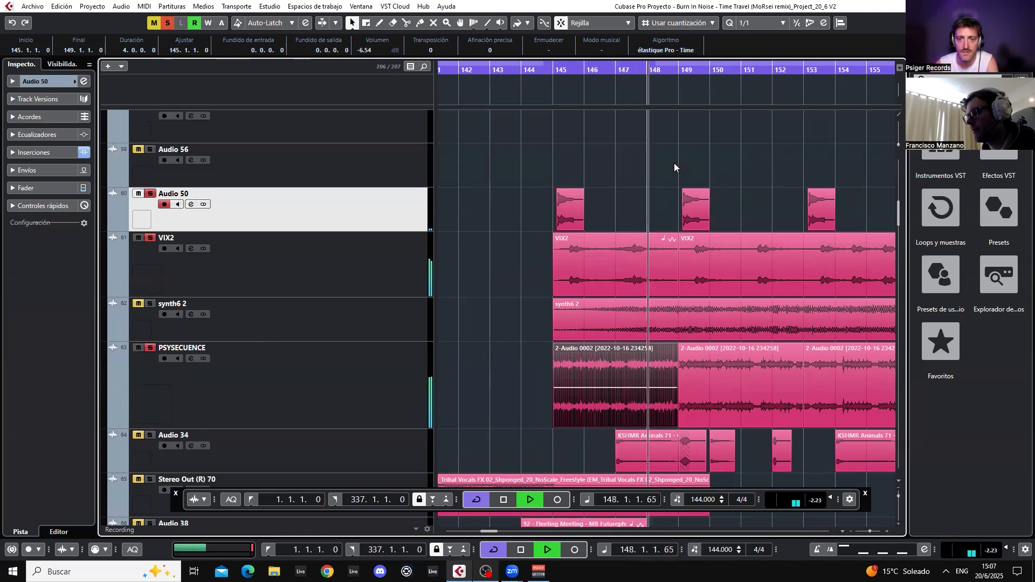
key(space)
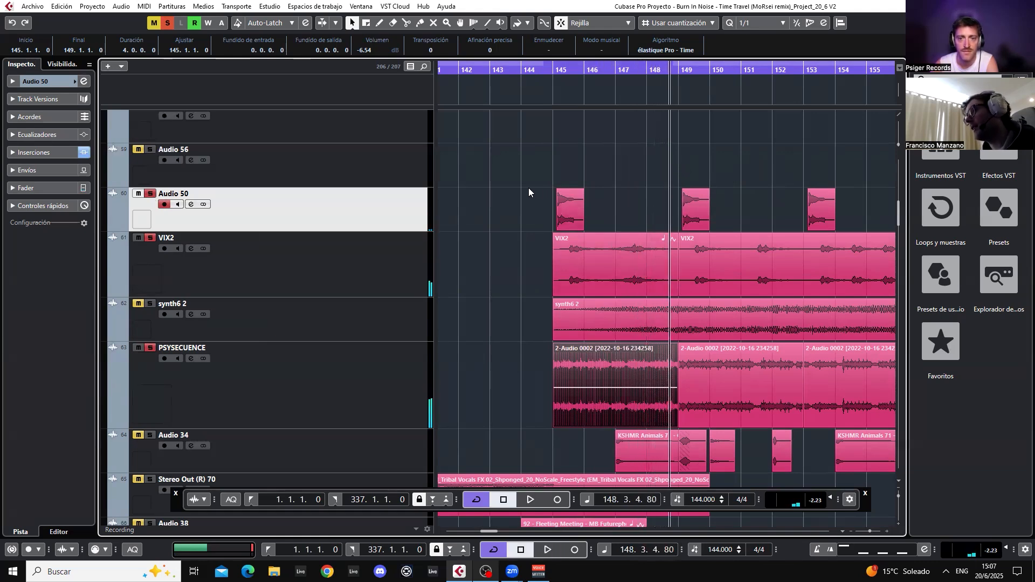
drag(507, 184, 556, 248)
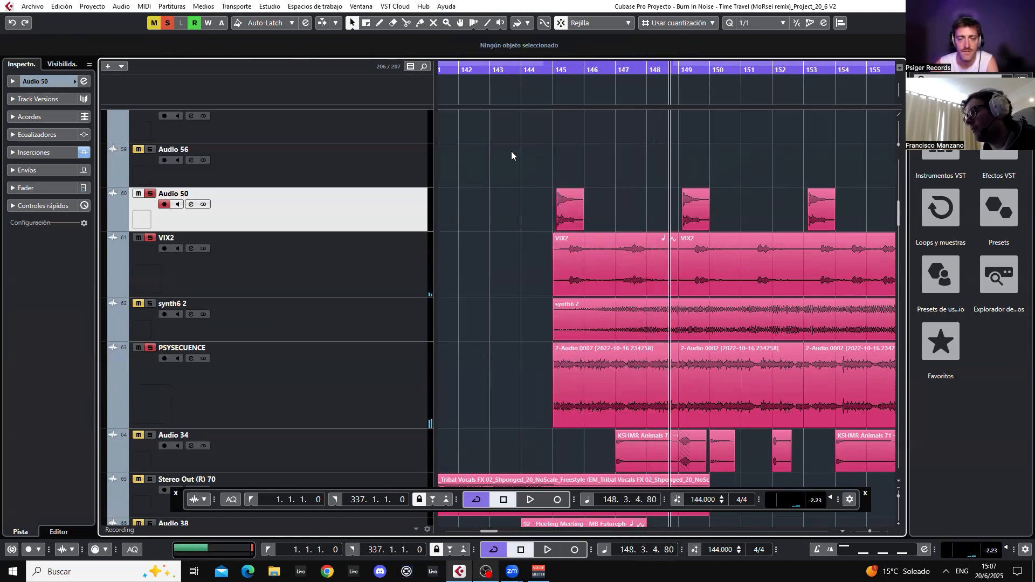
click(150, 348)
click(151, 238)
click(150, 194)
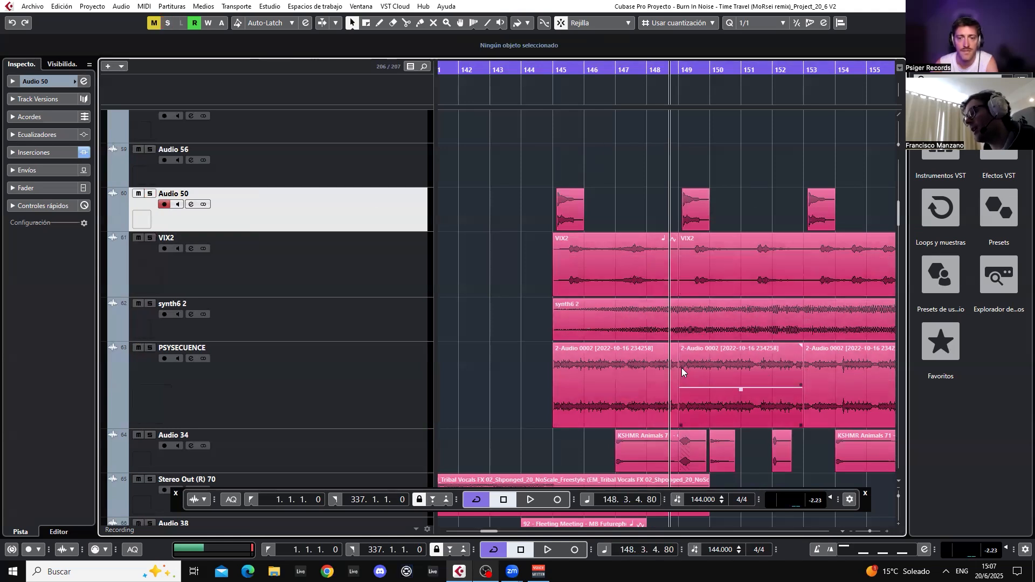
Compare the full mix up to about bar 154 with the Audio 34 track muted and with it unmuted.
click(138, 435)
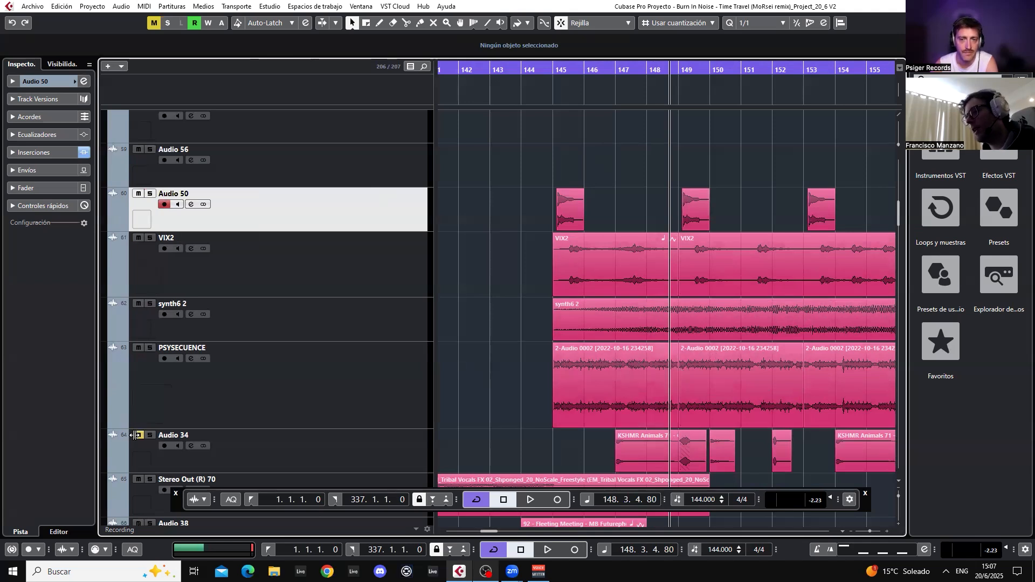
click(535, 69)
key(space)
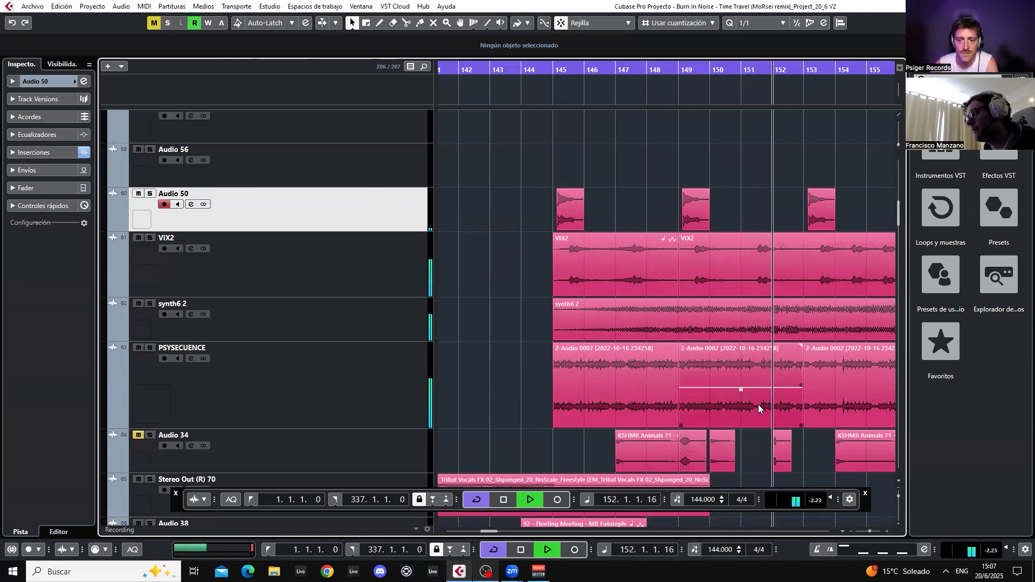
key(space)
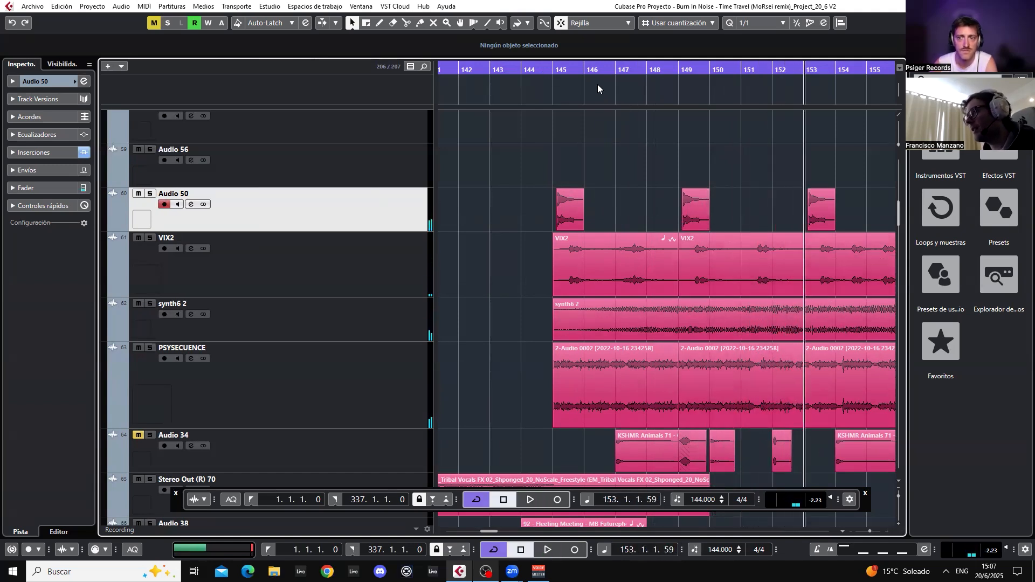
click(597, 69)
key(space)
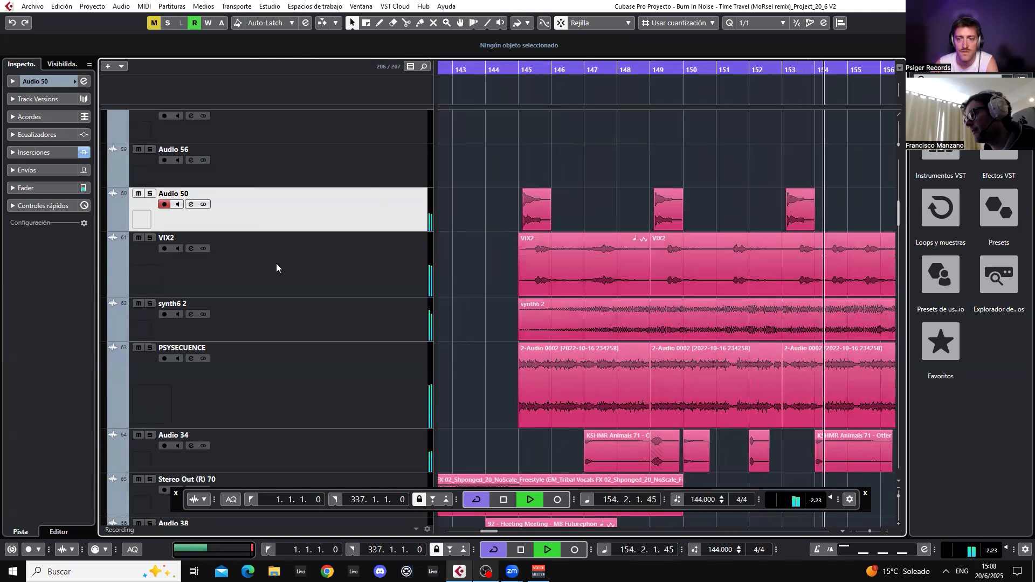
key(space)
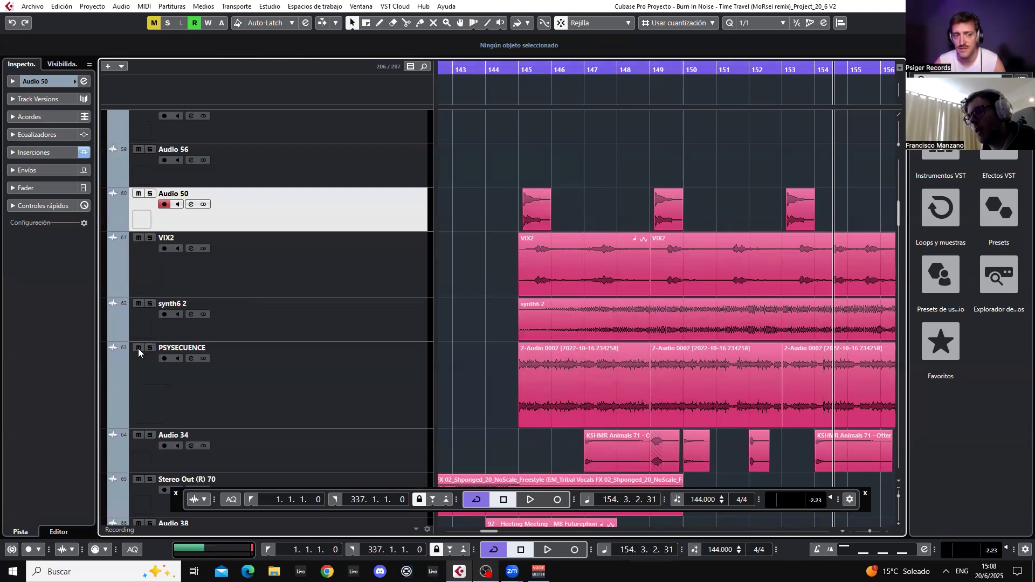
Listen up to about bar 155 with Audio 50, VIX2, synth6 2 and PSYSECUENCE muted, and unmute the layers.
drag(138, 349, 141, 196)
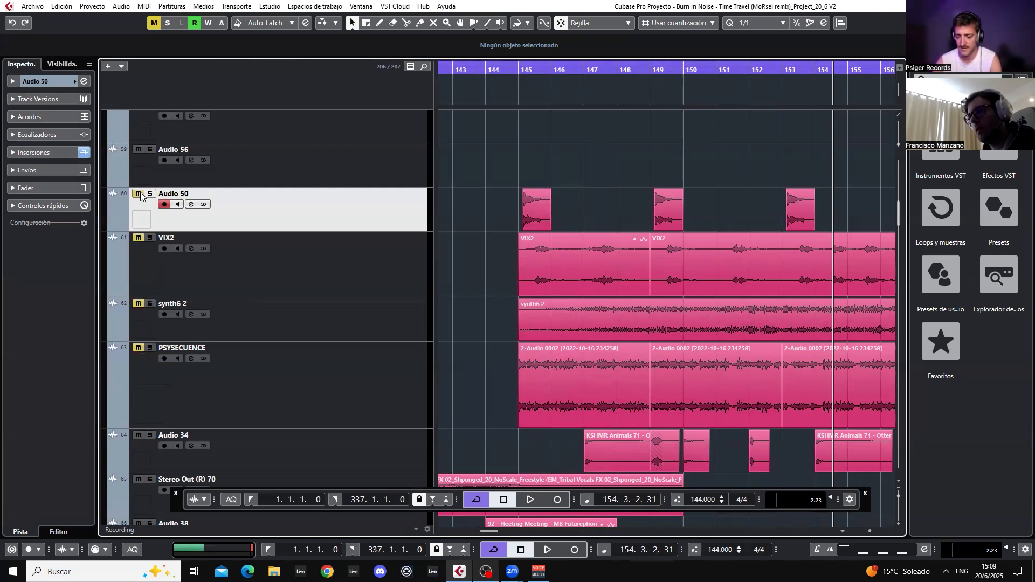
click(541, 67)
key(space)
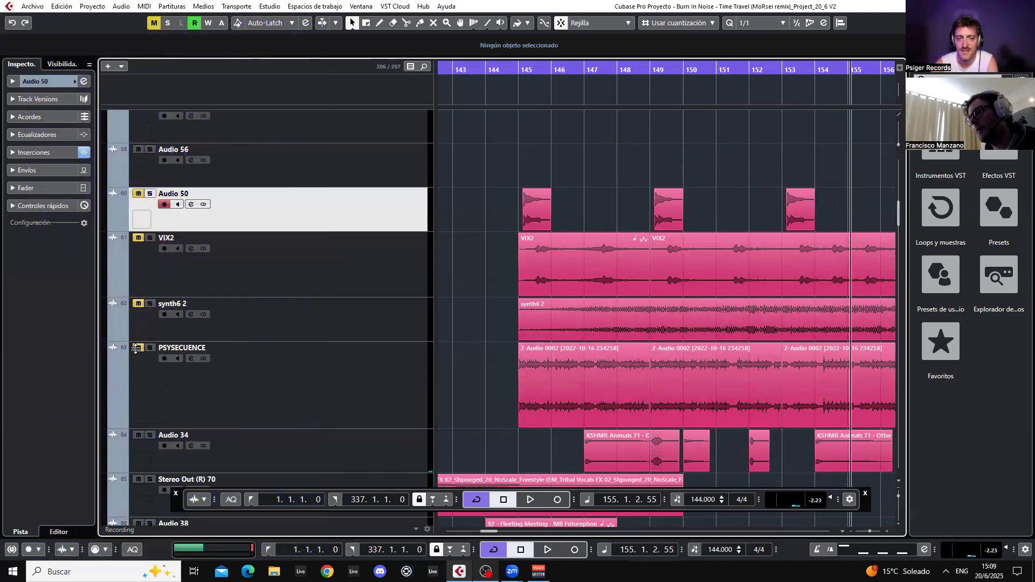
click(138, 304)
click(138, 238)
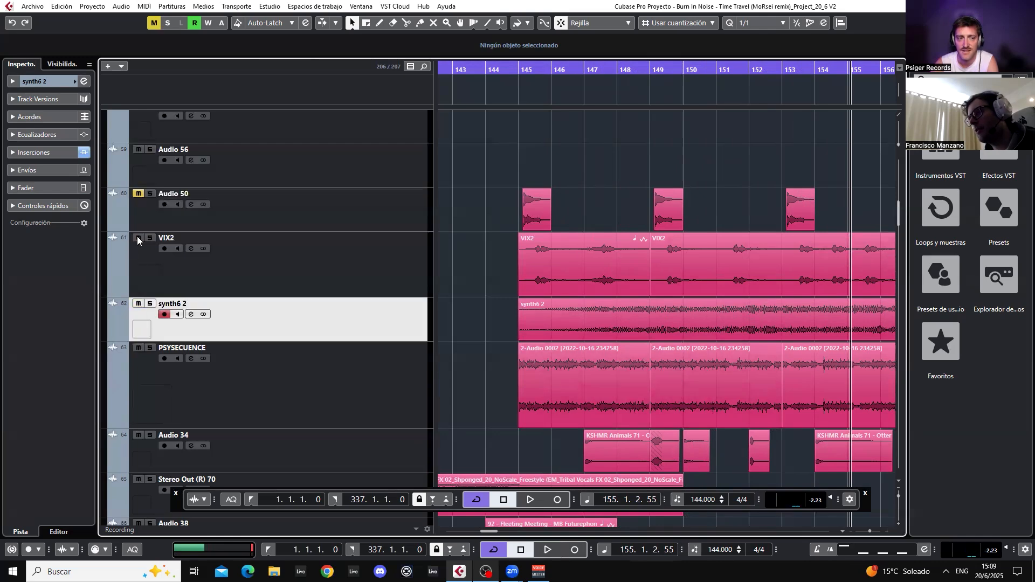
Inspect the contents of the ATMOSPADS folder around bar 145 and return to the SYNTHS tracks.
scroll(738, 297, up, 20)
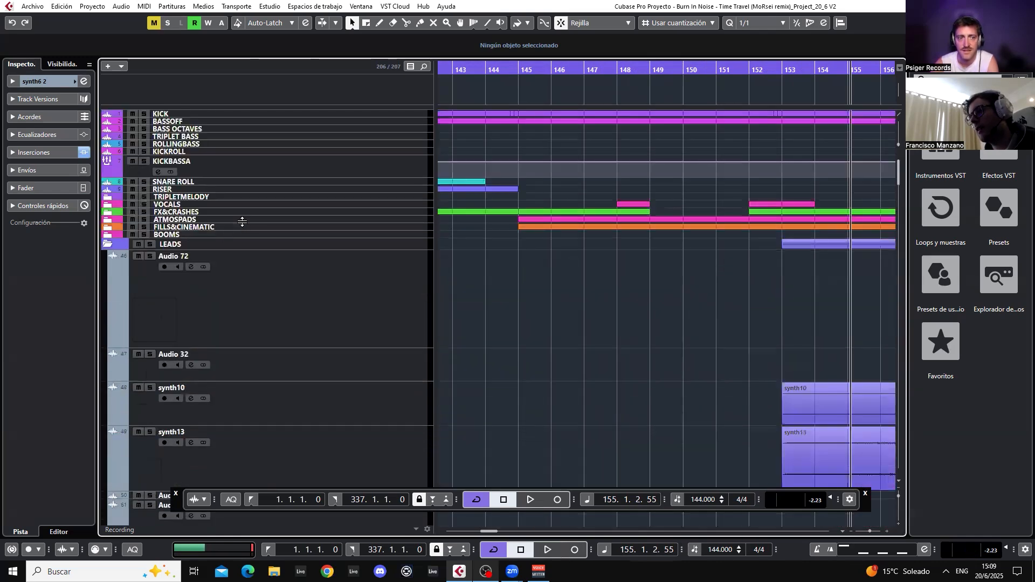
click(238, 220)
click(108, 221)
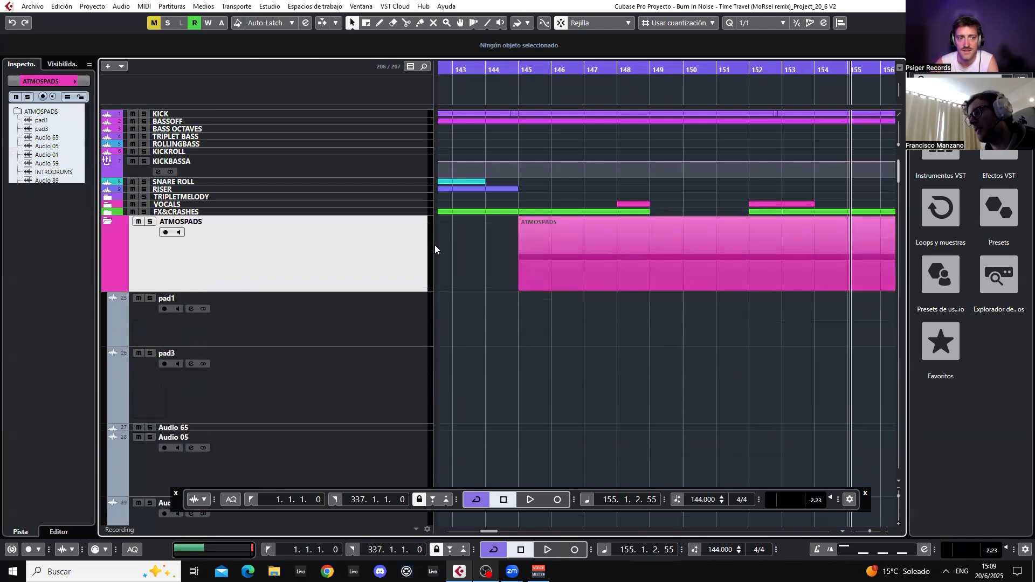
scroll(663, 287, down, 3)
scroll(576, 344, up, 3)
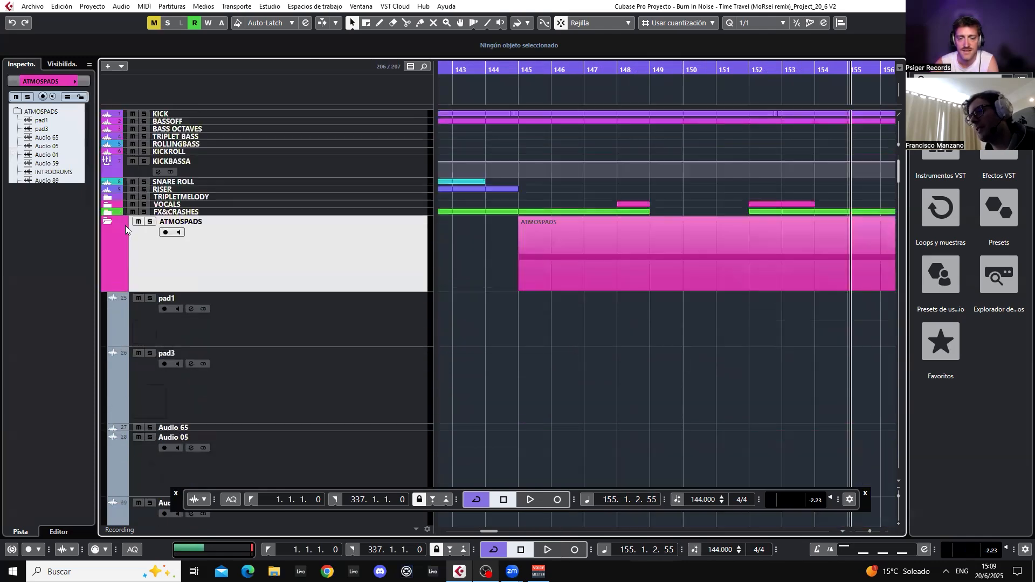
scroll(590, 228, down, 12)
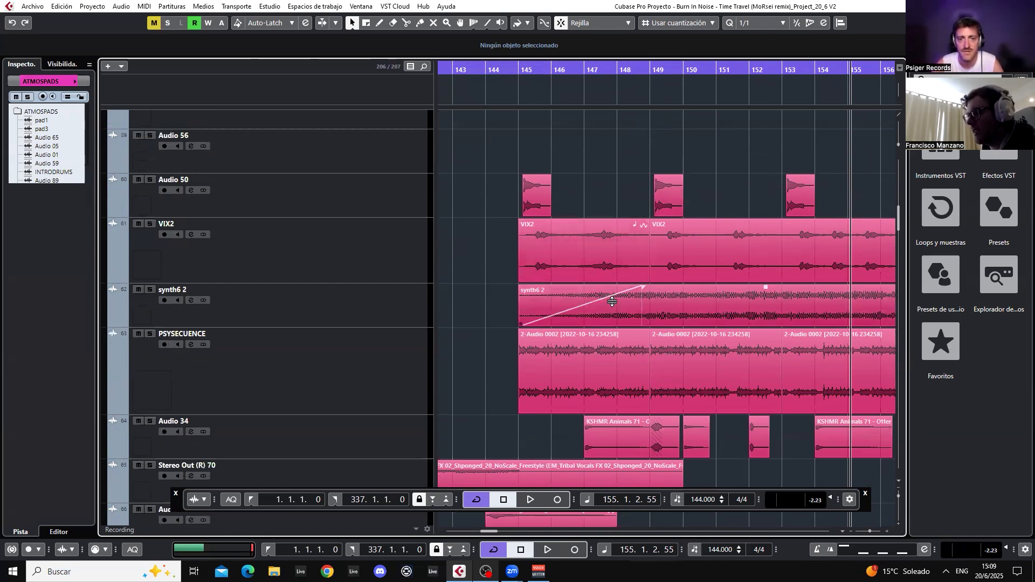
Examine the Audio 34 clips between bars 147 and 156 against the layers above, and return the playback position to bar 145.
drag(550, 430, 865, 435)
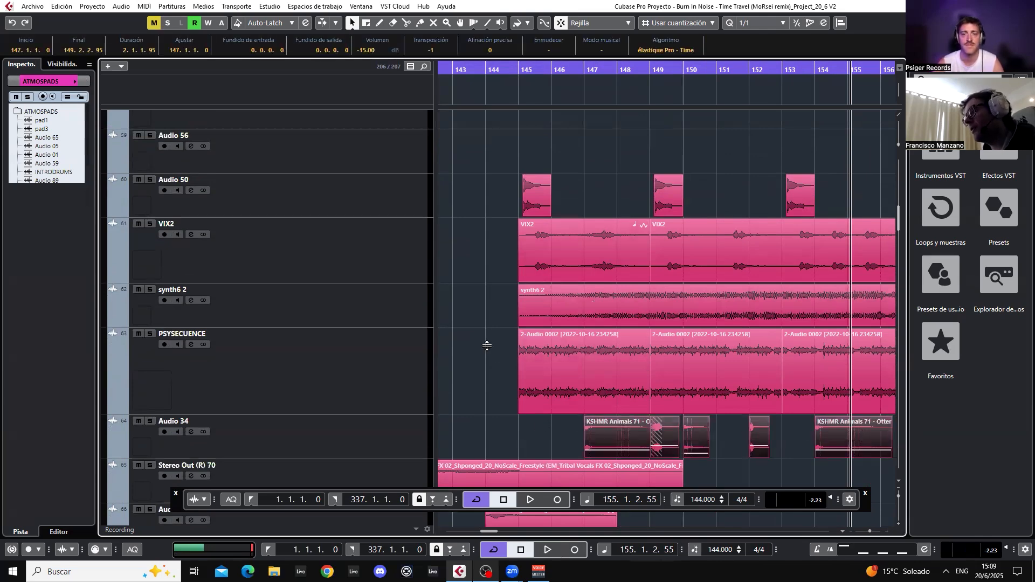
click(495, 366)
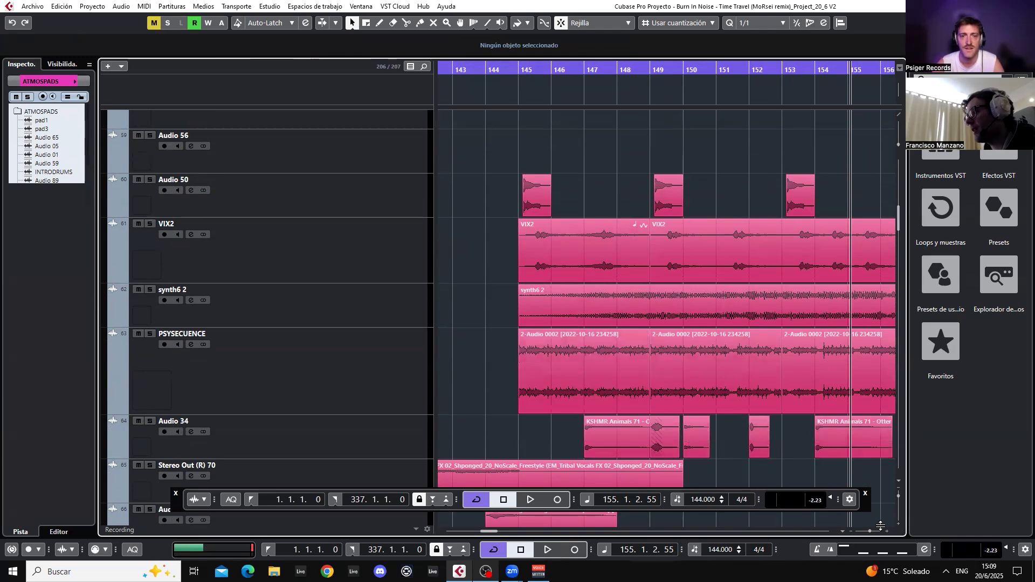
drag(870, 532, 868, 532)
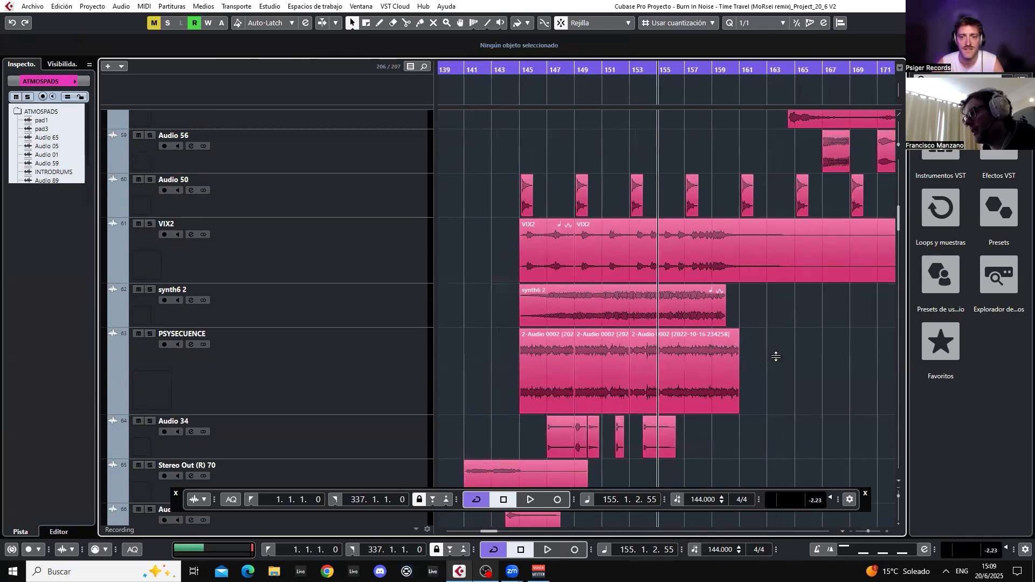
drag(519, 68, 519, 74)
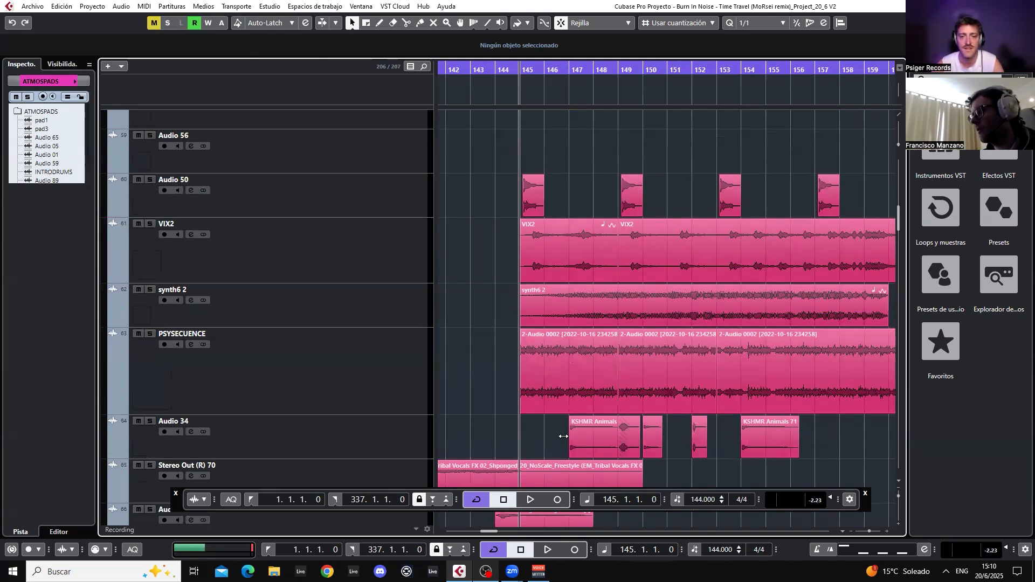
Set the grid quantize to 1/8 and select the first Audio 50 clip in bar 145.
key(g)
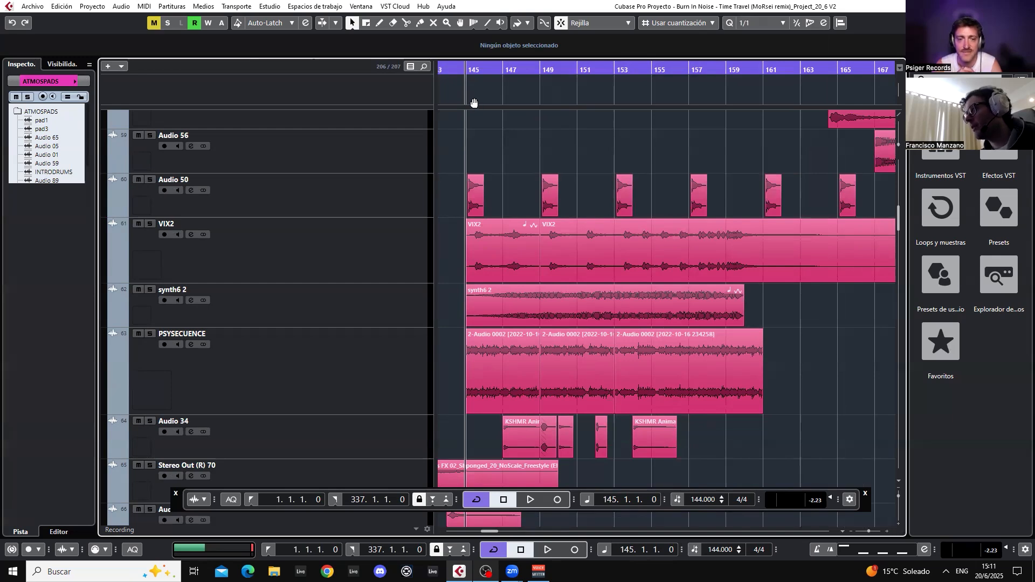
click(464, 79)
drag(464, 79, 468, 106)
click(761, 22)
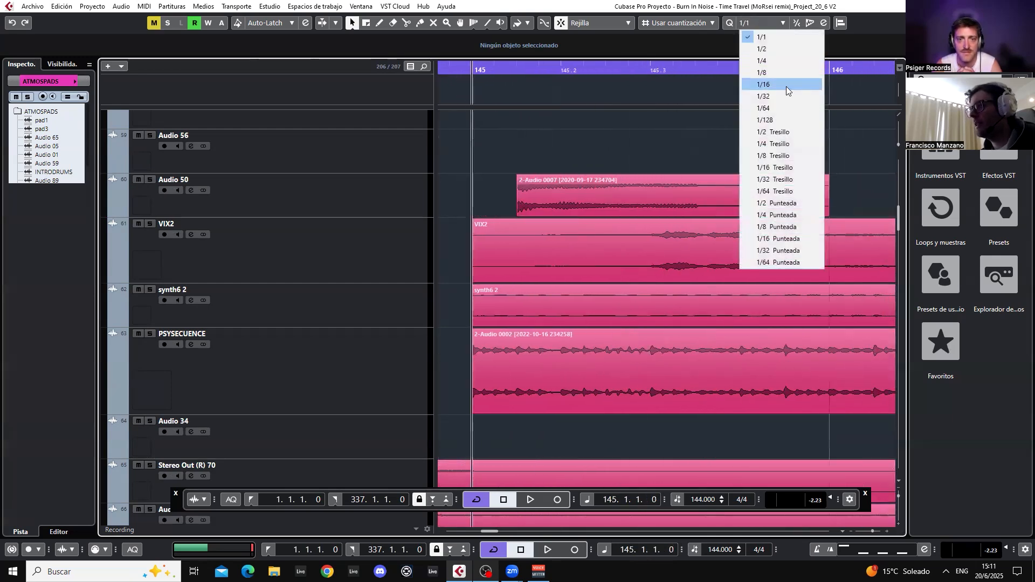
click(771, 73)
click(543, 189)
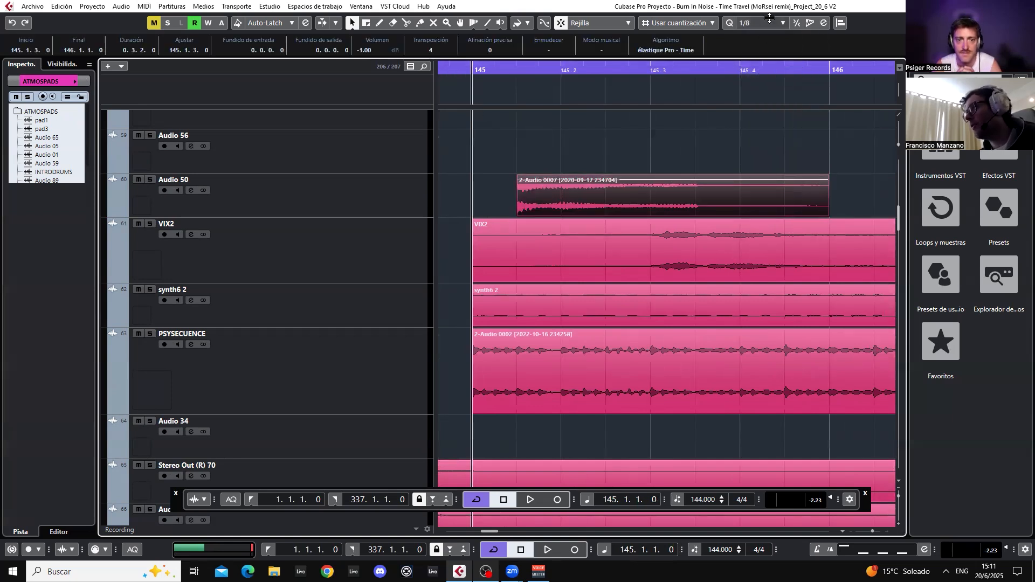
Examine how the first Audio 50 clip starts relative to the bar 145 line and the layers below it.
right_click(668, 127)
click(682, 135)
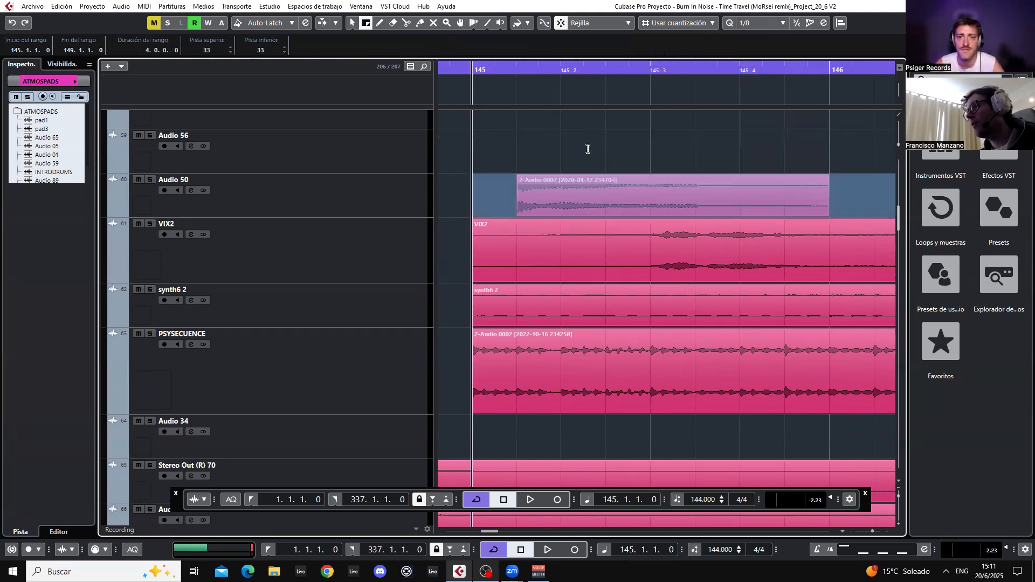
key(1)
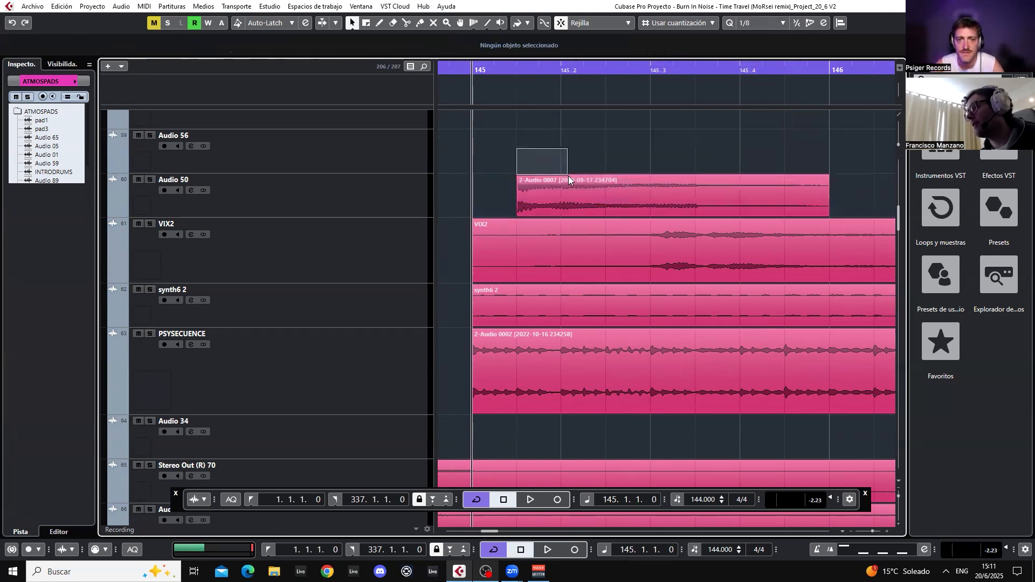
click(580, 200)
click(542, 152)
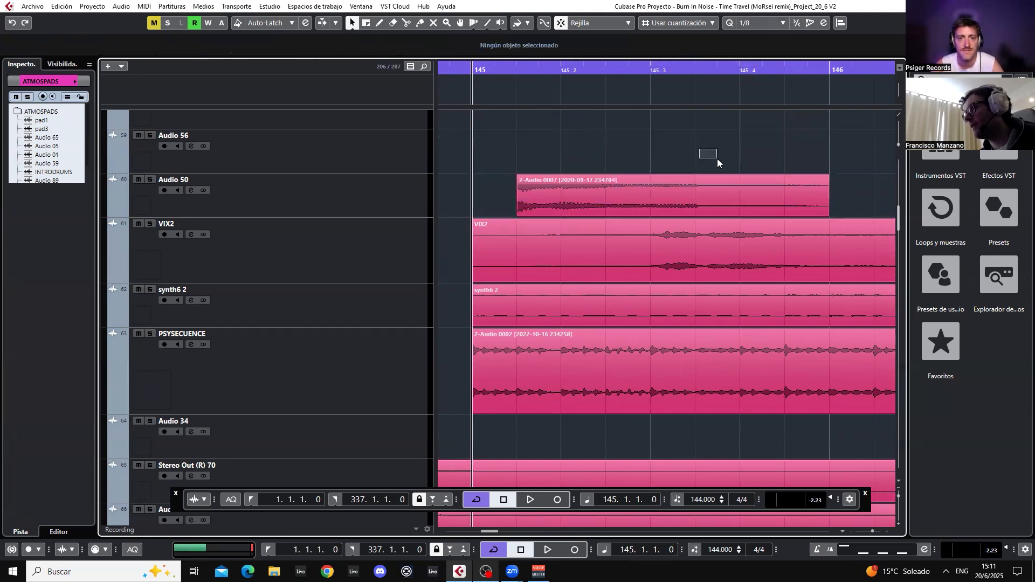
drag(718, 158, 728, 176)
click(732, 135)
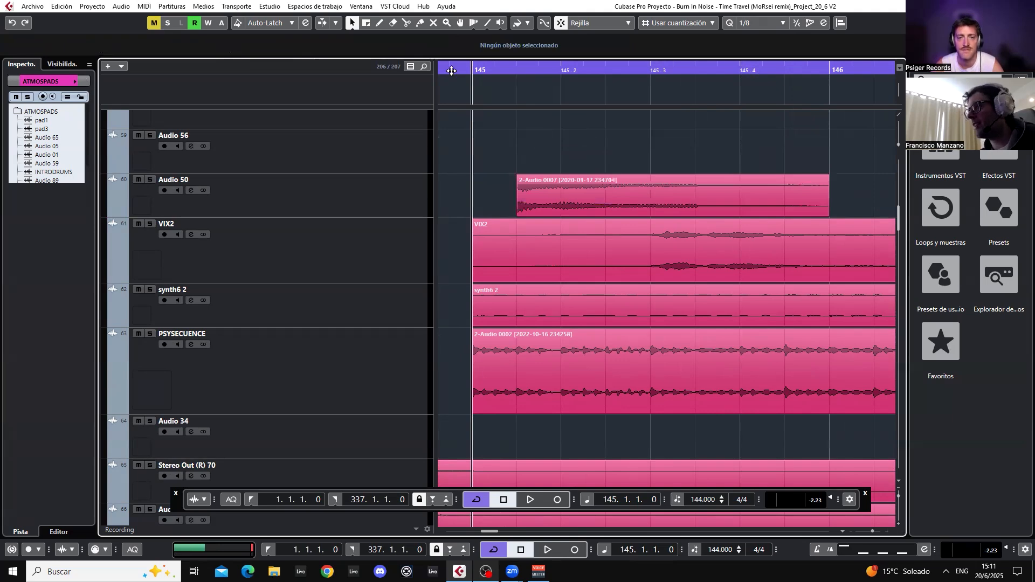
drag(452, 71, 480, 116)
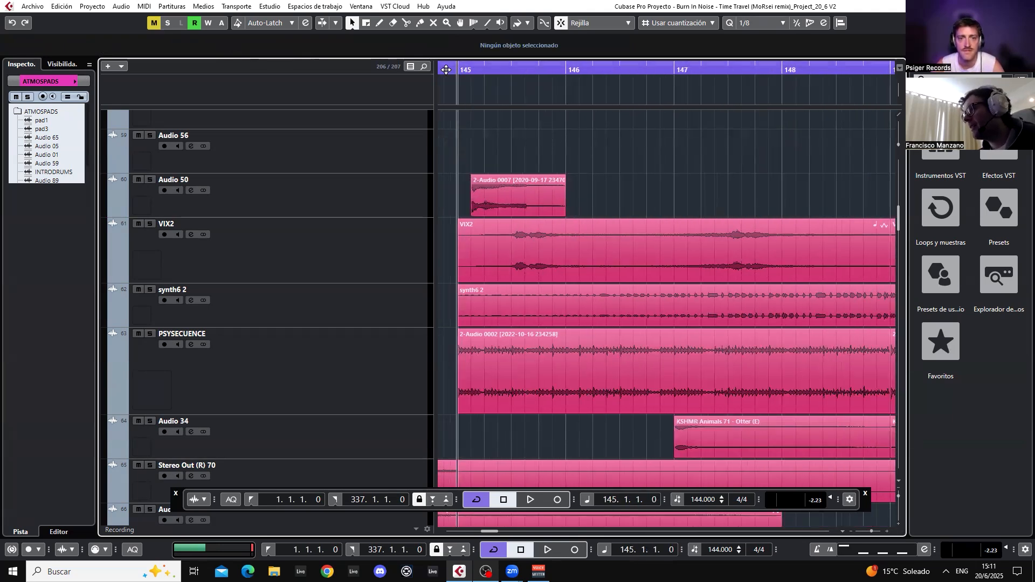
drag(447, 70, 508, 146)
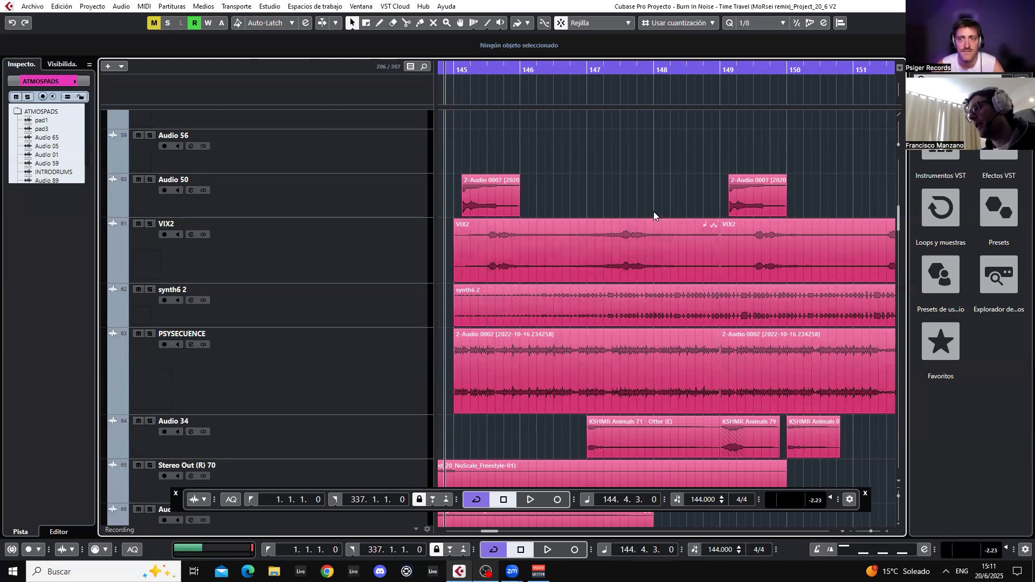
Set the grid quantize to 1/1, clear the marked range on Audio 50 and return the playback position to bar 145.
click(783, 23)
click(752, 34)
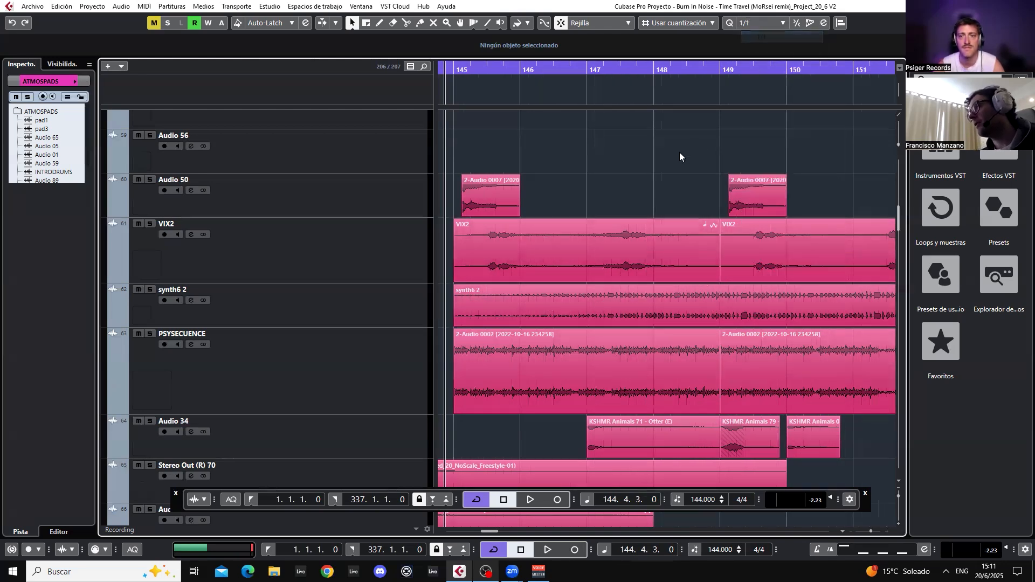
right_click(683, 150)
click(697, 151)
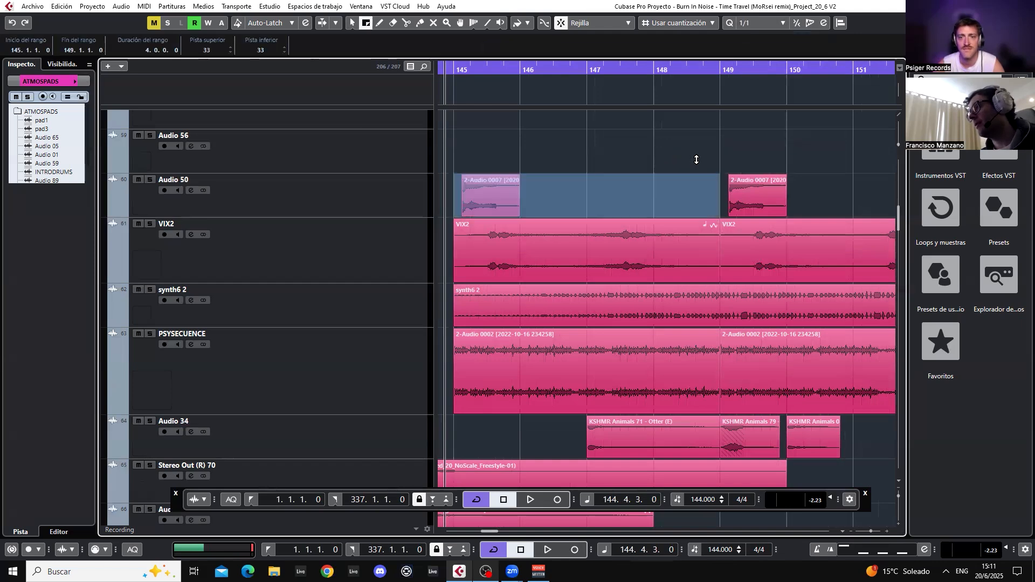
click(561, 193)
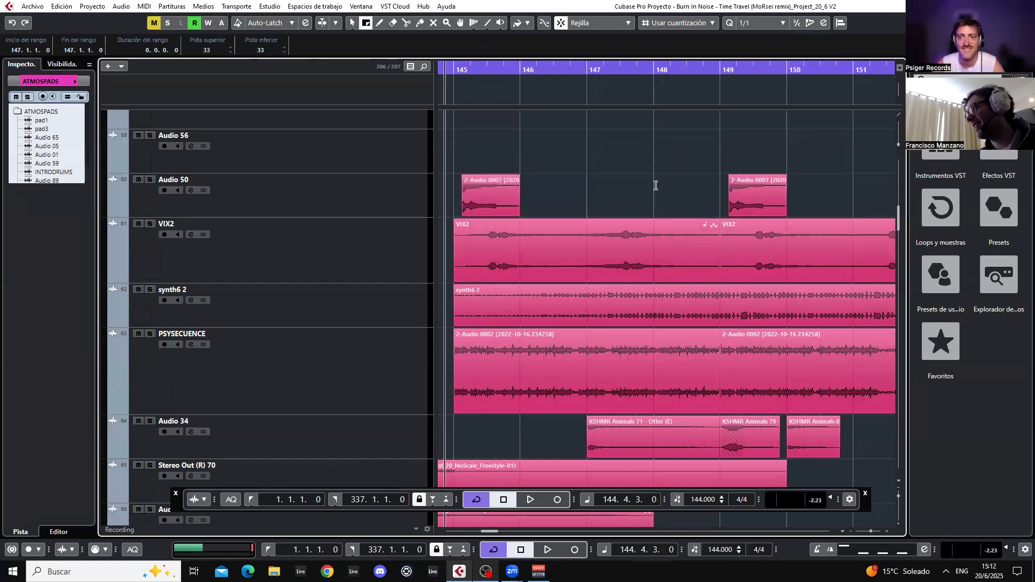
drag(452, 70, 453, 56)
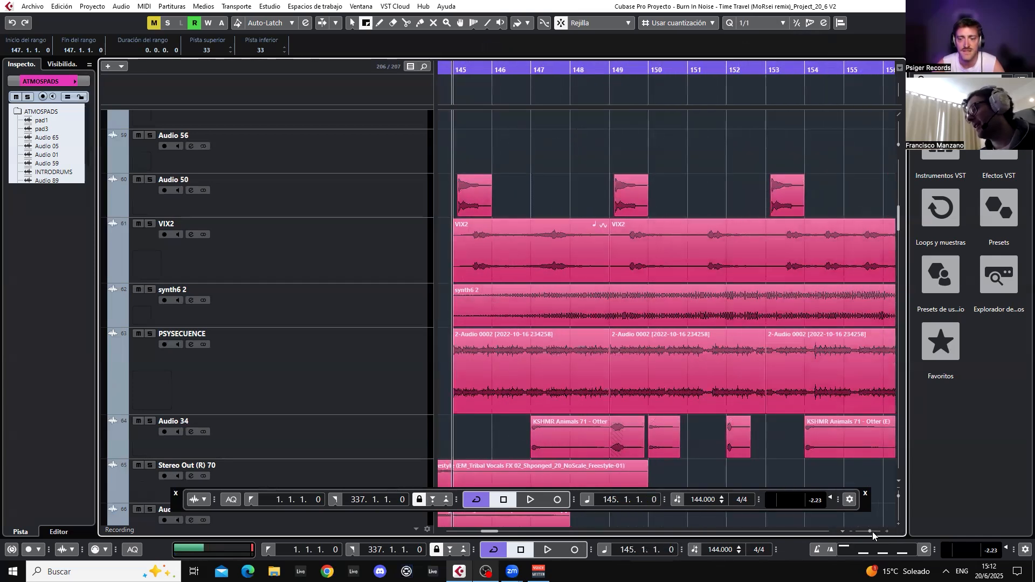
drag(872, 531, 870, 531)
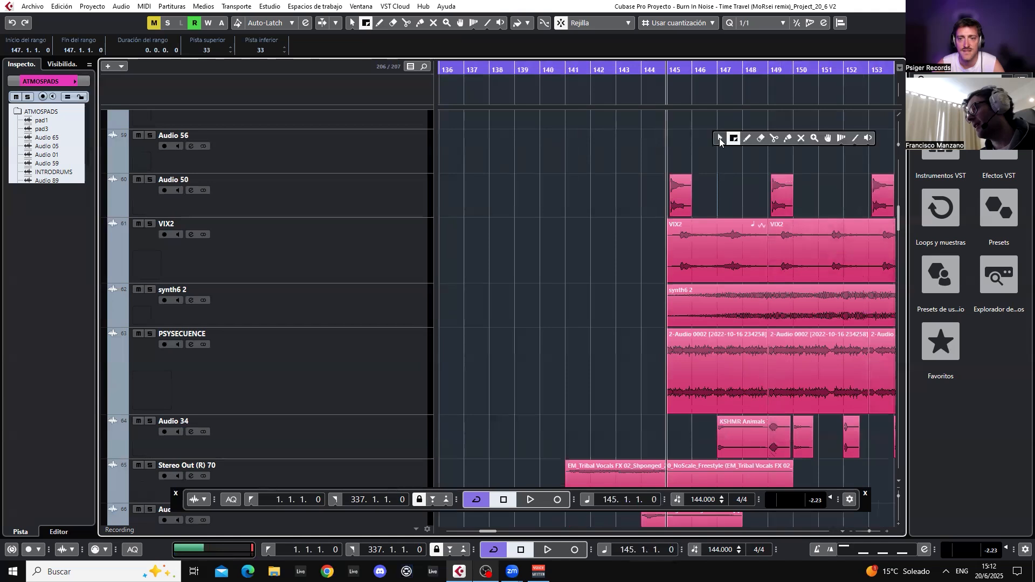
key(1)
drag(789, 146, 621, 147)
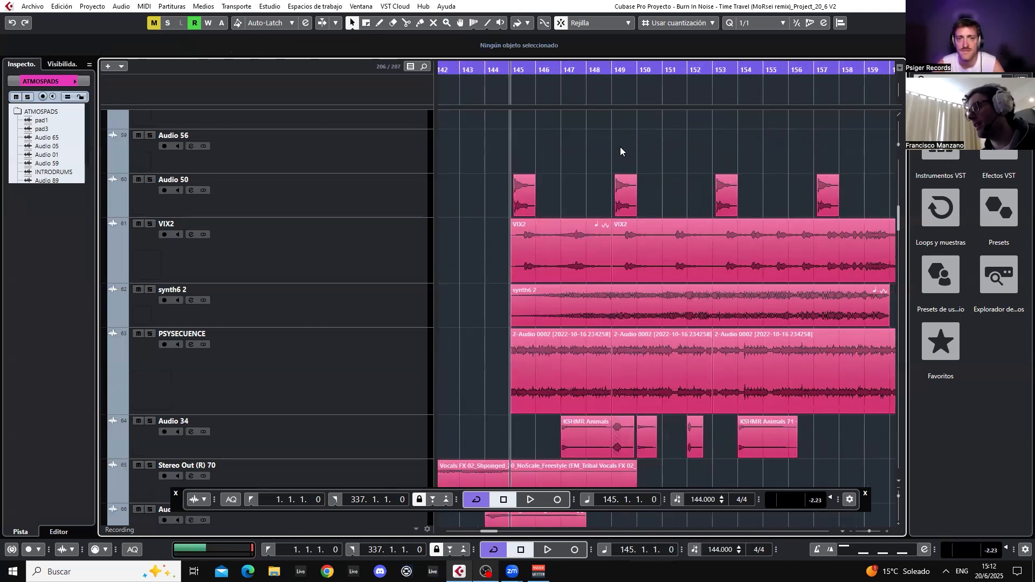
Try repeating the first Audio 50 clip every two bars by duplicating the range from bar 145 to 147 three times, and undo the copies.
right_click(610, 117)
click(619, 116)
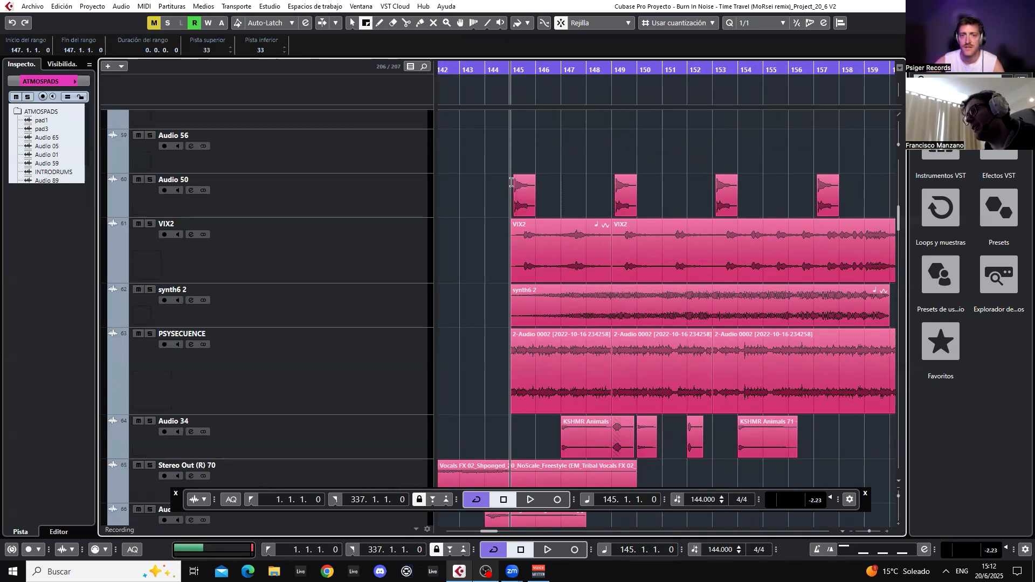
drag(514, 183, 572, 181)
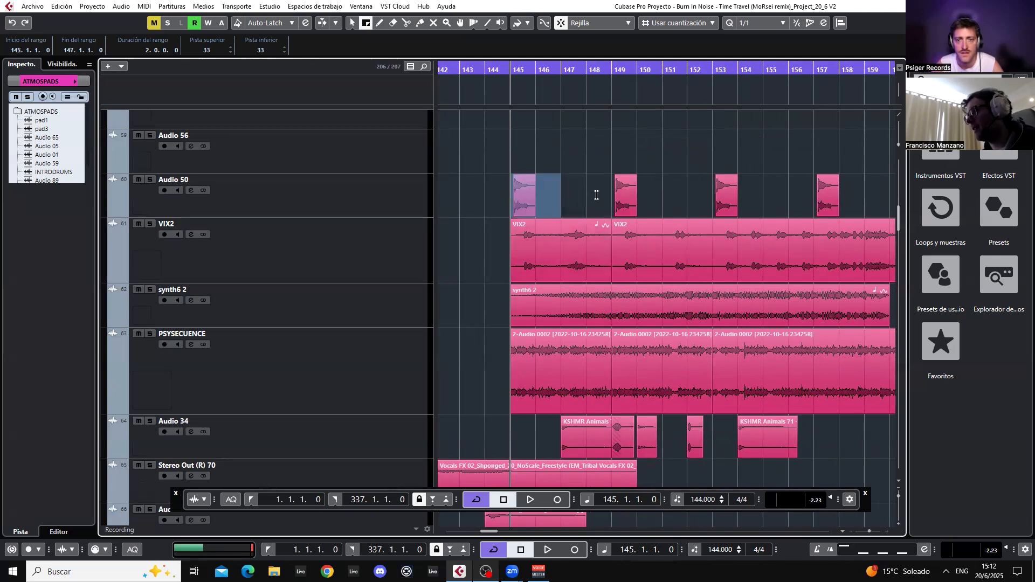
key(1)
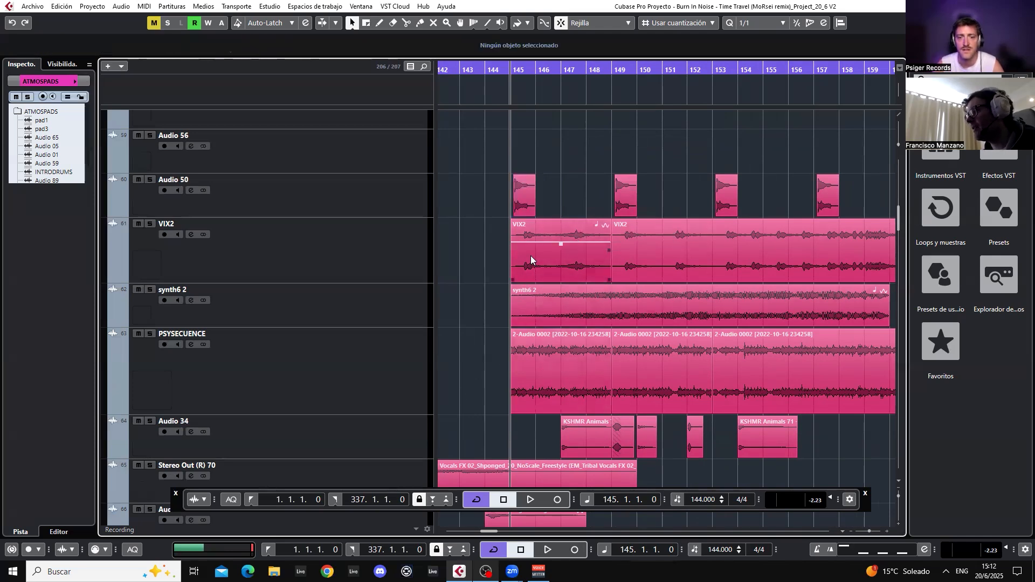
right_click(531, 180)
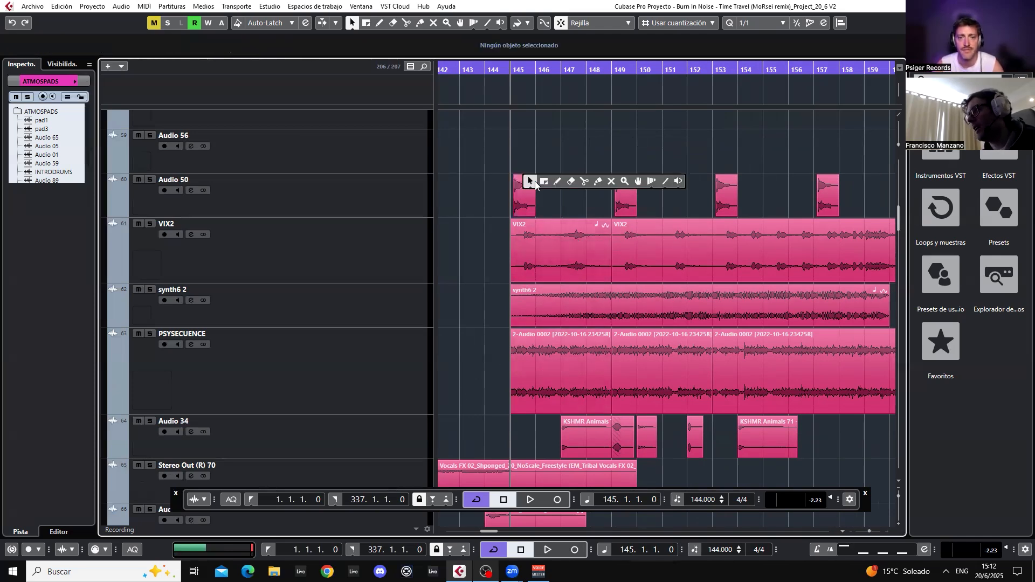
click(545, 180)
key(ctrl+d)
key(ctrl+d)
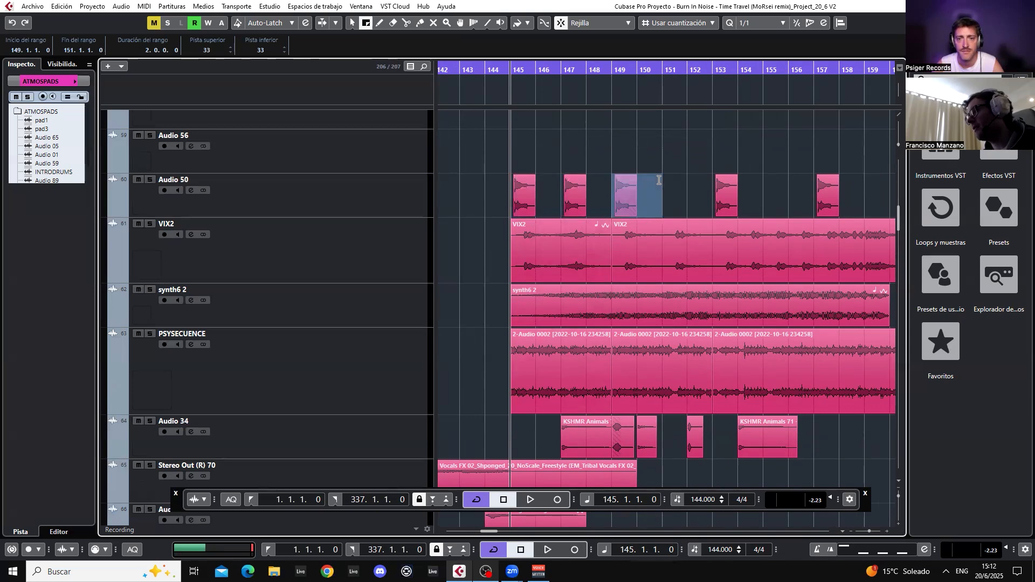
key(ctrl+d)
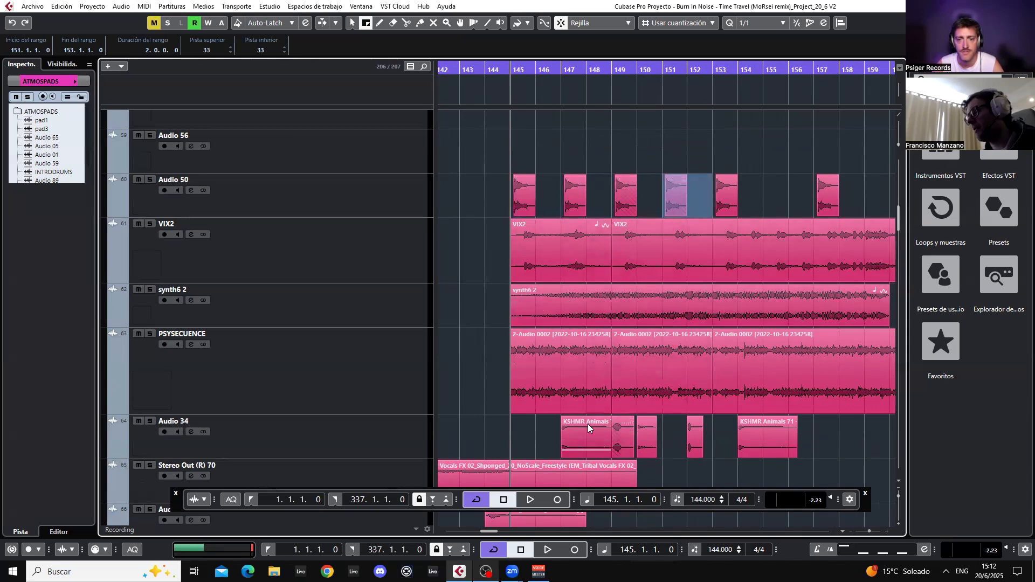
key(1)
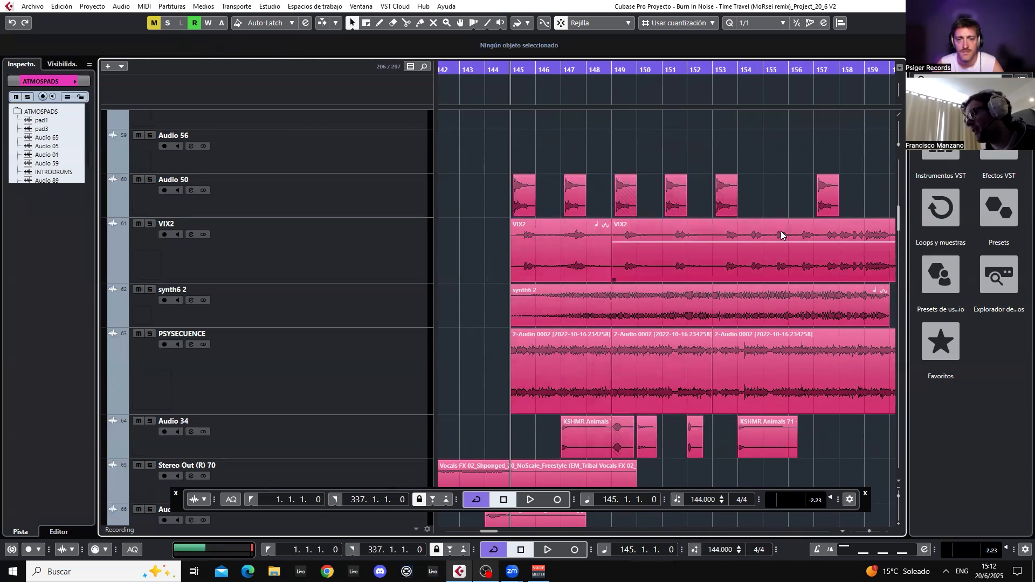
key(ctrl+z)
key(ctrl+z)
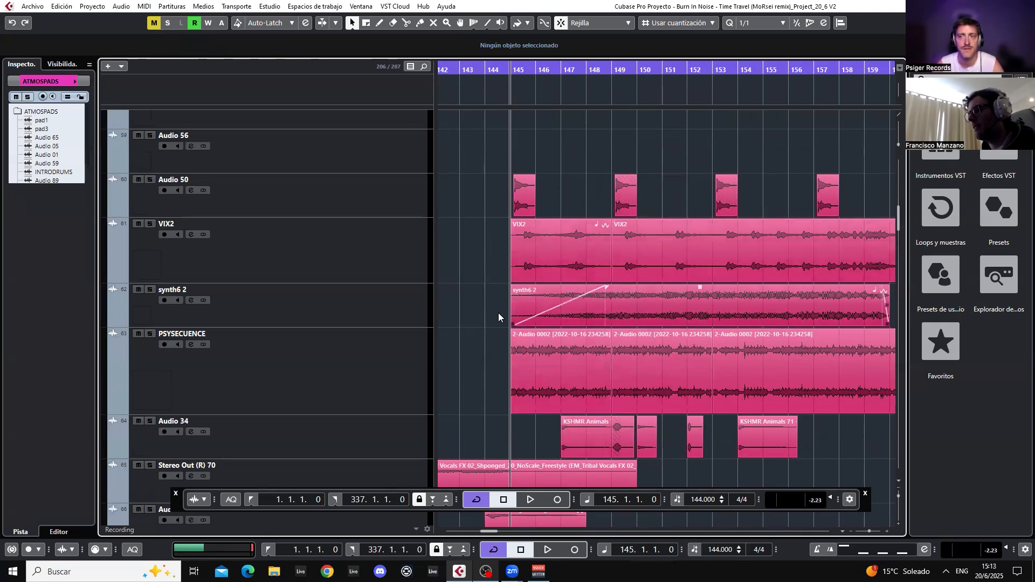
Select the Audio 50 track and inspect its first clip and the VIX2 and PSYSECUENCE clips starting at bar 145.
click(413, 215)
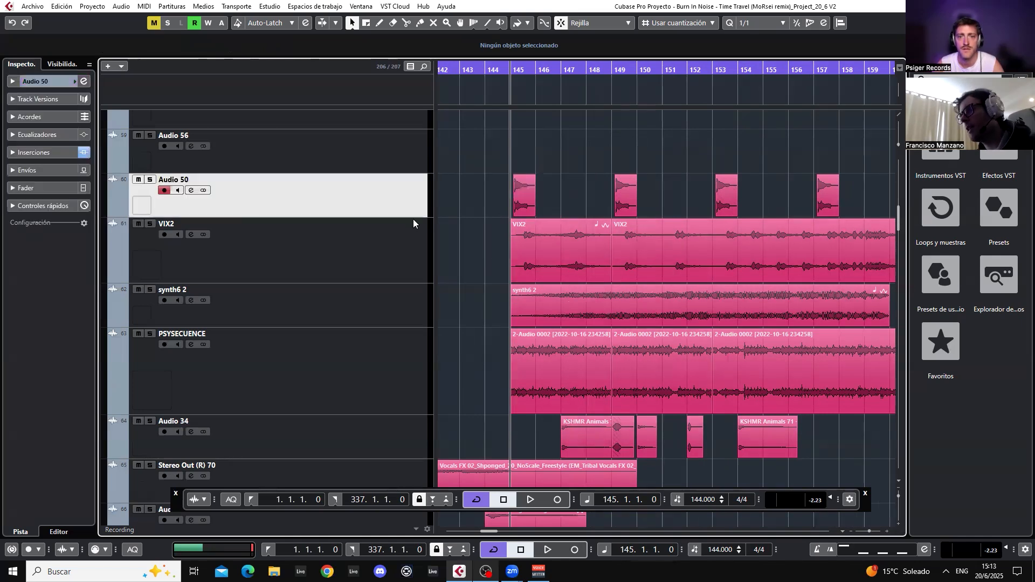
click(519, 199)
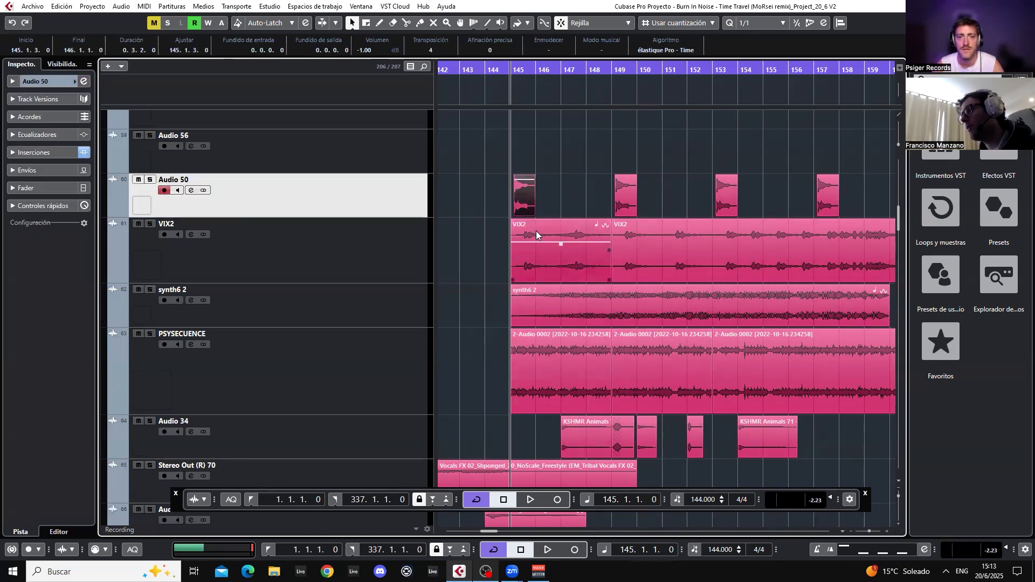
click(536, 234)
click(560, 346)
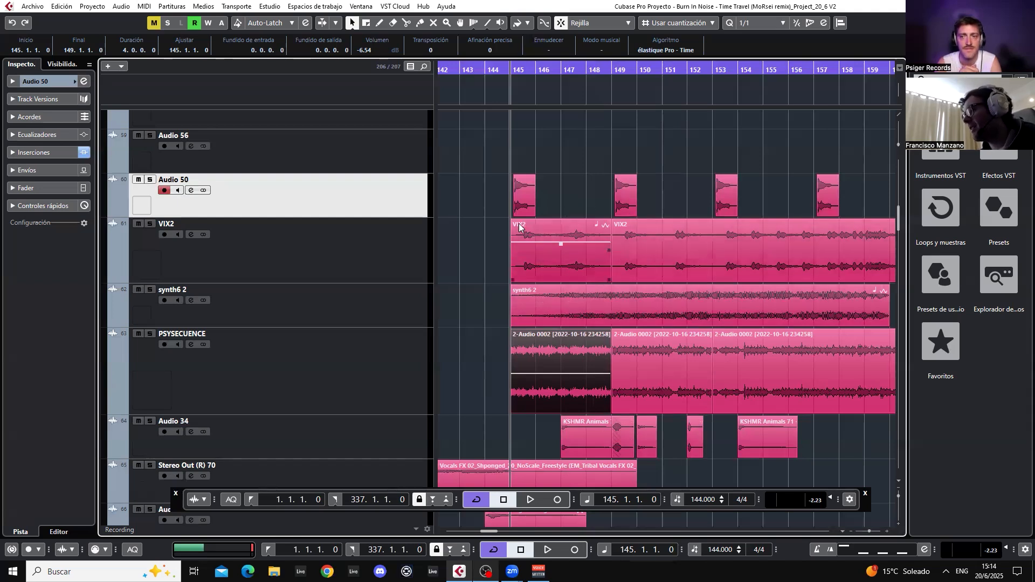
Mark the two-bar range from bar 145 to 147 on Audio 50, and clear the range selection.
right_click(556, 163)
click(568, 164)
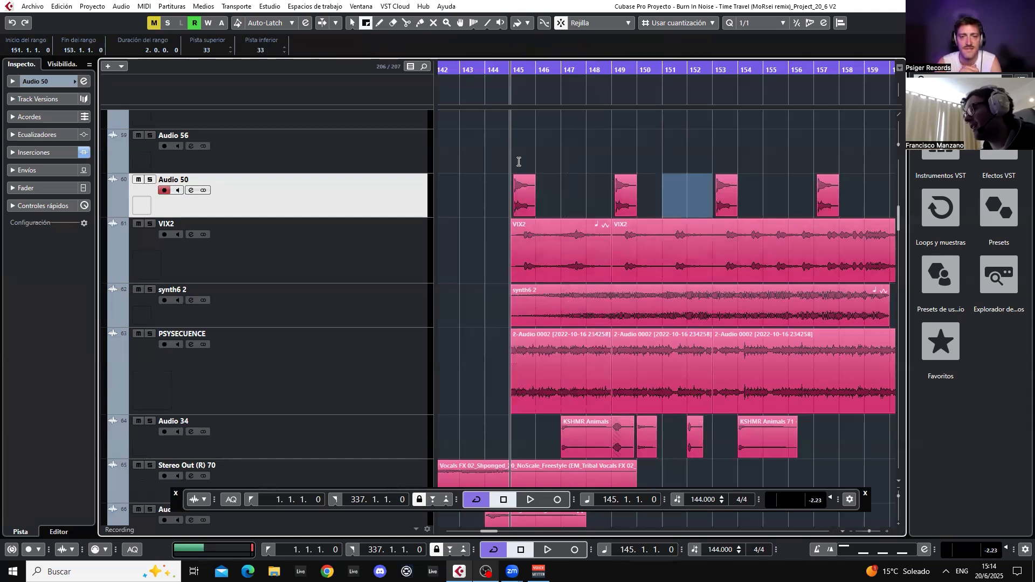
click(511, 163)
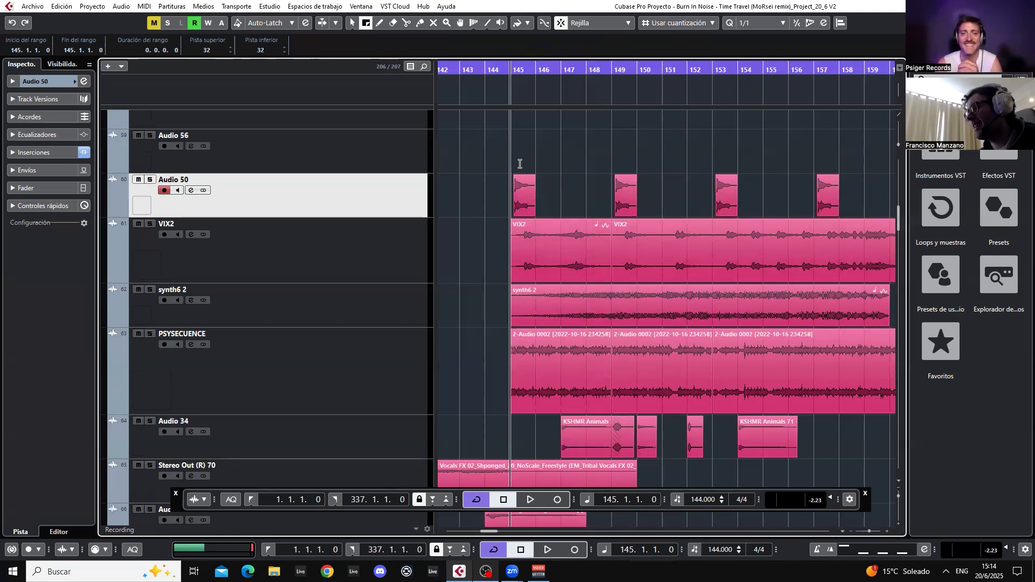
drag(511, 183, 555, 188)
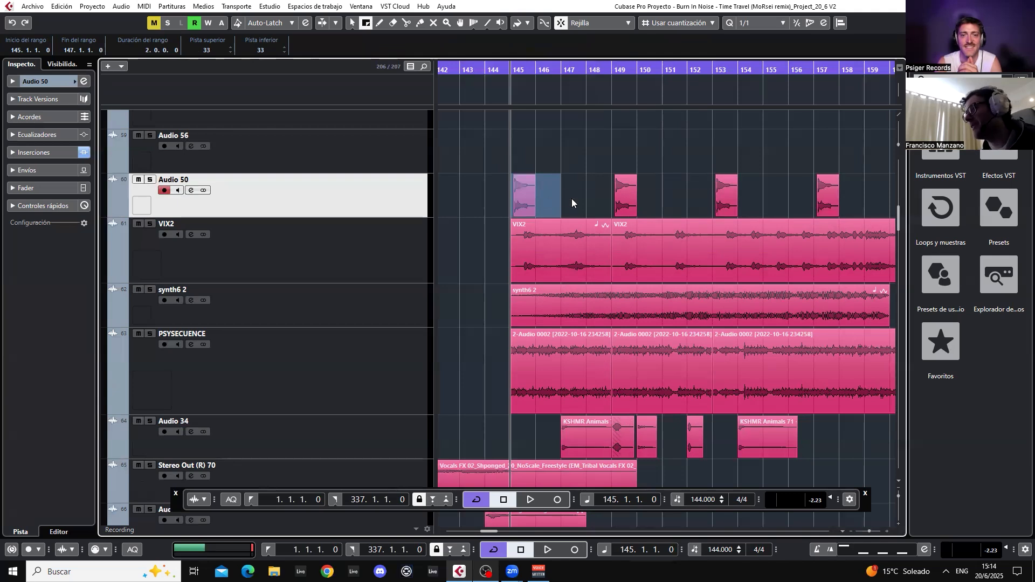
key(1)
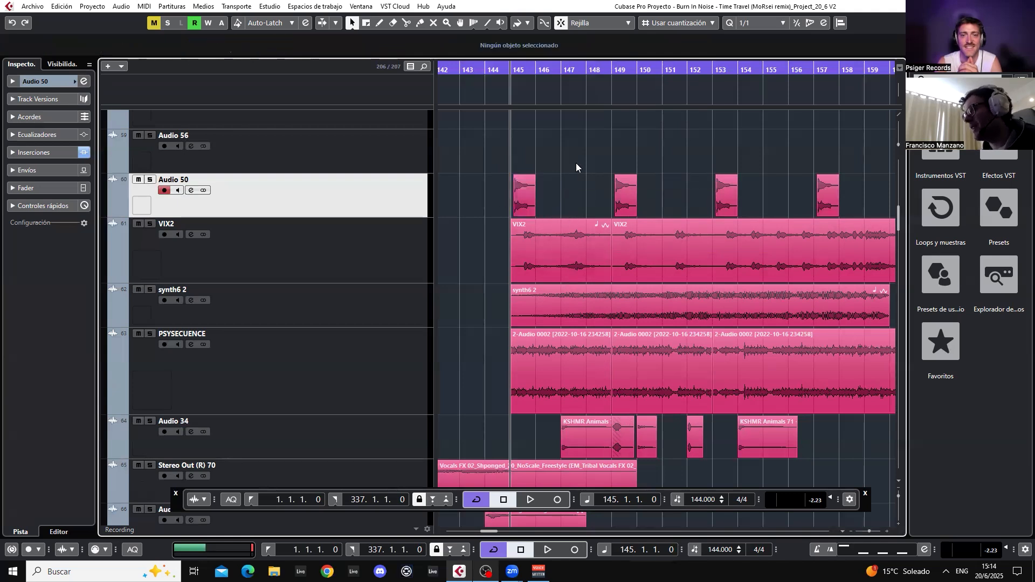
right_click(616, 164)
click(613, 154)
click(538, 175)
key(1)
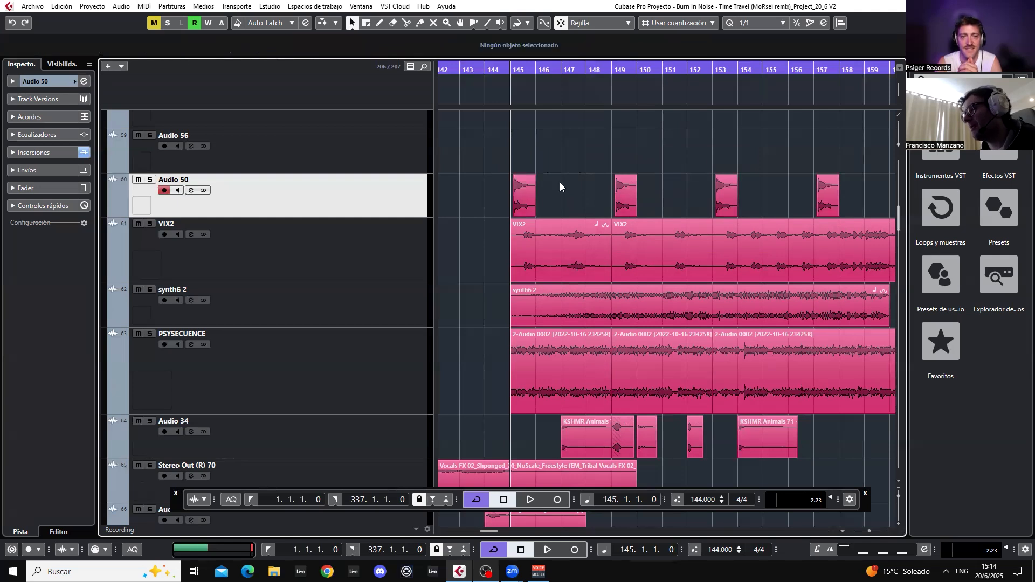
right_click(564, 186)
click(563, 187)
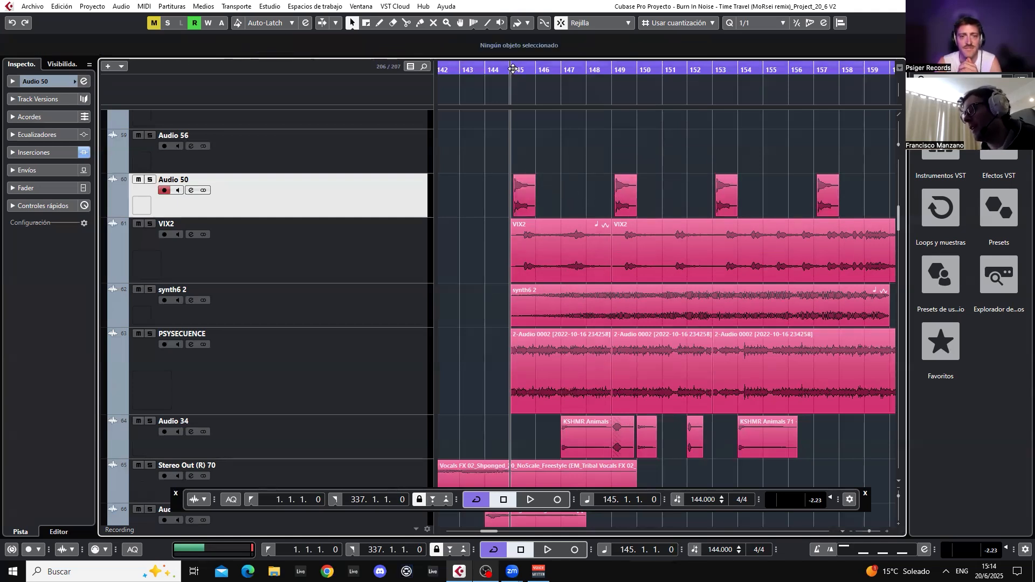
Set the grid quantize to 1/8 and move the playback position to the first Audio 50 clip's start at 145.1.3.
mouse_move(512, 71)
mouse_down()
mouse_move(517, 104)
mouse_move(518, 74)
mouse_up()
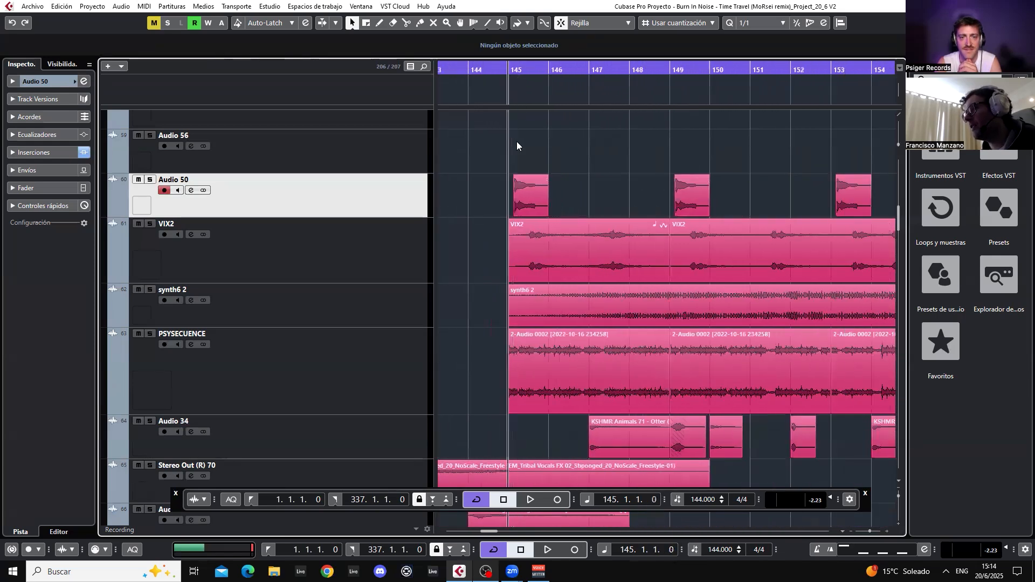
drag(509, 152, 570, 193)
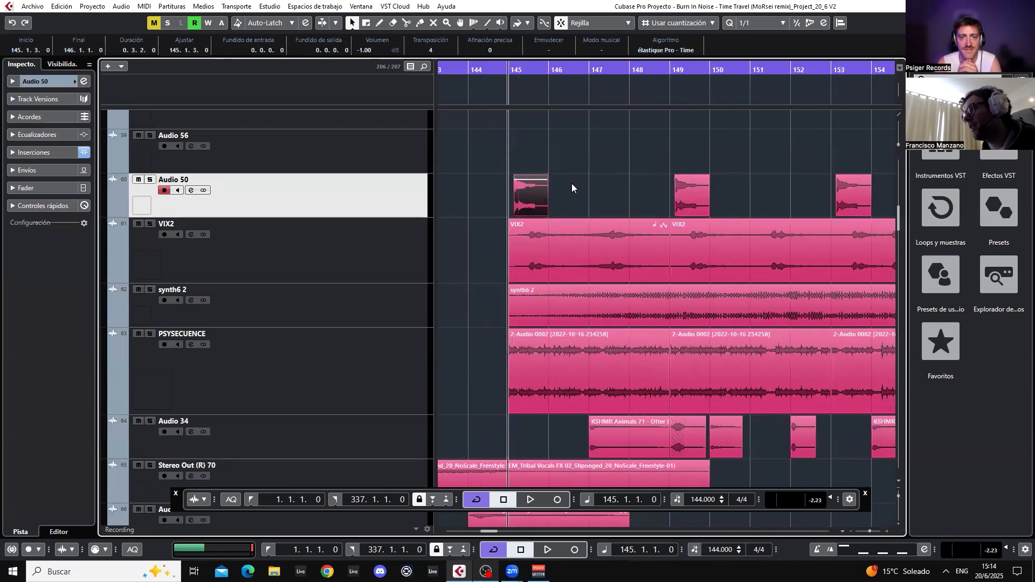
click(768, 24)
click(769, 77)
drag(527, 74, 494, 181)
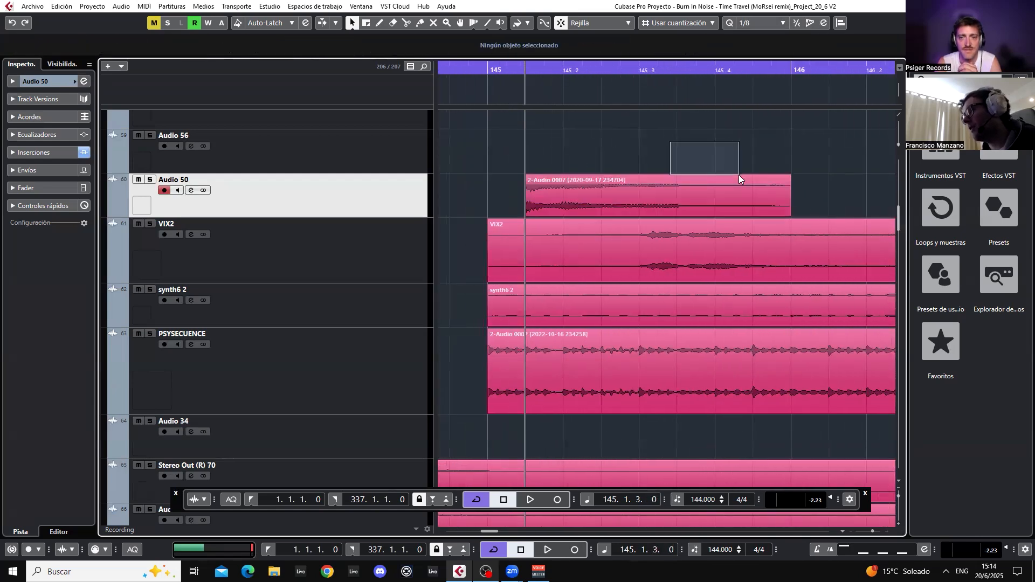
Examine the spacing of the Audio 50 clips against VIX2, synth6 2 and PSYSECUENCE from bar 145 to 163.
drag(869, 531, 868, 532)
drag(625, 70, 533, 27)
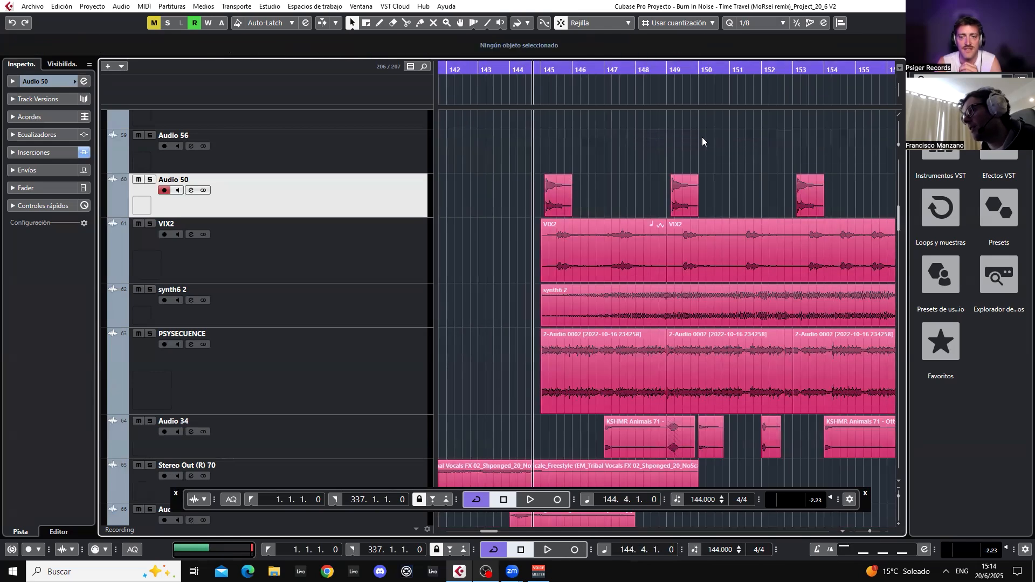
click(869, 532)
drag(766, 139, 693, 151)
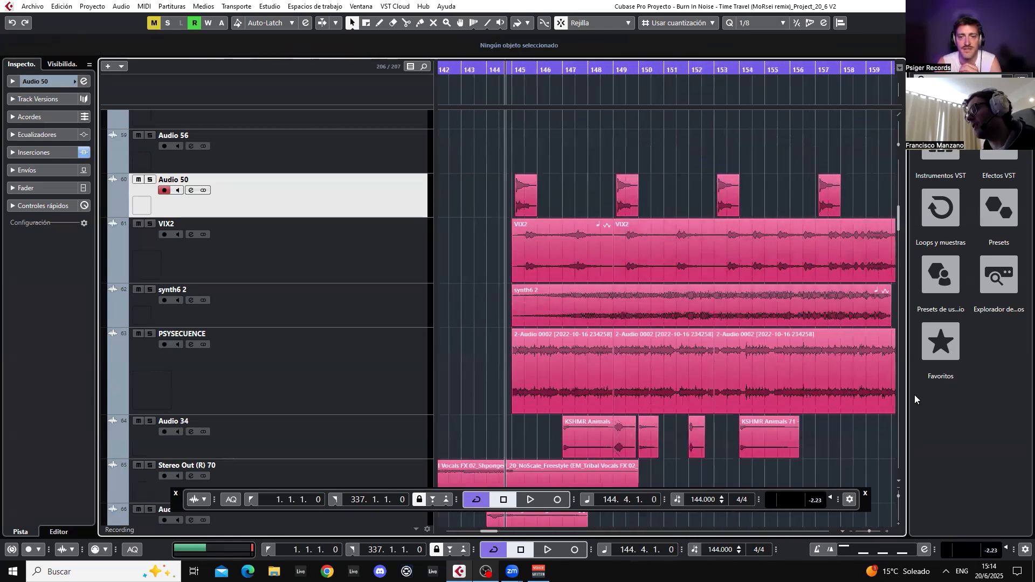
click(871, 532)
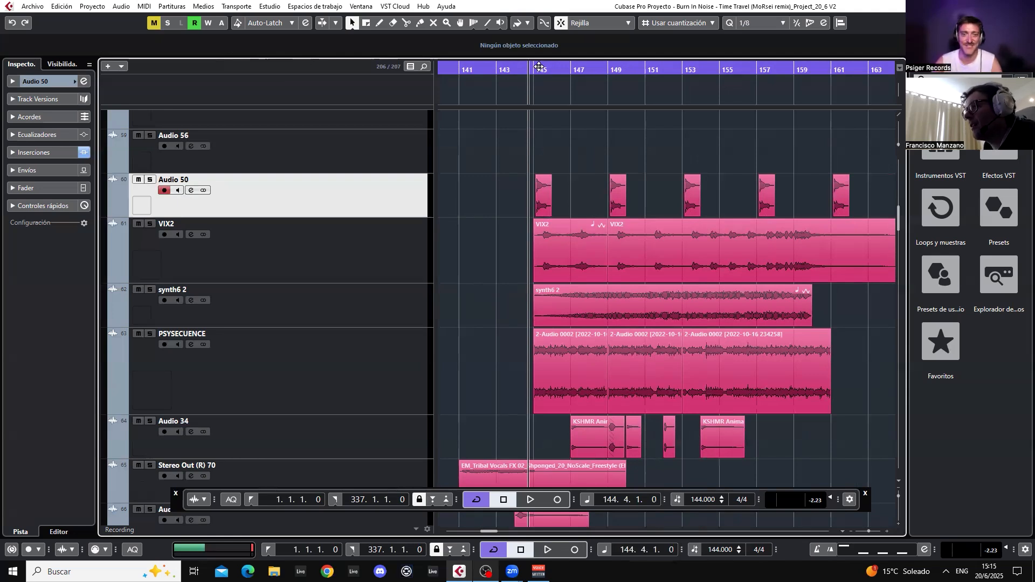
mouse_move(534, 69)
mouse_down()
mouse_move(515, 103)
mouse_move(521, 74)
mouse_up()
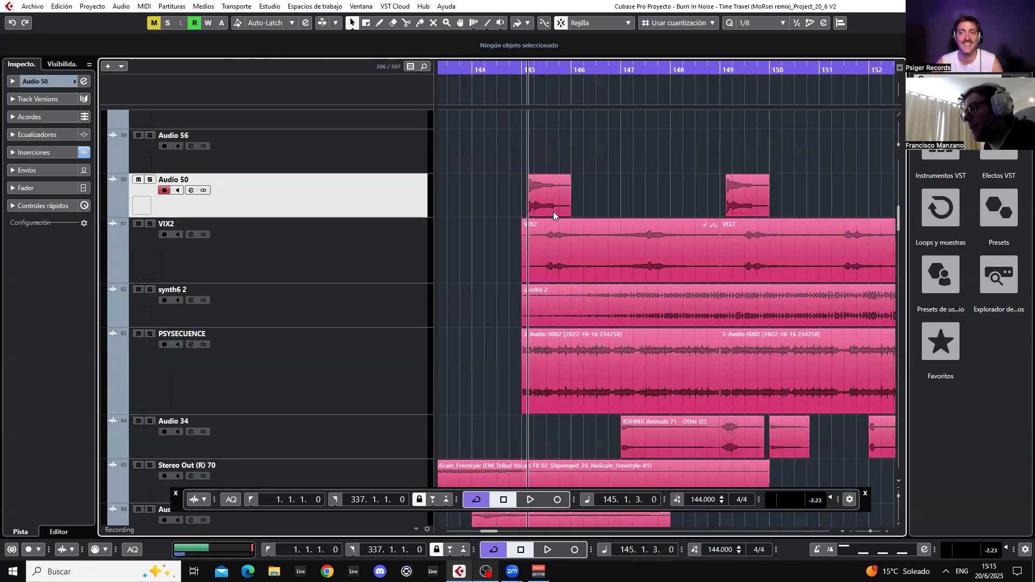
scroll(561, 219, up, 3)
scroll(562, 220, down, 1)
scroll(562, 220, down, 4)
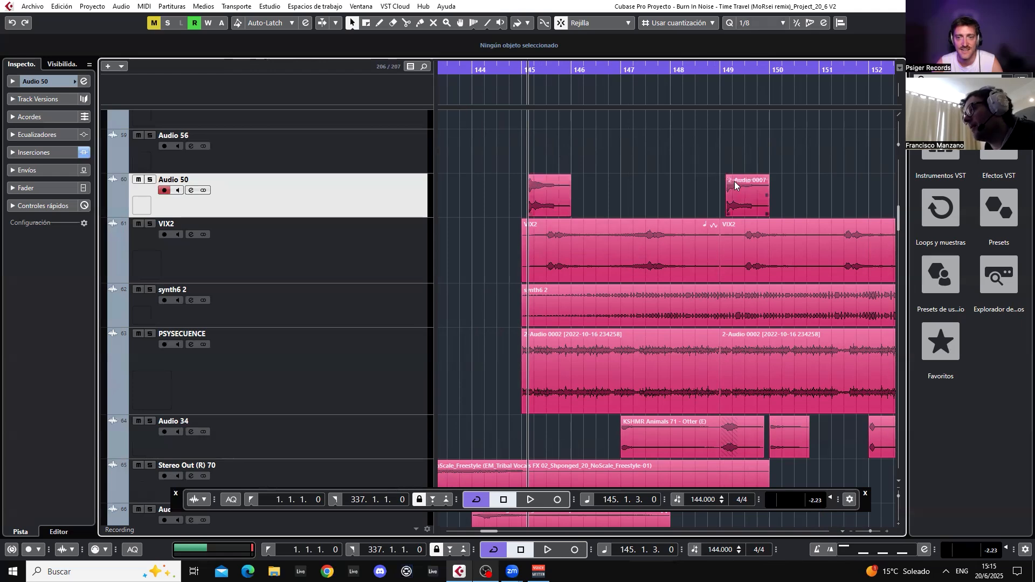
Move the playback position to just before bar 145 and select the first Audio 50 clip.
click(521, 70)
key(h)
key(h)
key(h)
key(h)
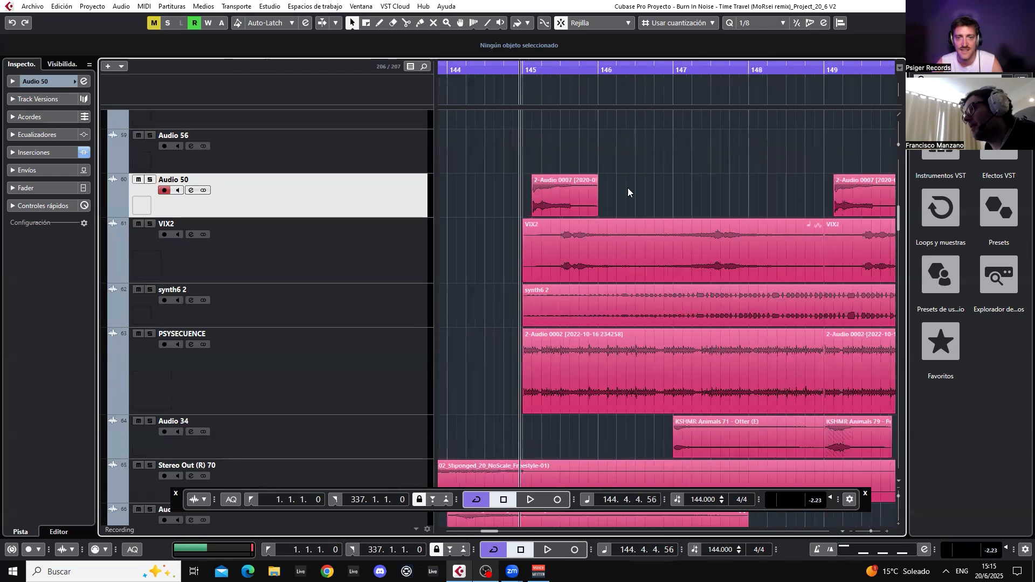
drag(627, 189, 575, 174)
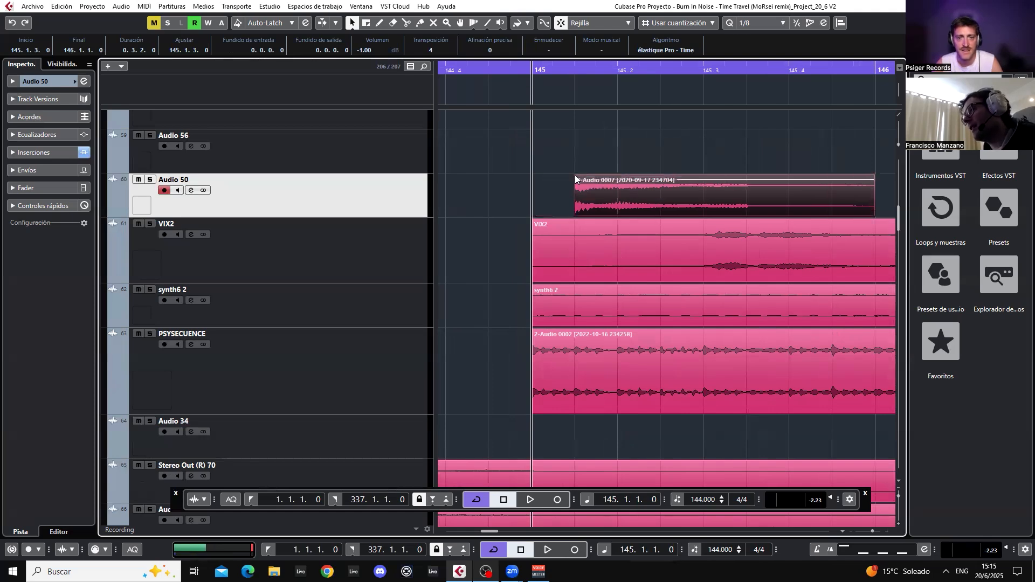
Compare the first Audio 50 clip's start at 145.1.3 with bar 145 by moving the playback position between them.
click(509, 76)
key(g)
key(g)
key(g)
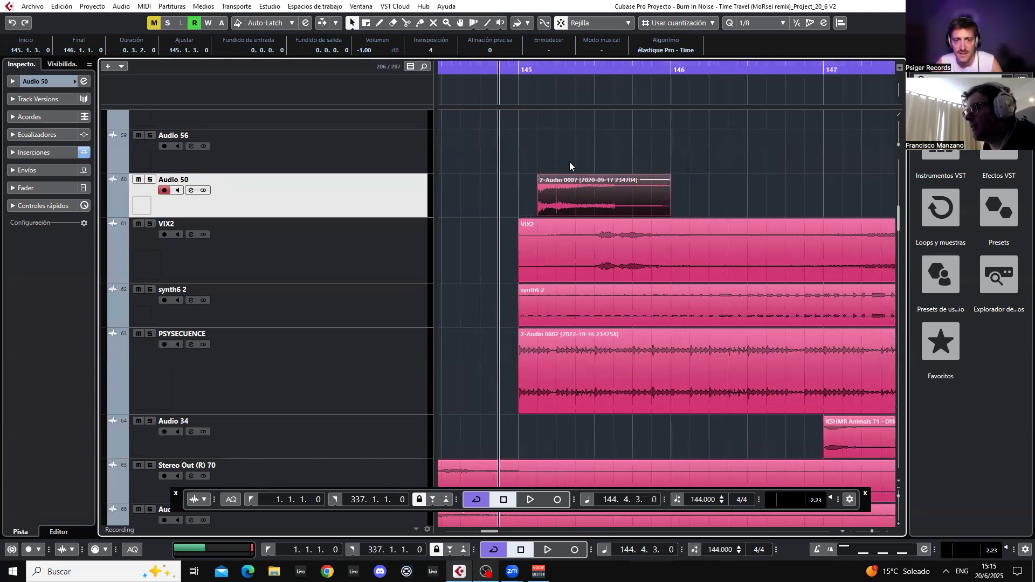
drag(531, 68, 531, 97)
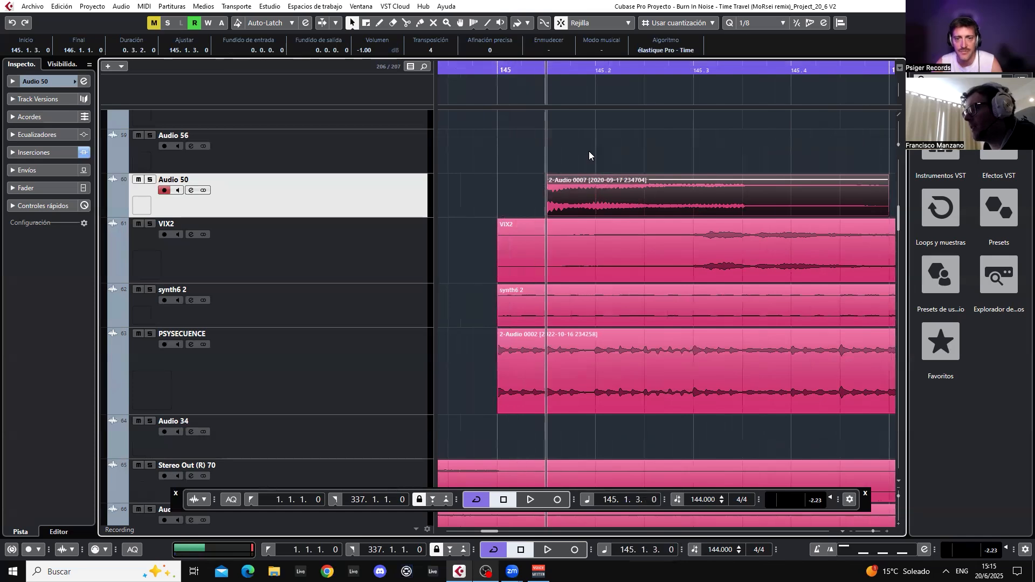
click(501, 70)
key(g)
key(g)
key(g)
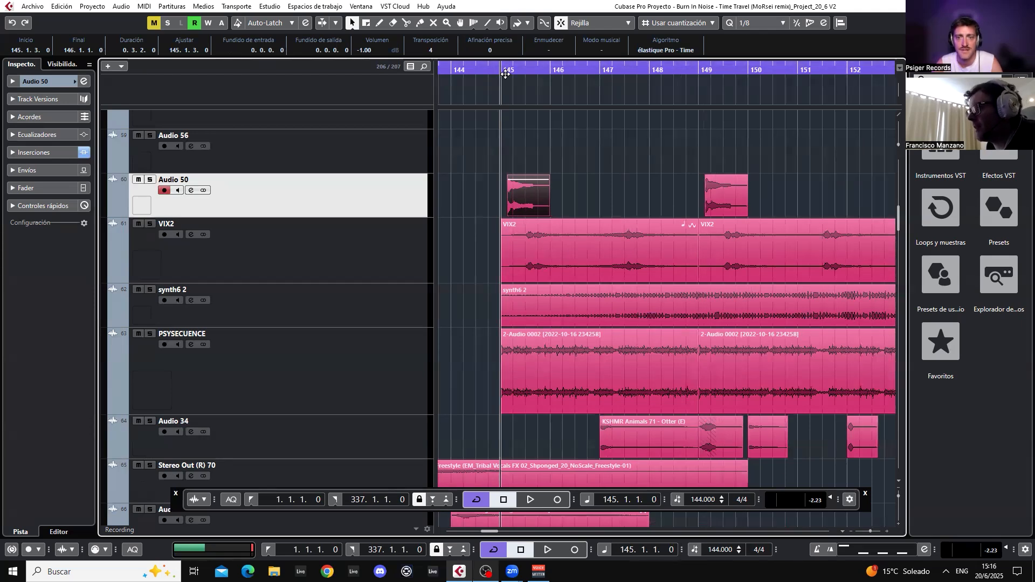
Clear the clip selection and review the layers starting at bar 145 through the end of the VIX2 clips.
drag(489, 71, 487, 84)
click(595, 183)
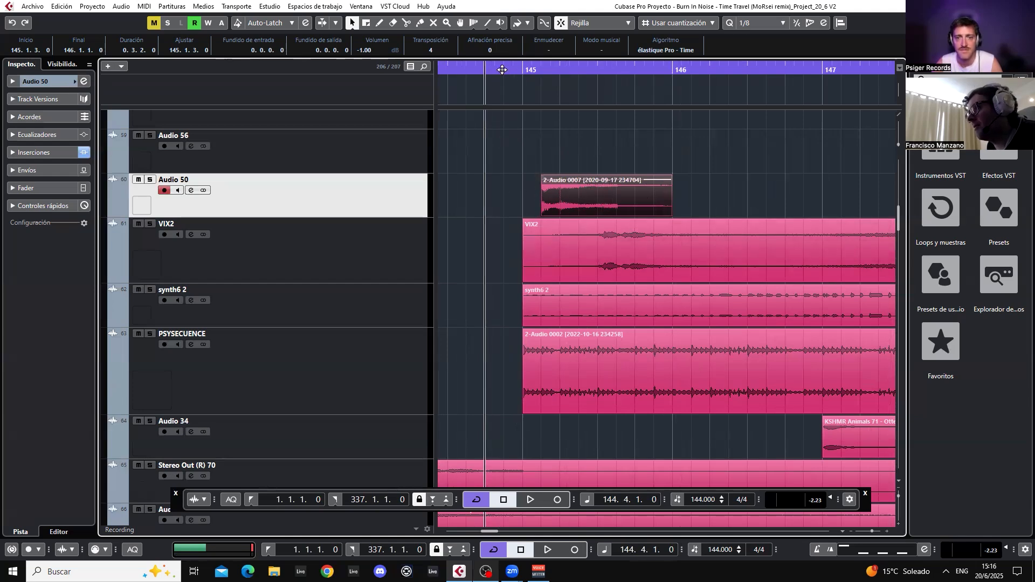
drag(502, 70, 512, 47)
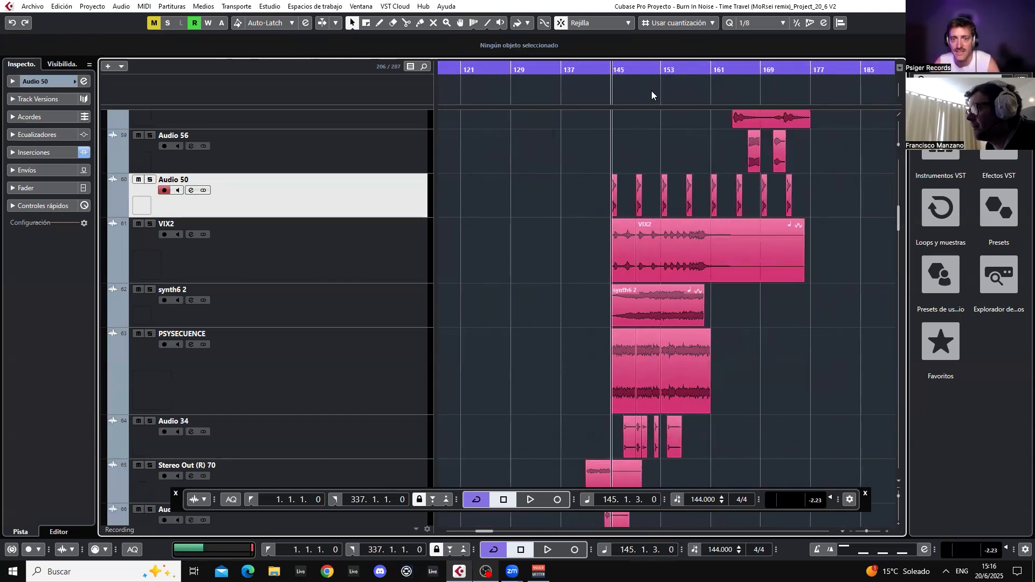
mouse_move(608, 80)
mouse_down()
mouse_move(601, 97)
mouse_move(605, 70)
mouse_up()
scroll(777, 270, down, 2)
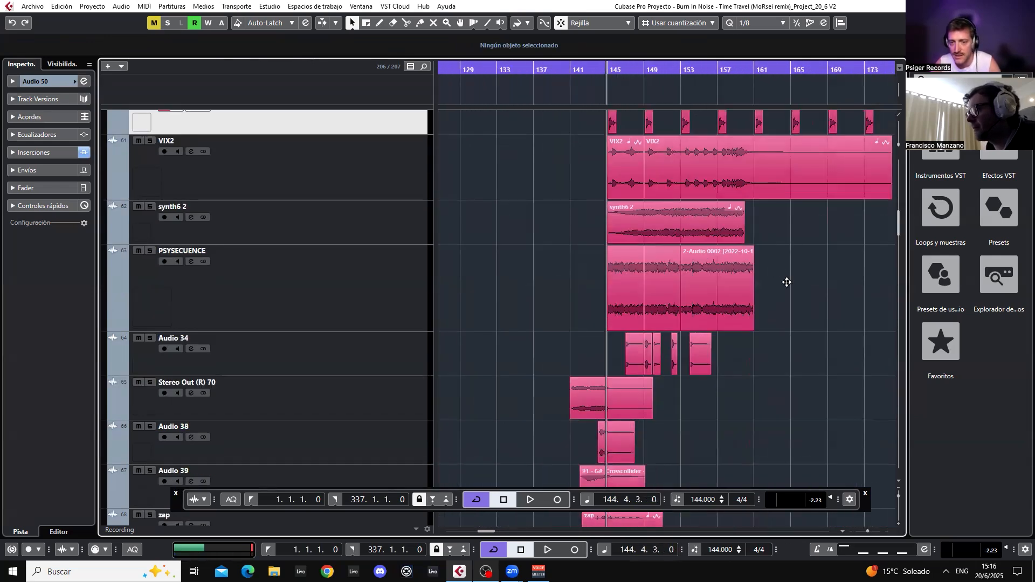
scroll(782, 271, up, 2)
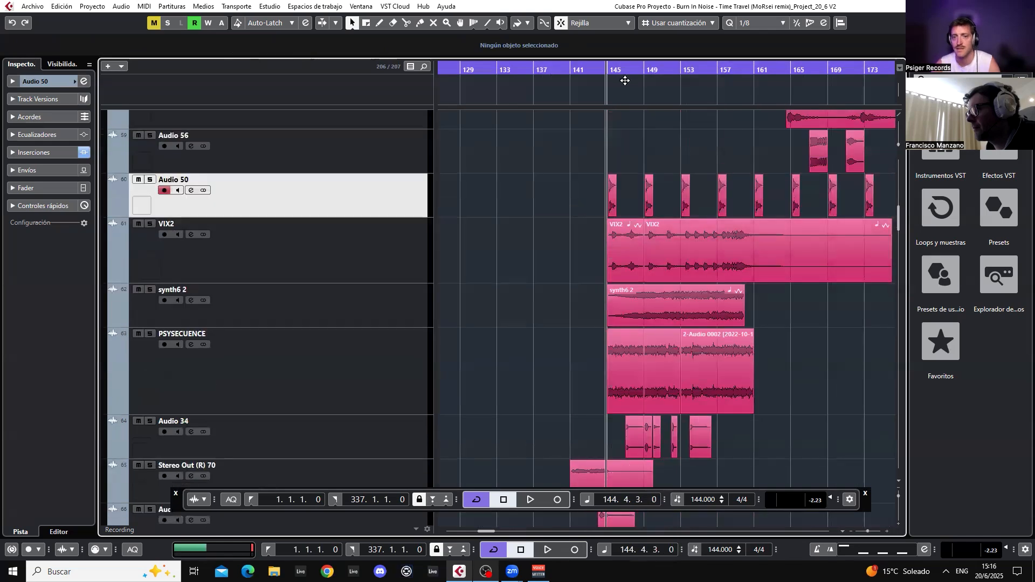
mouse_move(621, 81)
mouse_down()
mouse_move(618, 113)
mouse_move(610, 81)
mouse_up()
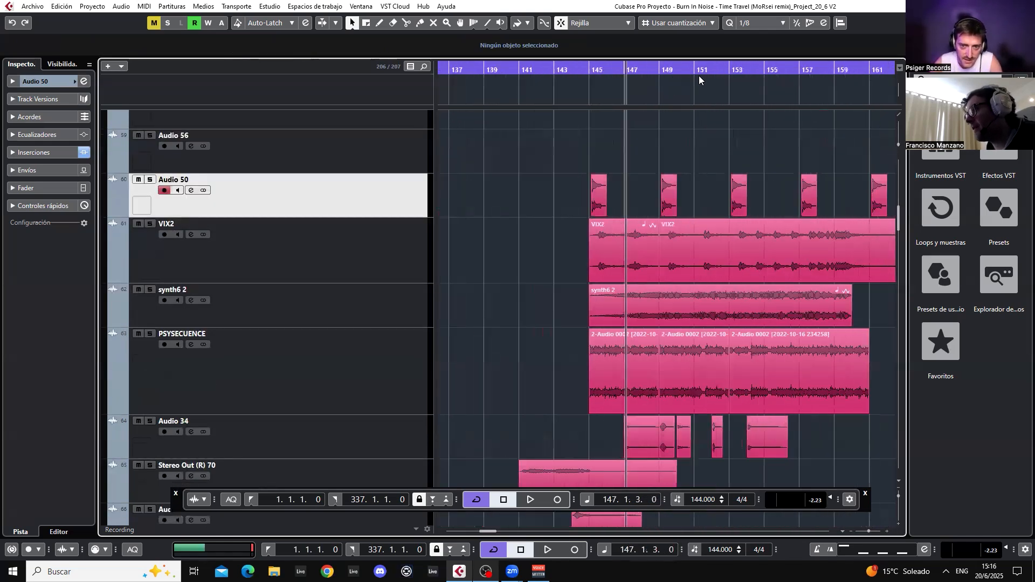
Place the playback position at bar 150 and examine the Audio 50 clip at bar 149 with the layers below it.
drag(695, 75, 651, 88)
click(646, 72)
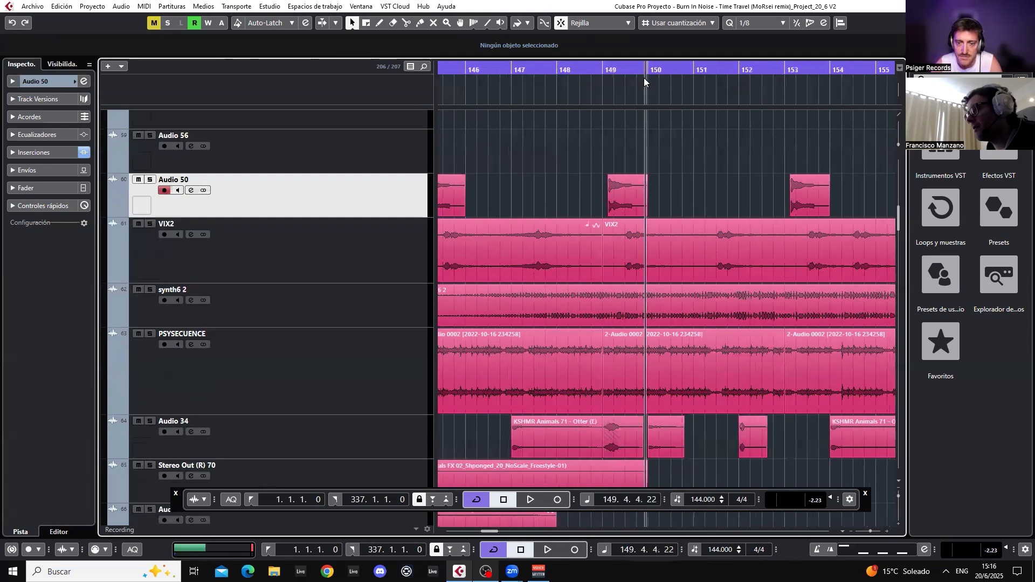
key(h)
key(h)
key(h)
key(h)
key(h)
key(h)
key(h)
key(h)
key(h)
key(h)
key(g)
key(g)
key(g)
key(g)
key(g)
key(g)
key(g)
key(g)
key(g)
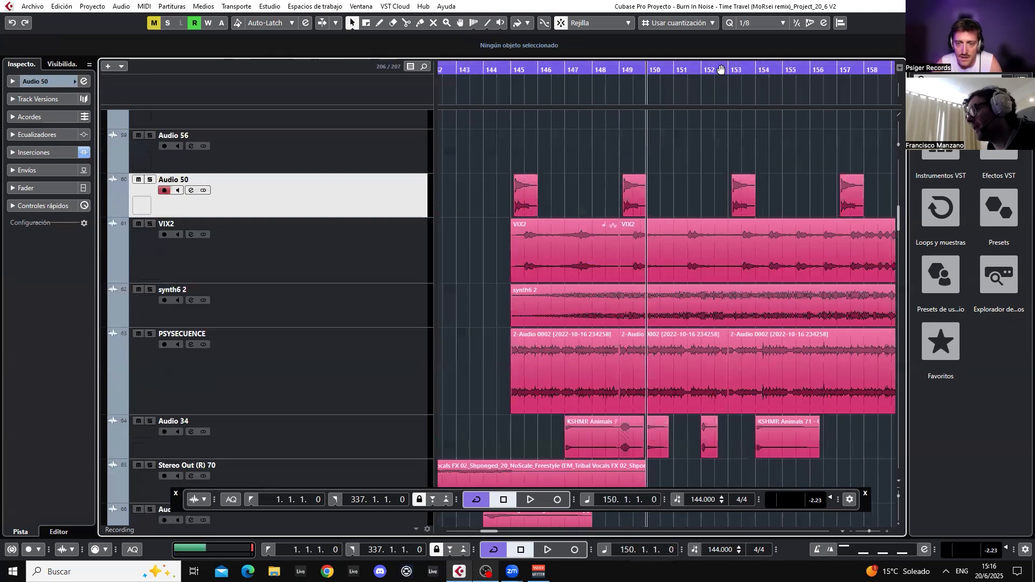
Compare the Audio 50 repetitions with the VIX2 and PSYSECUENCE clips, moving the playback position to 152.2.1 and 151.2.1.
mouse_move(709, 70)
mouse_down()
mouse_move(703, 85)
mouse_move(705, 58)
mouse_up()
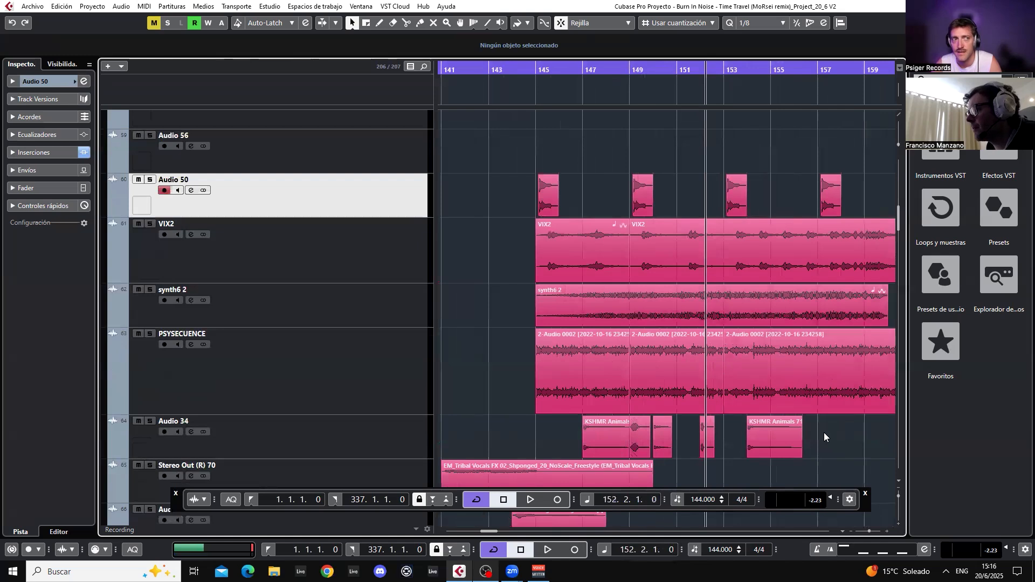
scroll(790, 433, right, 2)
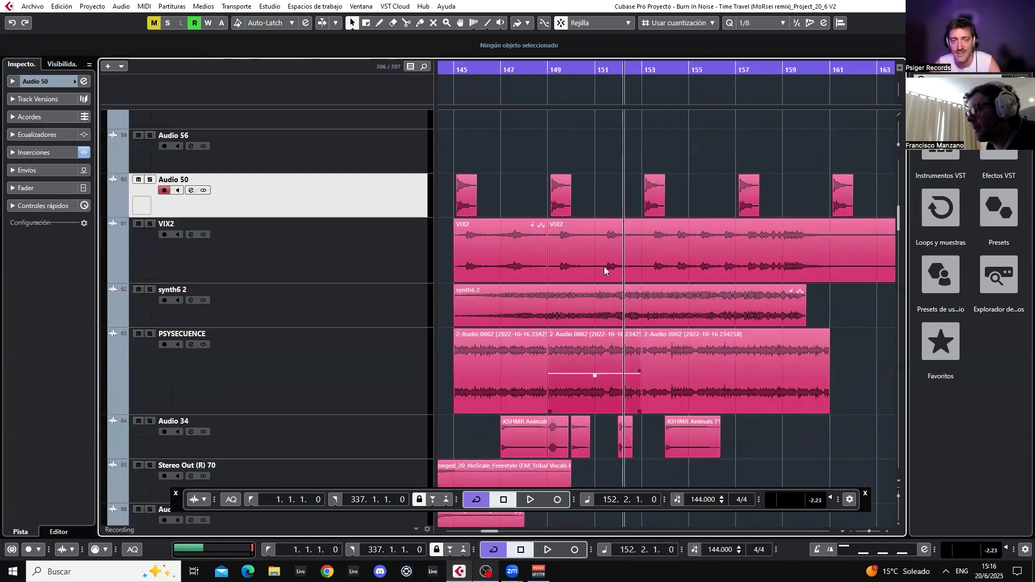
drag(600, 68, 547, 70)
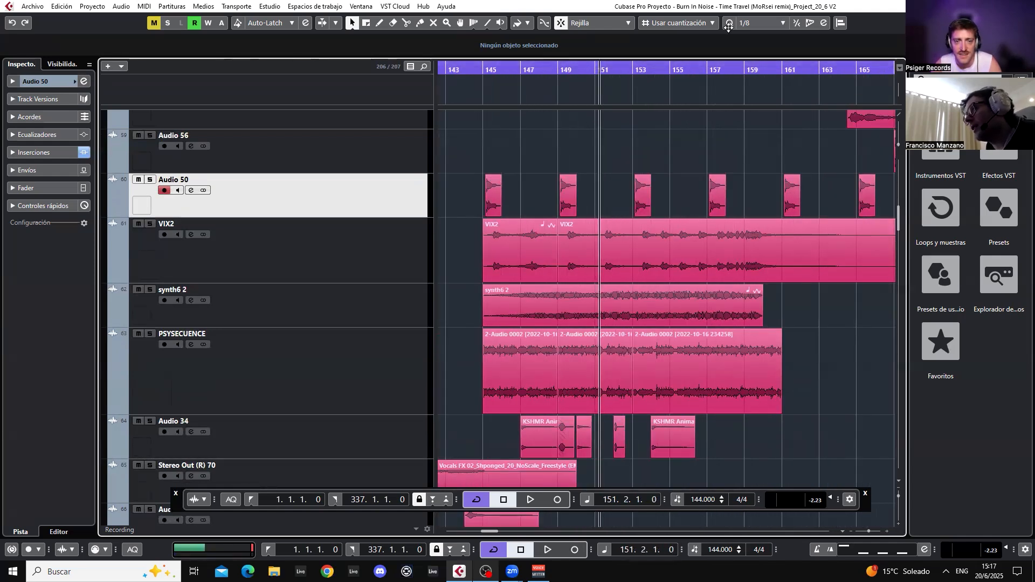
Set the grid quantize to 1/16 and move the playback position to 148.2.4.
click(760, 23)
click(777, 84)
drag(584, 76, 535, 70)
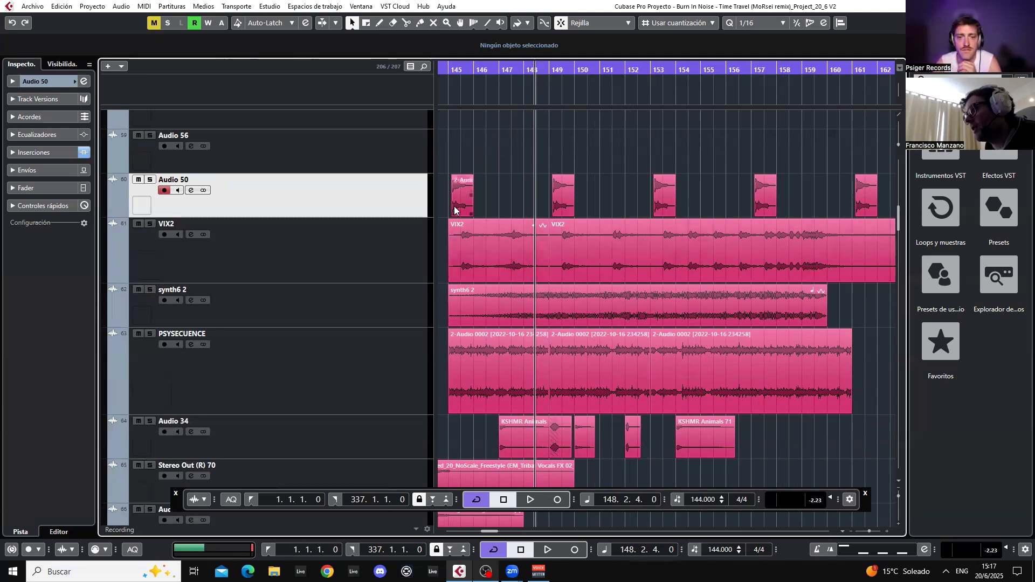
Move the playback position to 145.2.2, mark the Audio 50 clips from bar 145 to 161, and clear the selection.
mouse_move(416, 217)
mouse_down()
mouse_move(413, 240)
mouse_move(420, 218)
mouse_up()
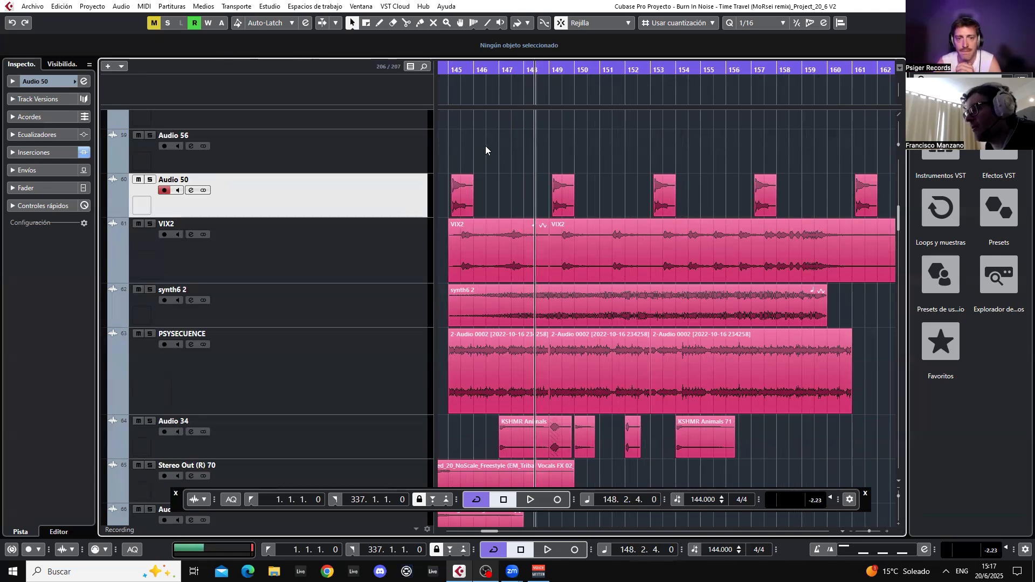
click(456, 75)
key(g)
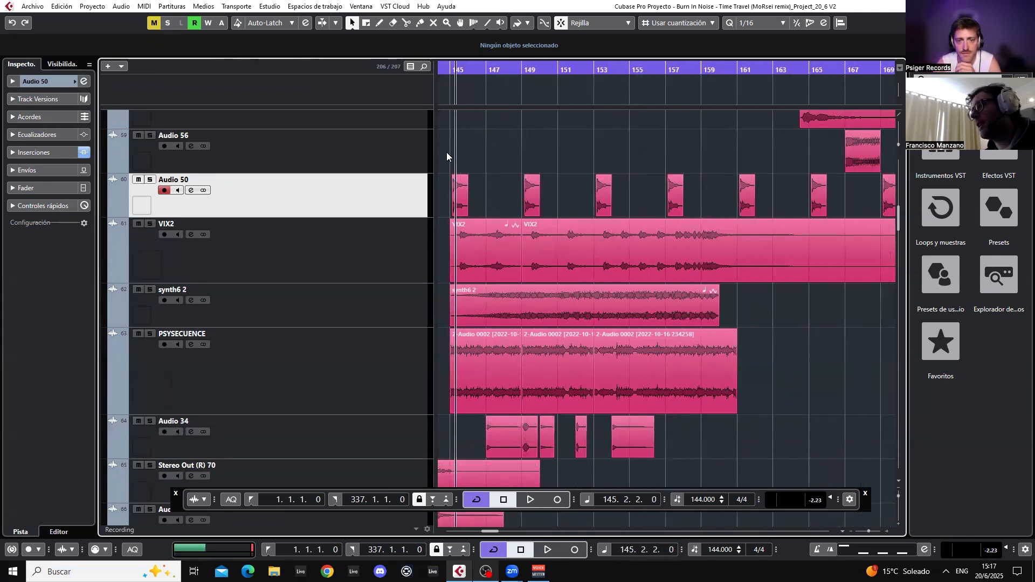
drag(447, 152, 751, 196)
click(644, 153)
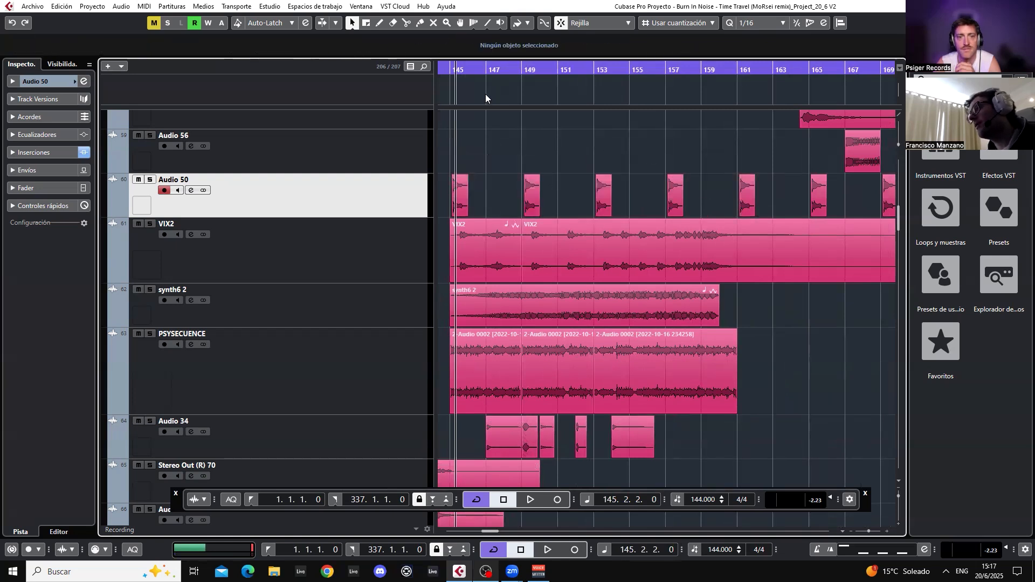